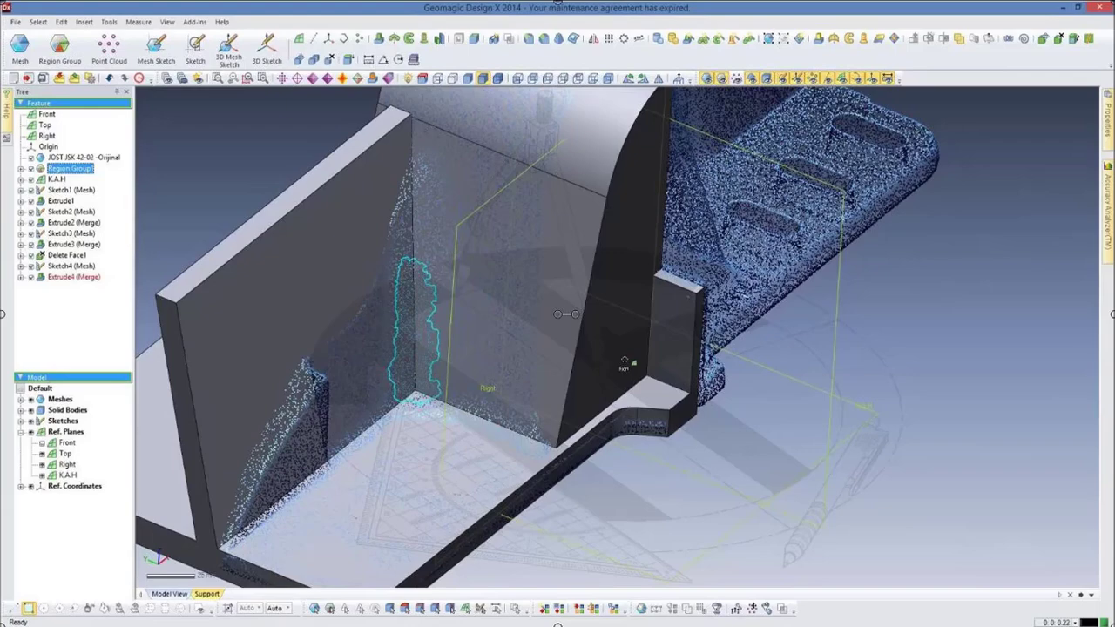
Orbit into the bracket's inner corner and start a chamfer on the solid's edge
right_drag(624, 362, 643, 308)
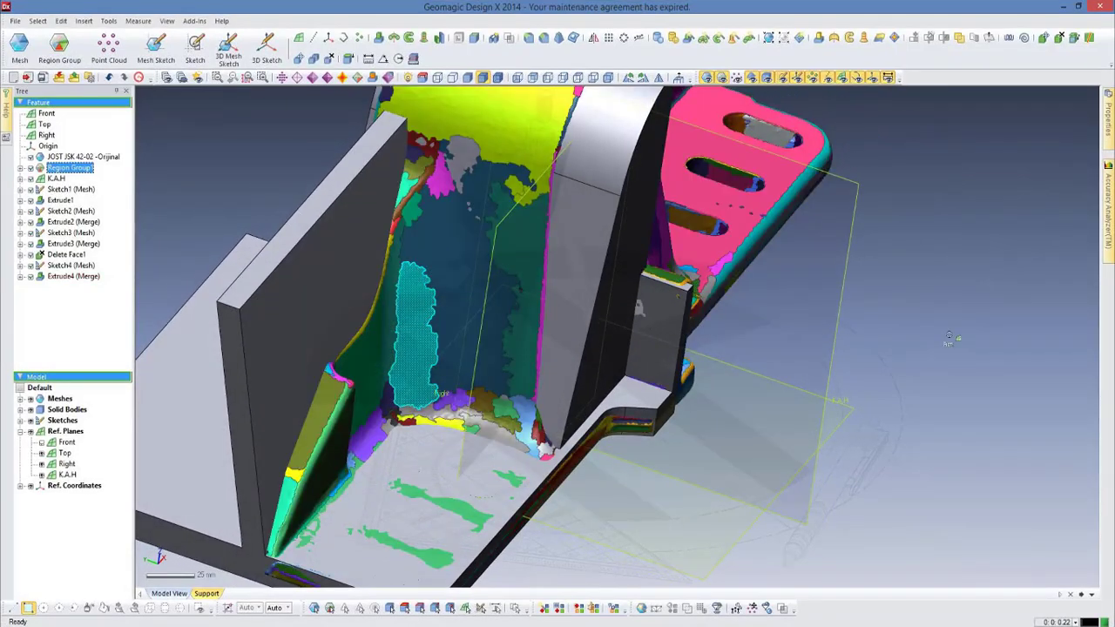
mouse_move(413, 337)
right_down()
mouse_move(560, 316)
mouse_move(488, 261)
right_up()
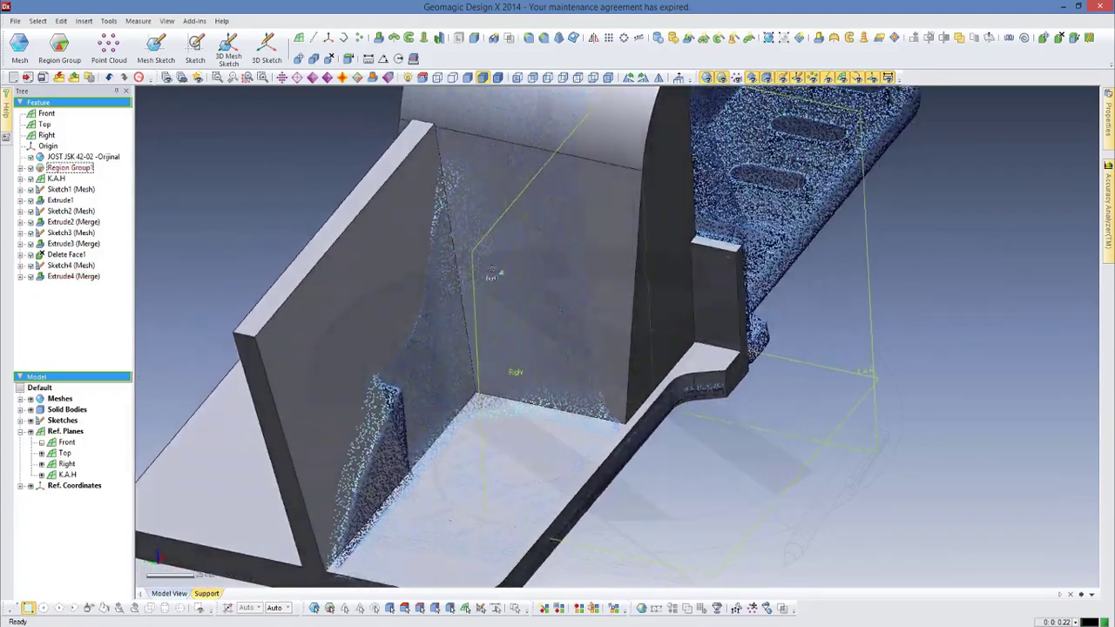
click(528, 38)
mouse_move(523, 305)
right_down()
mouse_move(482, 349)
mouse_move(366, 262)
right_up()
Chamfer the upright wall's vertical edge at 45° using Angle and Distance
click(482, 353)
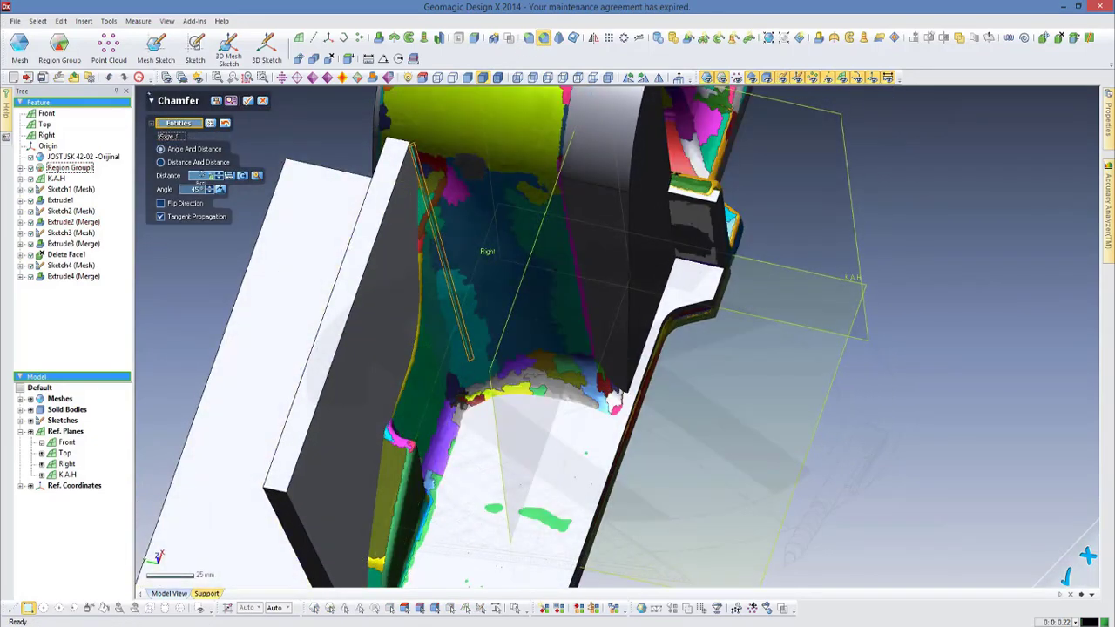
mouse_move(392, 305)
right_down()
mouse_move(501, 394)
mouse_move(256, 222)
right_up()
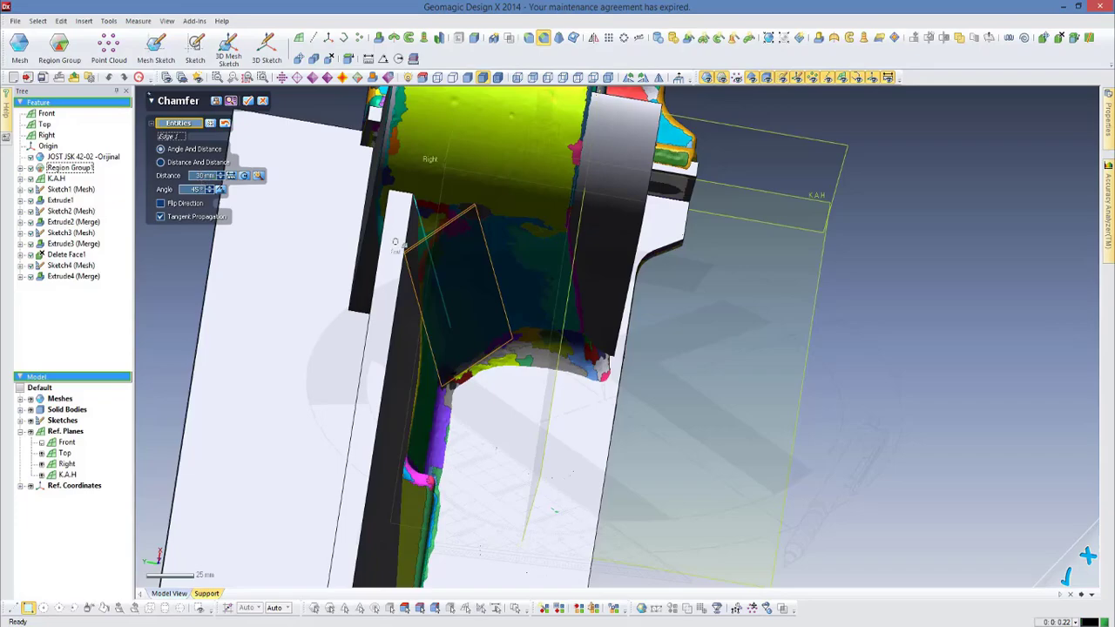
mouse_move(395, 243)
right_down()
mouse_move(510, 373)
mouse_move(250, 122)
right_up()
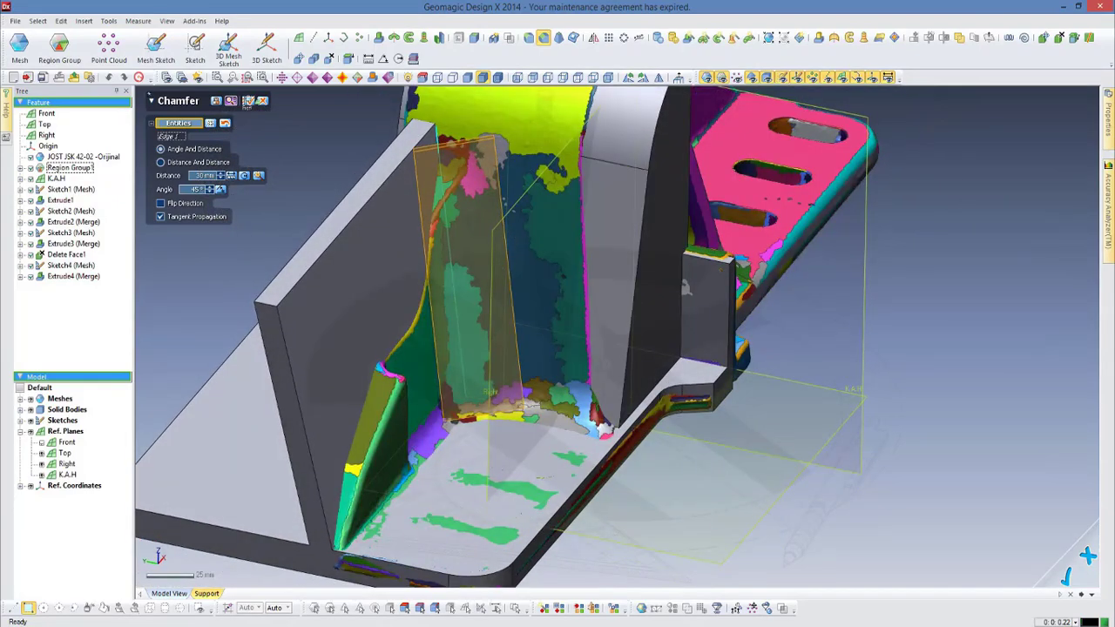
click(249, 101)
right_drag(348, 221, 455, 271)
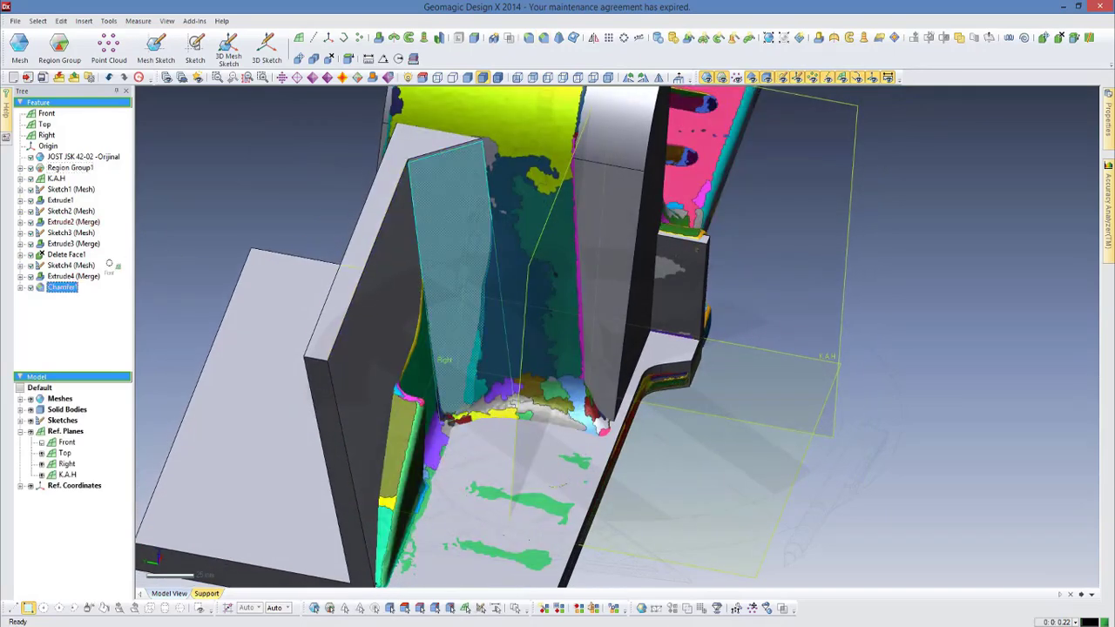
Reopen Chamfer1 twice to adjust its distance, comparing the chamfer against the mesh
double_click(81, 293)
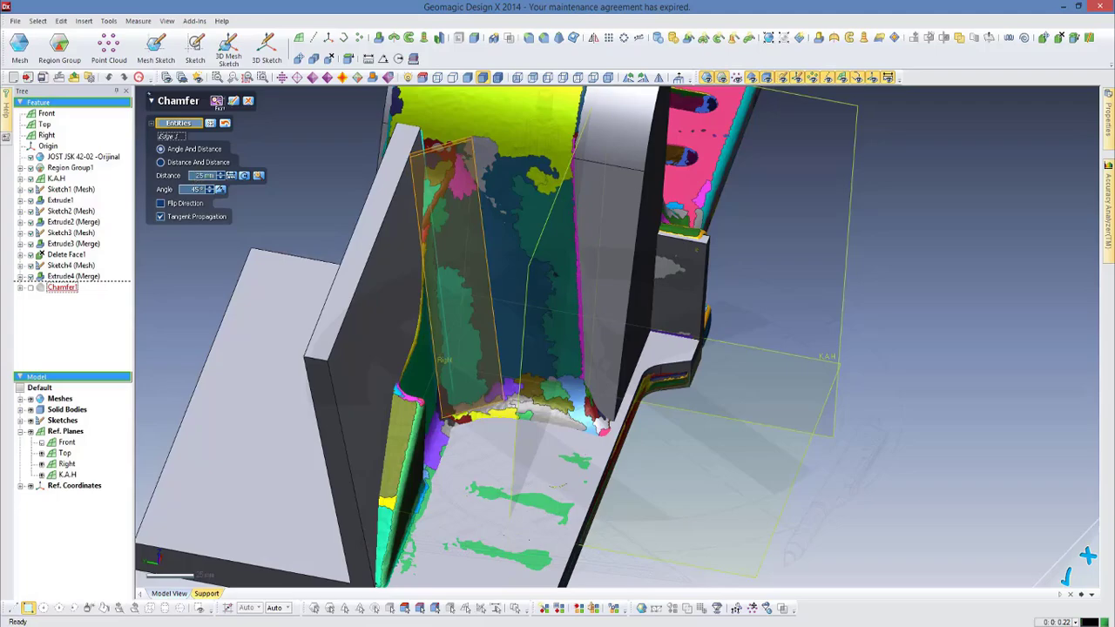
click(232, 102)
mouse_move(520, 275)
right_down()
mouse_move(468, 273)
mouse_move(547, 426)
mouse_move(431, 305)
mouse_move(574, 422)
mouse_move(648, 418)
mouse_move(563, 242)
mouse_move(748, 89)
mouse_move(609, 236)
mouse_move(443, 367)
right_up()
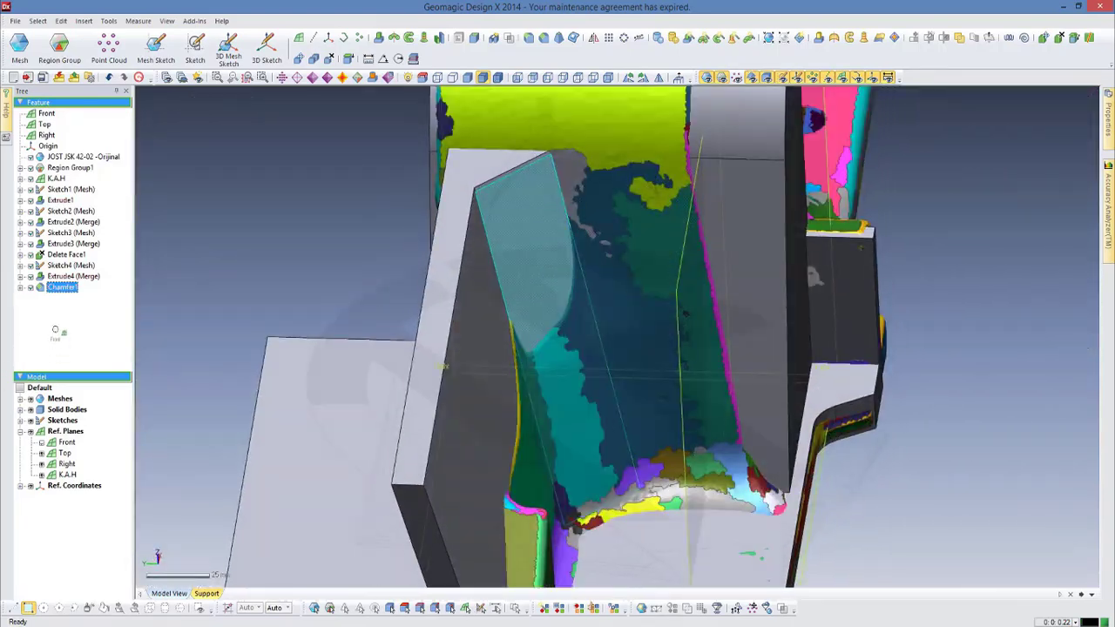
double_click(61, 288)
mouse_move(622, 323)
right_down()
mouse_move(526, 348)
mouse_move(453, 288)
mouse_move(647, 386)
mouse_move(237, 207)
right_up()
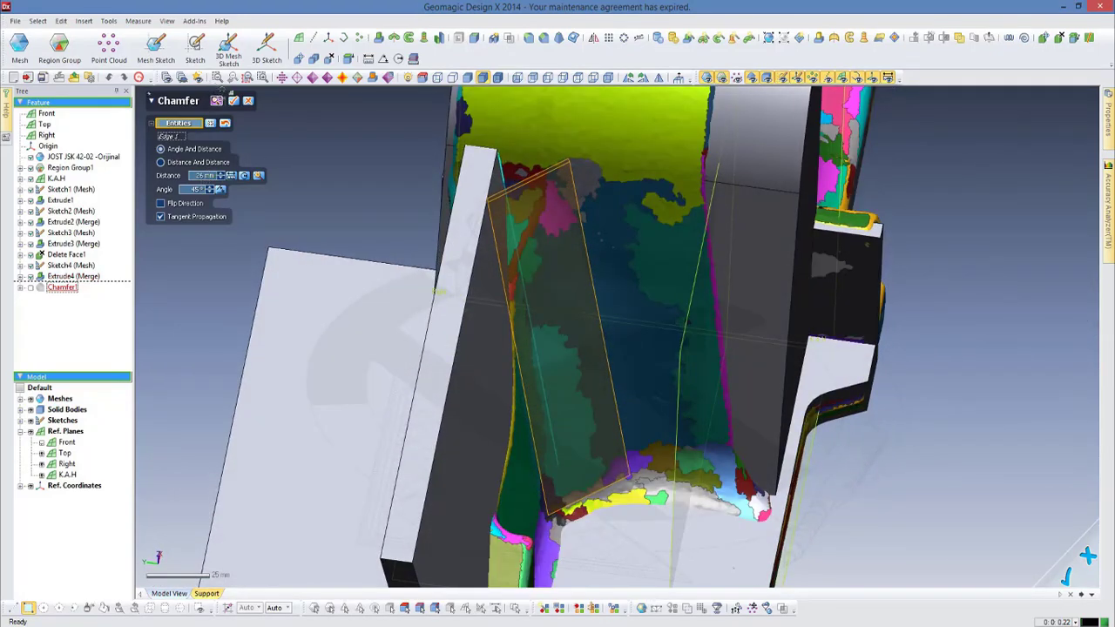
click(232, 100)
right_drag(527, 337, 639, 469)
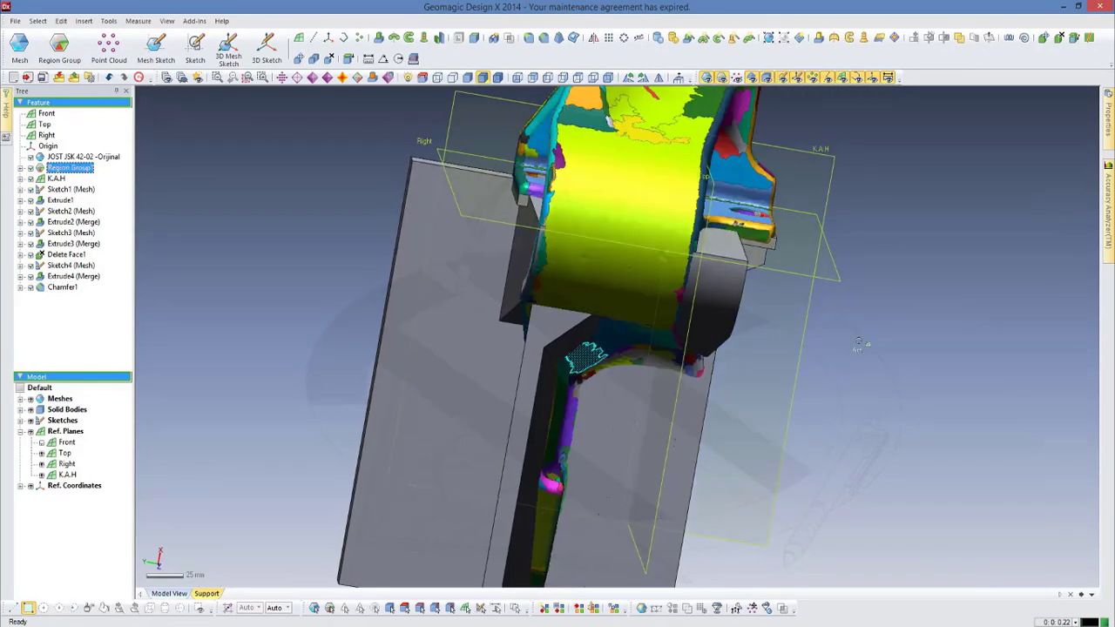
Measure the chamfer face's angle to the K.A.H plane, then discard the measurements
click(384, 58)
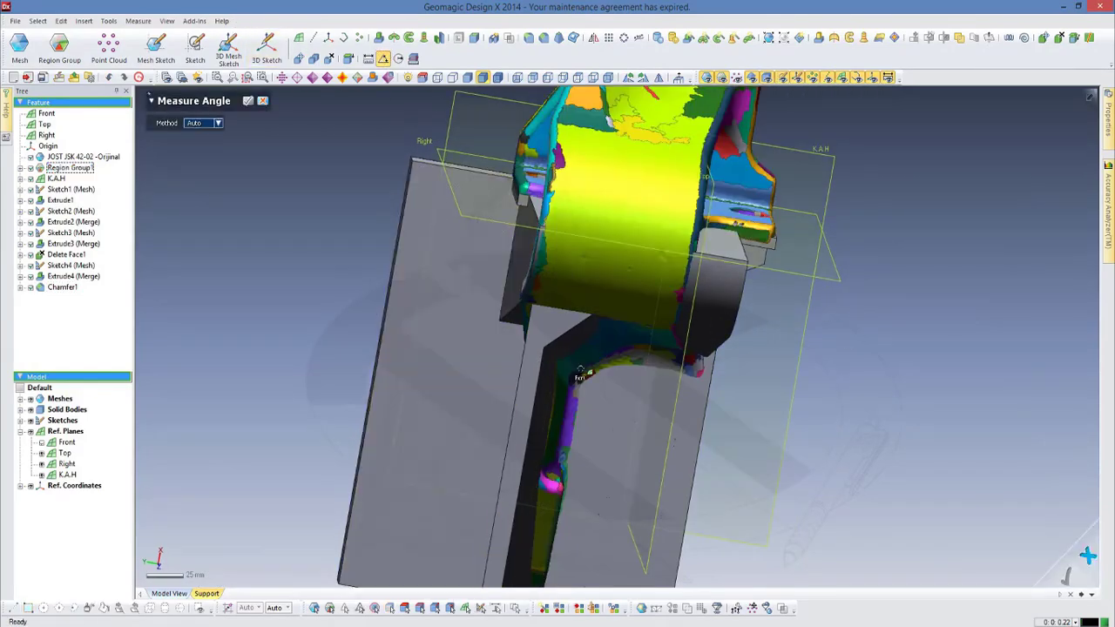
click(578, 363)
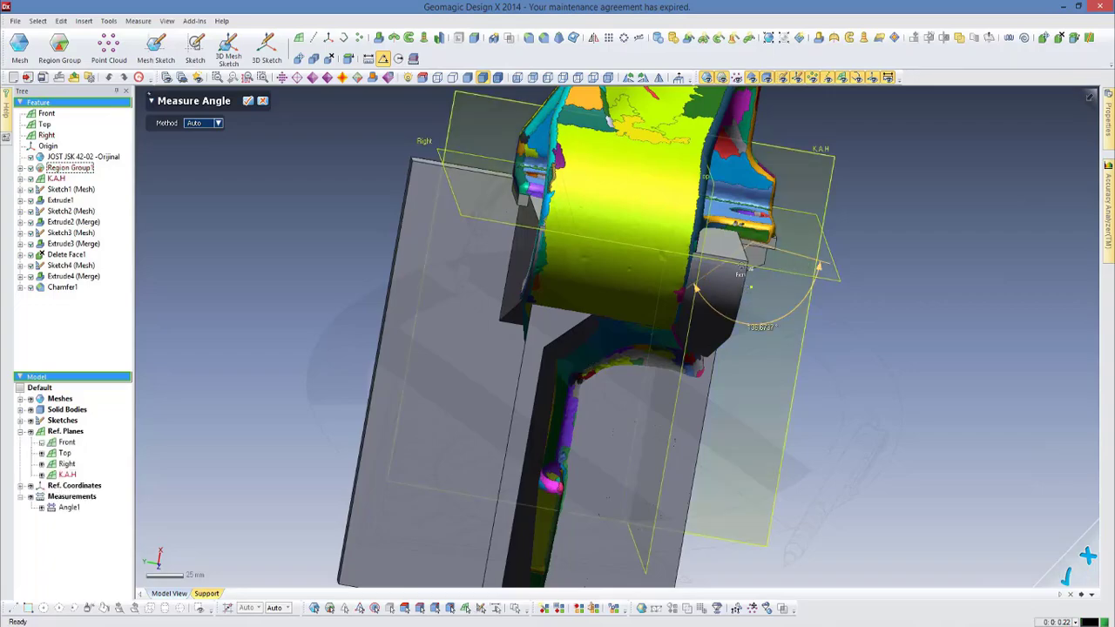
right_drag(797, 266, 589, 341)
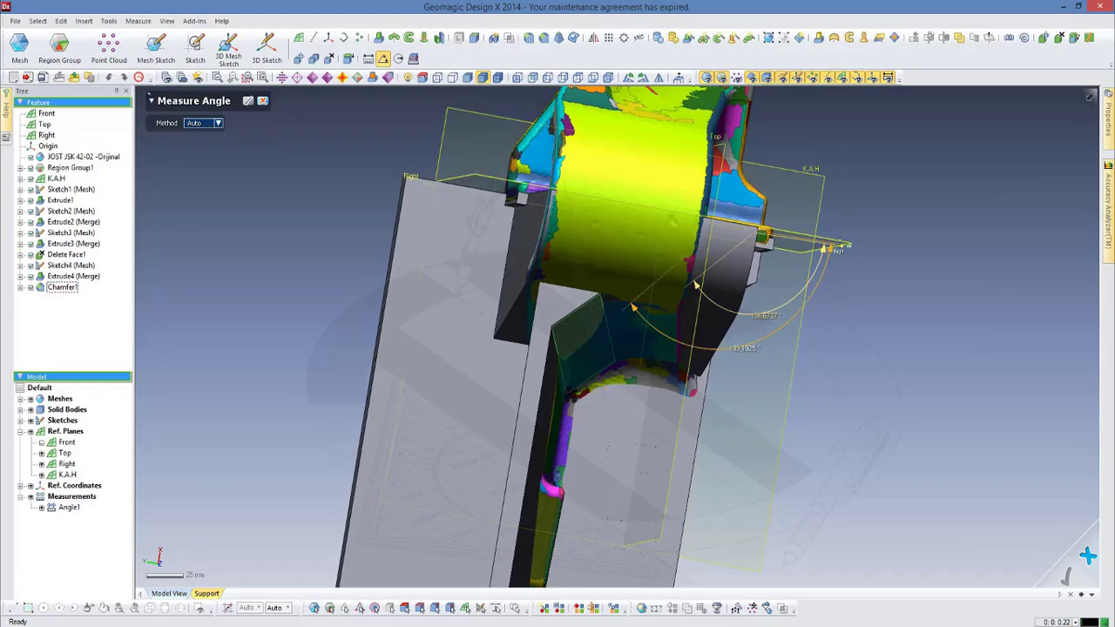
click(837, 246)
right_drag(836, 246, 241, 157)
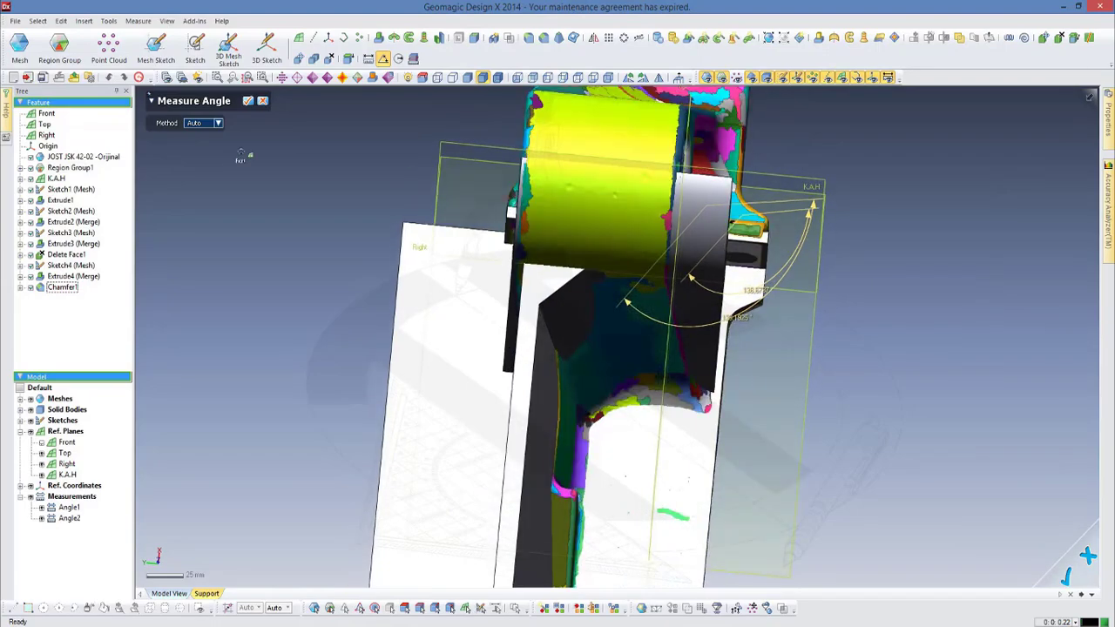
right_drag(531, 263, 330, 135)
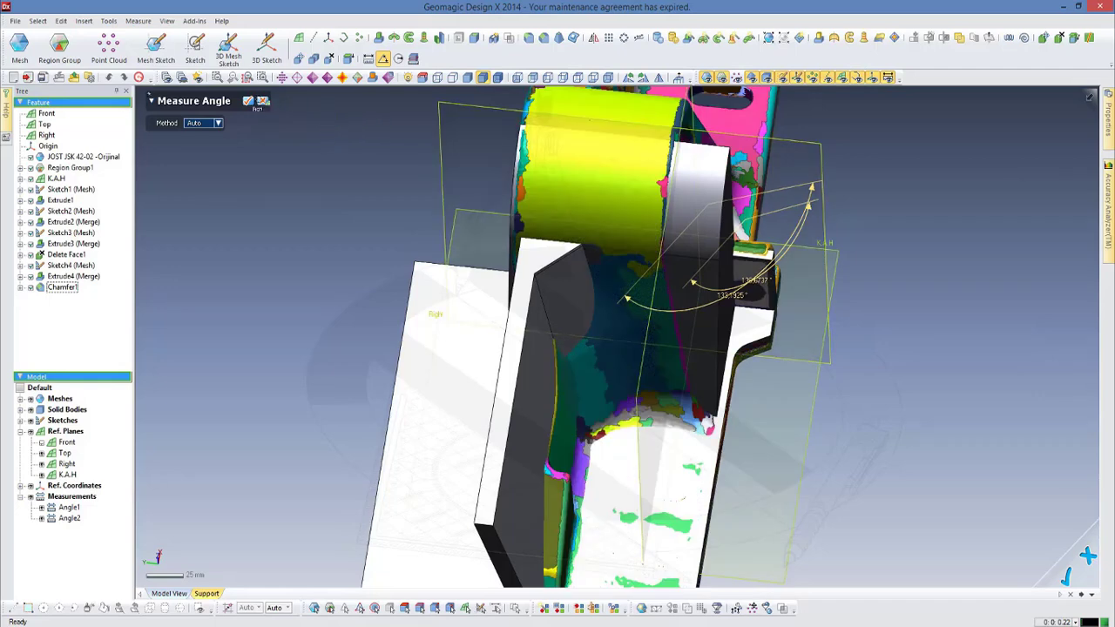
click(263, 101)
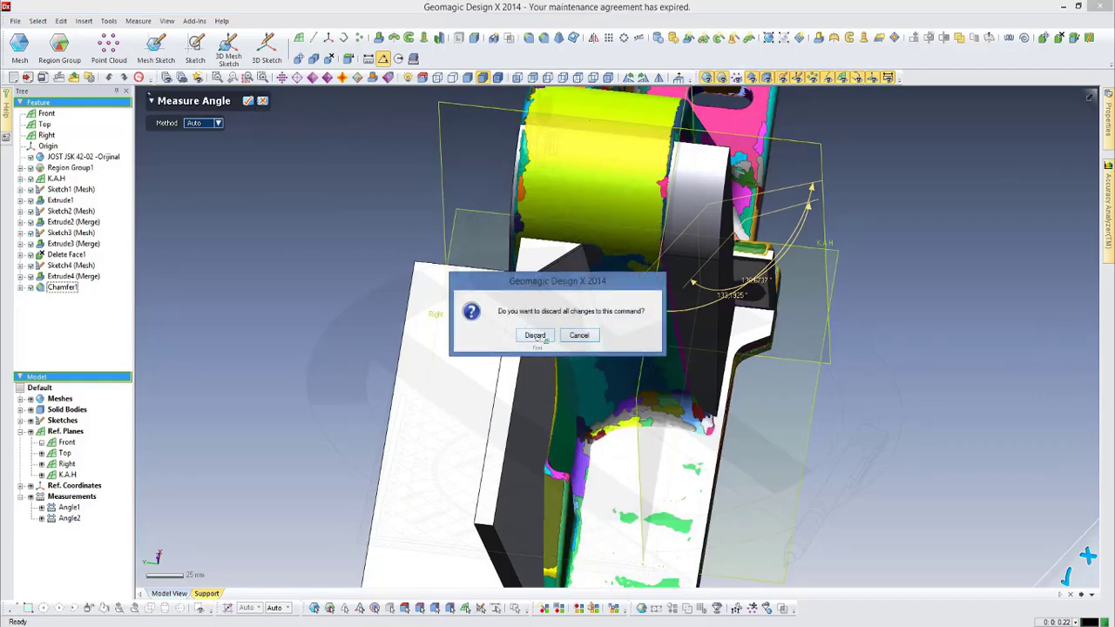
click(535, 335)
right_drag(308, 280, 480, 358)
Edit Chamfer1 and re-apply it with the revised distance
right_click(70, 288)
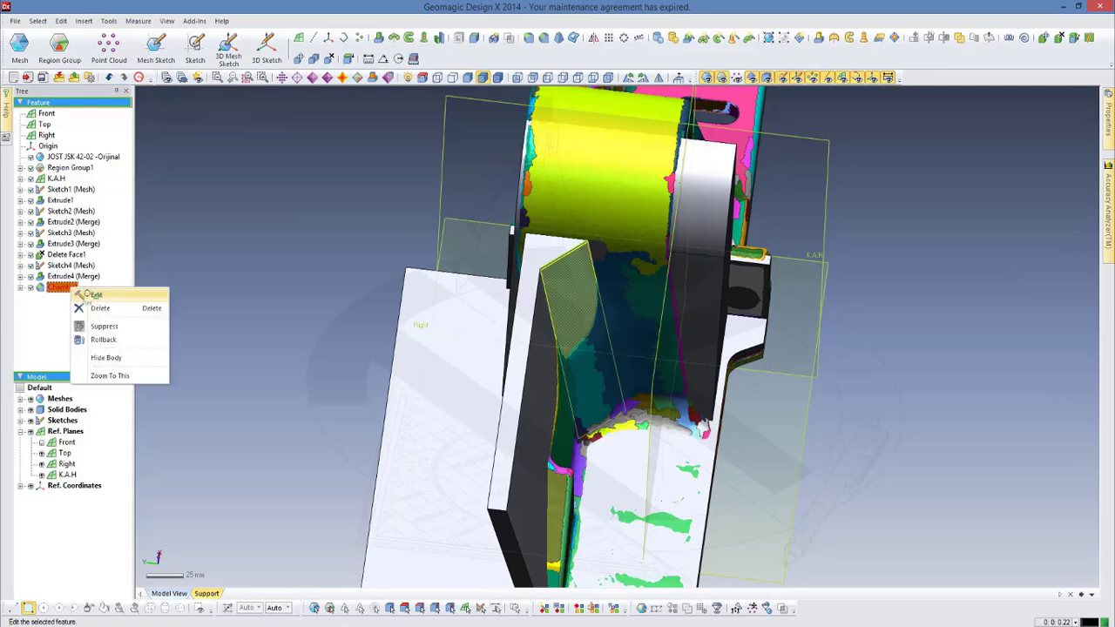
click(87, 295)
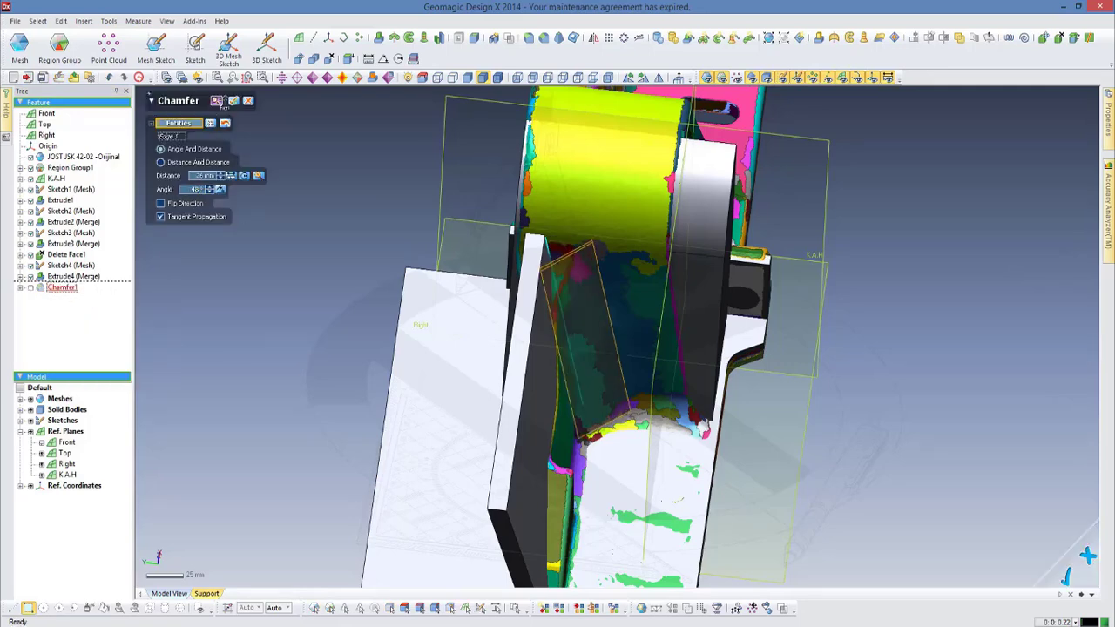
click(233, 101)
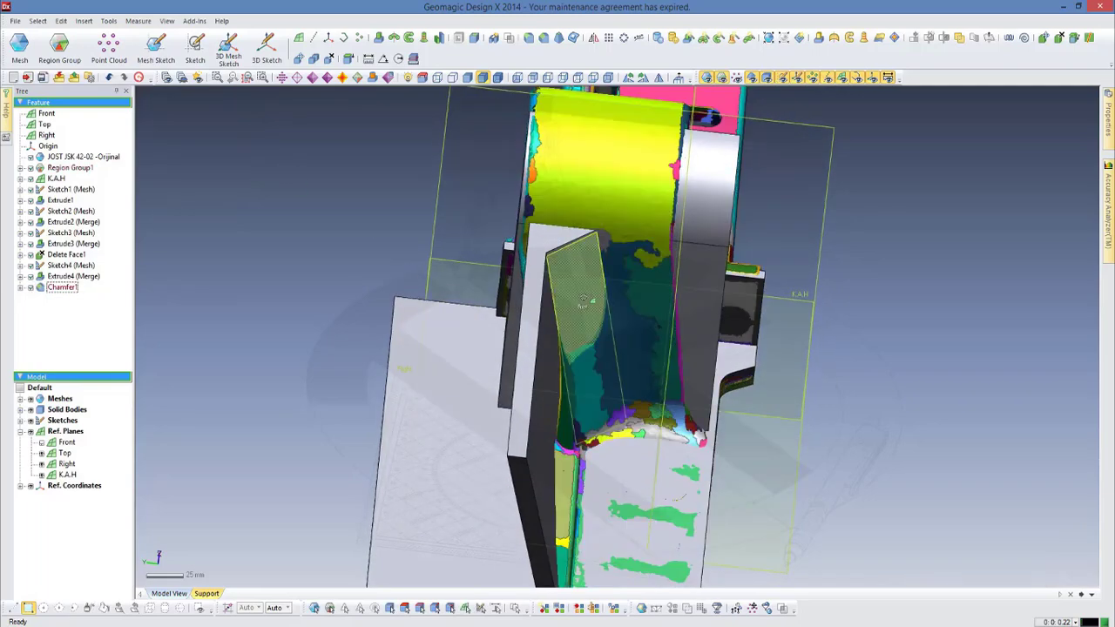
right_drag(582, 303, 87, 376)
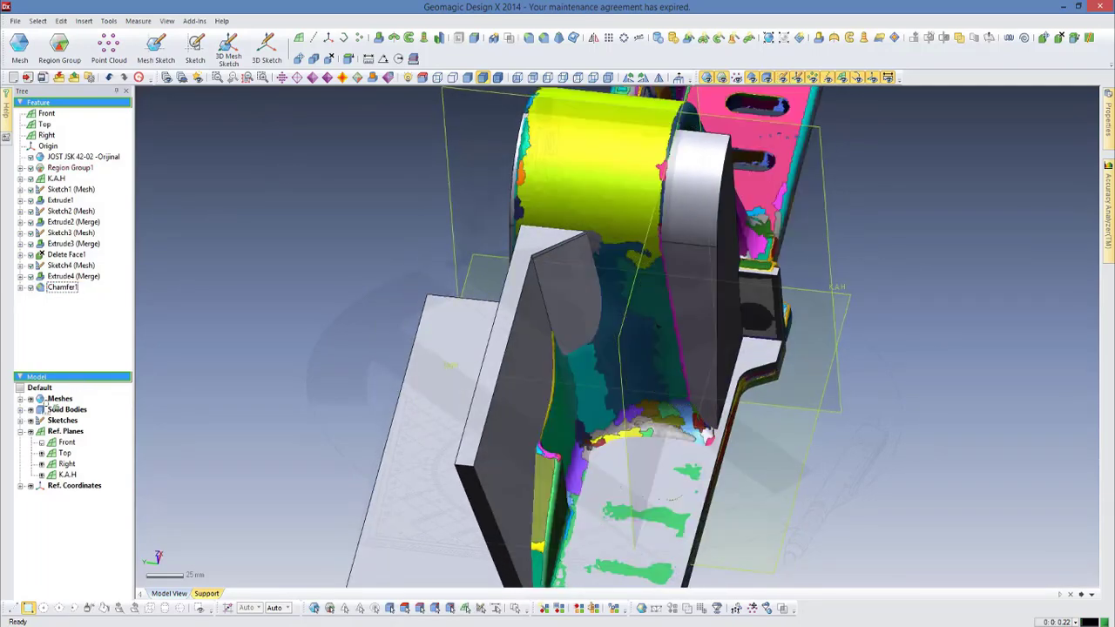
Hide the solid bodies and select the inner wall's mesh region
click(30, 408)
mouse_move(523, 348)
right_down()
mouse_move(602, 341)
mouse_move(596, 381)
mouse_move(626, 370)
right_up()
click(579, 359)
Measure the angle between the inner wall region and the planes with the solid shown, then discard it
click(595, 377)
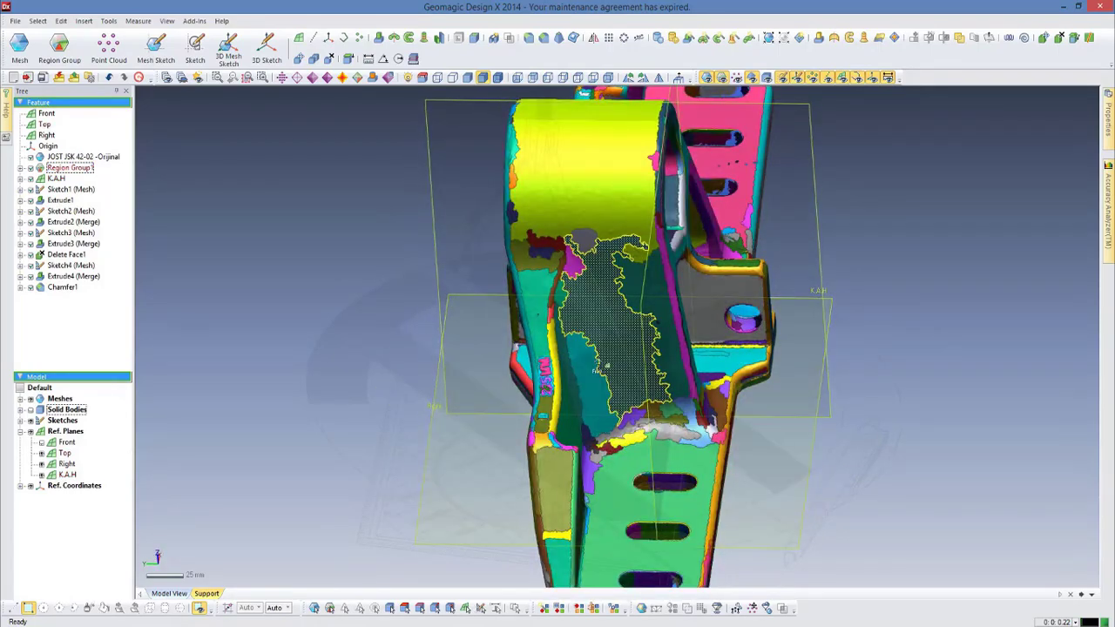
click(381, 58)
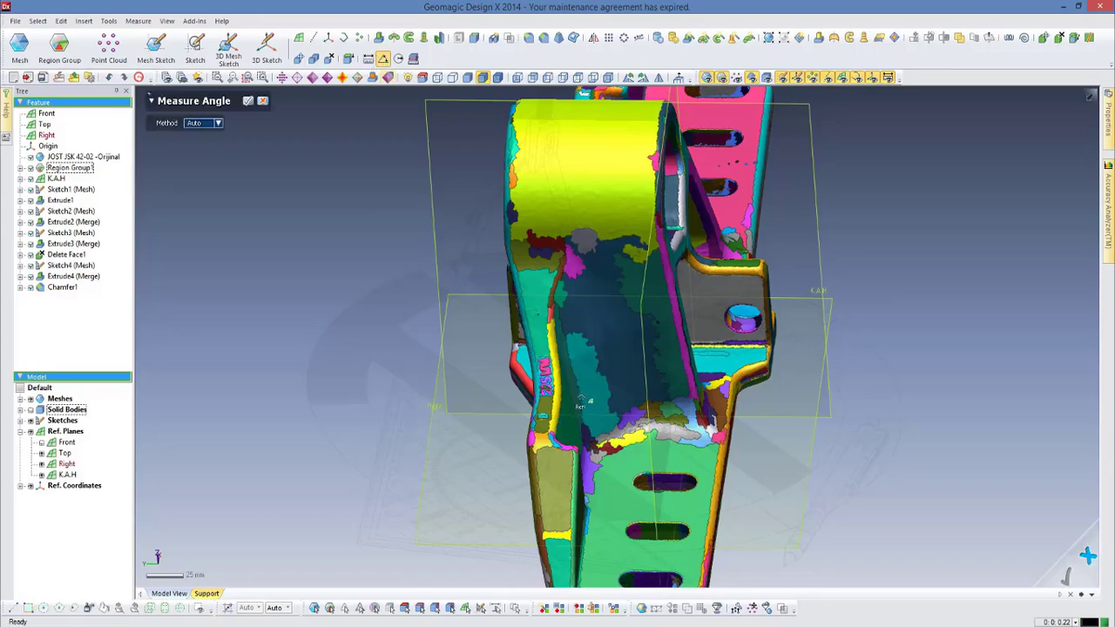
mouse_move(627, 366)
right_down()
mouse_move(800, 250)
mouse_move(750, 288)
right_up()
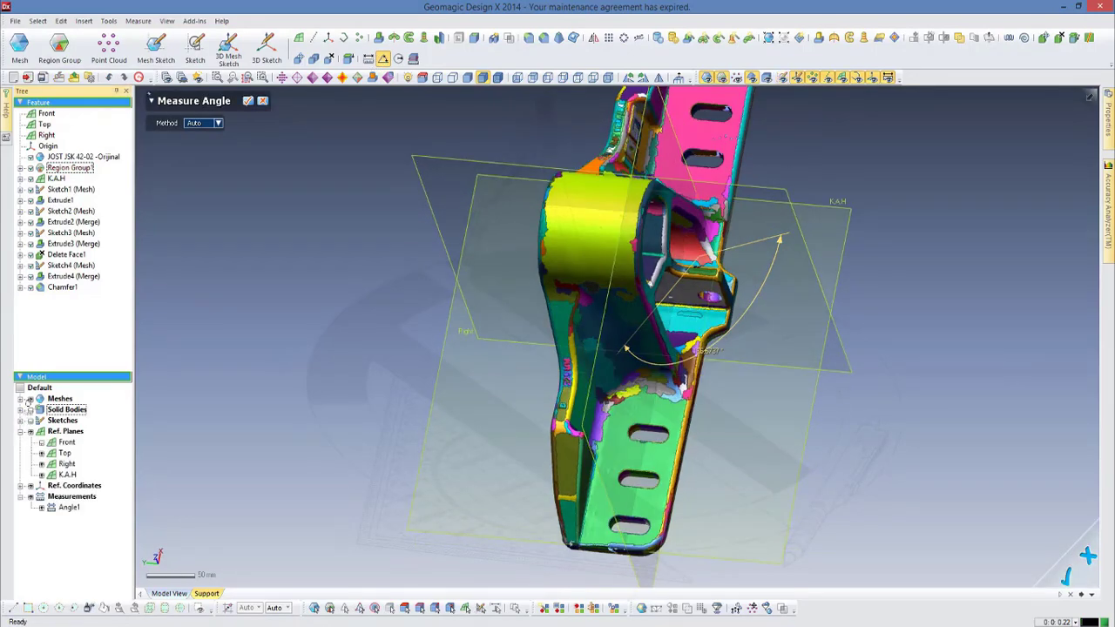
click(31, 406)
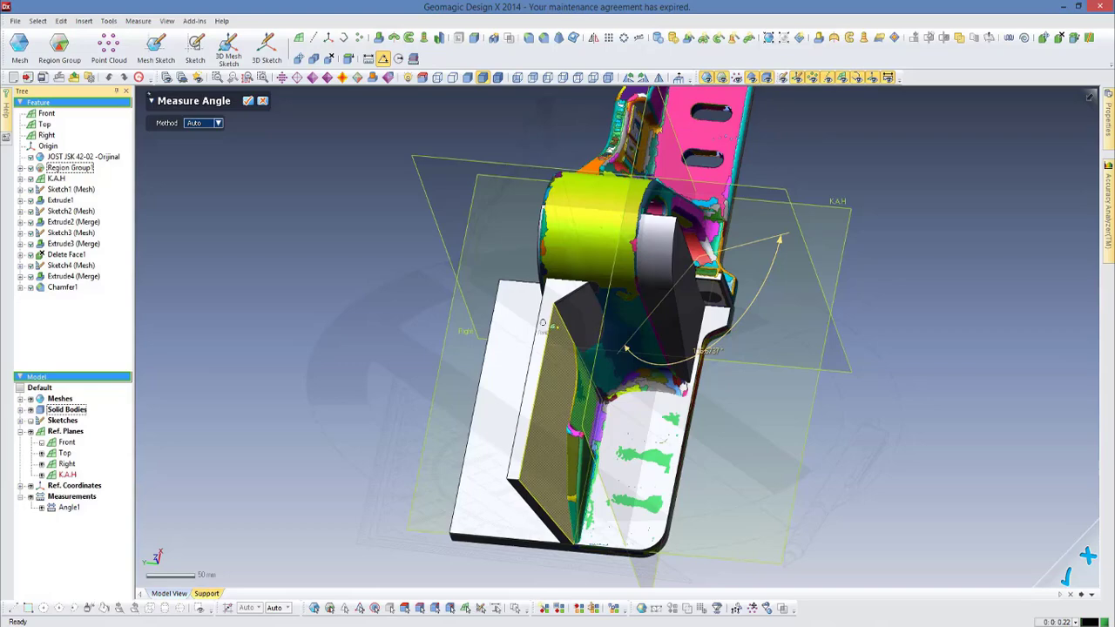
click(808, 265)
right_drag(809, 265, 266, 155)
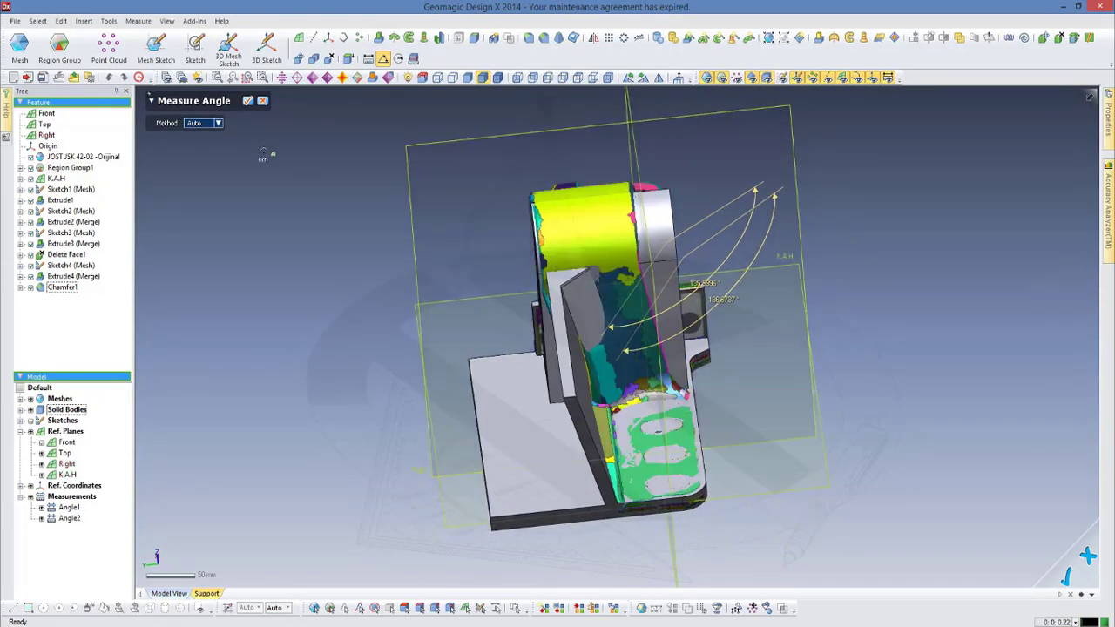
click(262, 101)
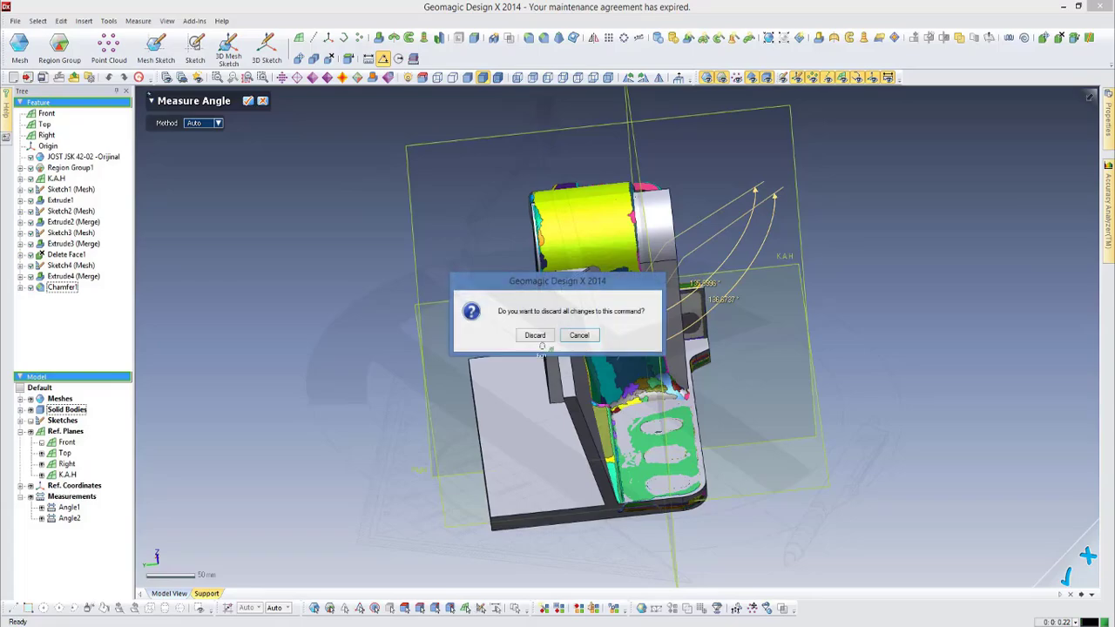
click(535, 335)
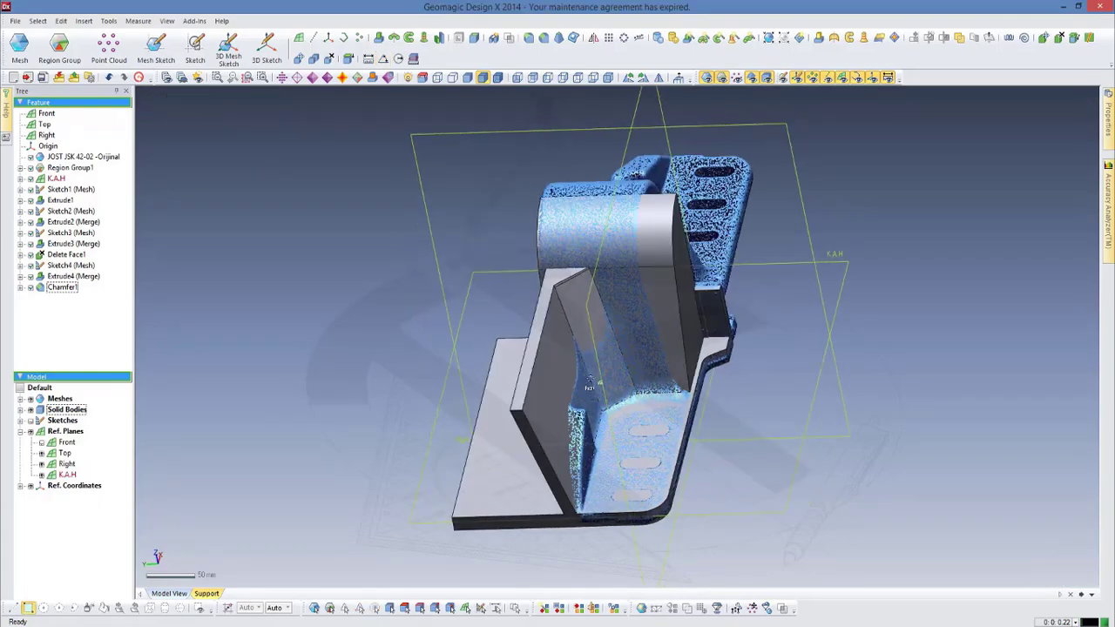
mouse_move(535, 335)
right_down()
mouse_move(593, 309)
mouse_move(617, 329)
right_up()
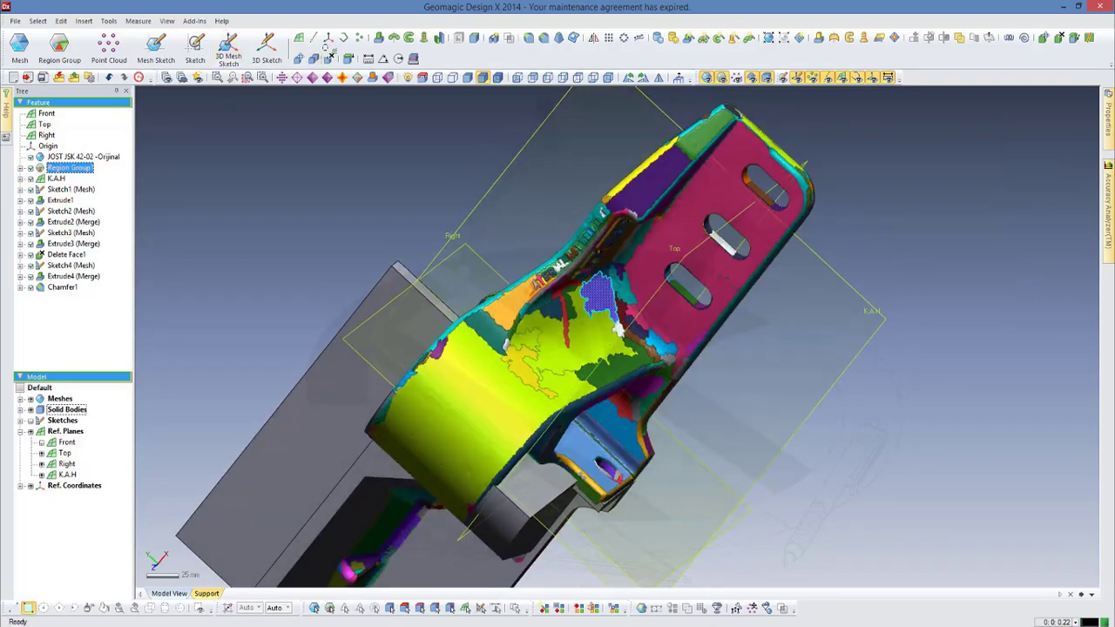
Take a second measurement on the model, discard it, and pick the chamfer area
click(397, 58)
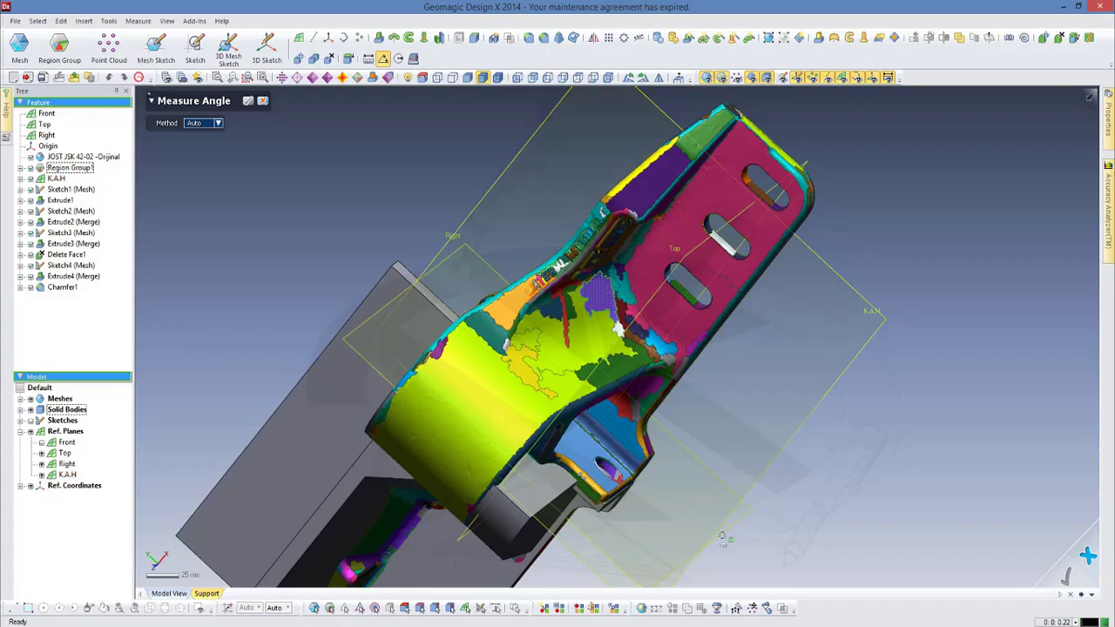
right_drag(730, 521, 488, 373)
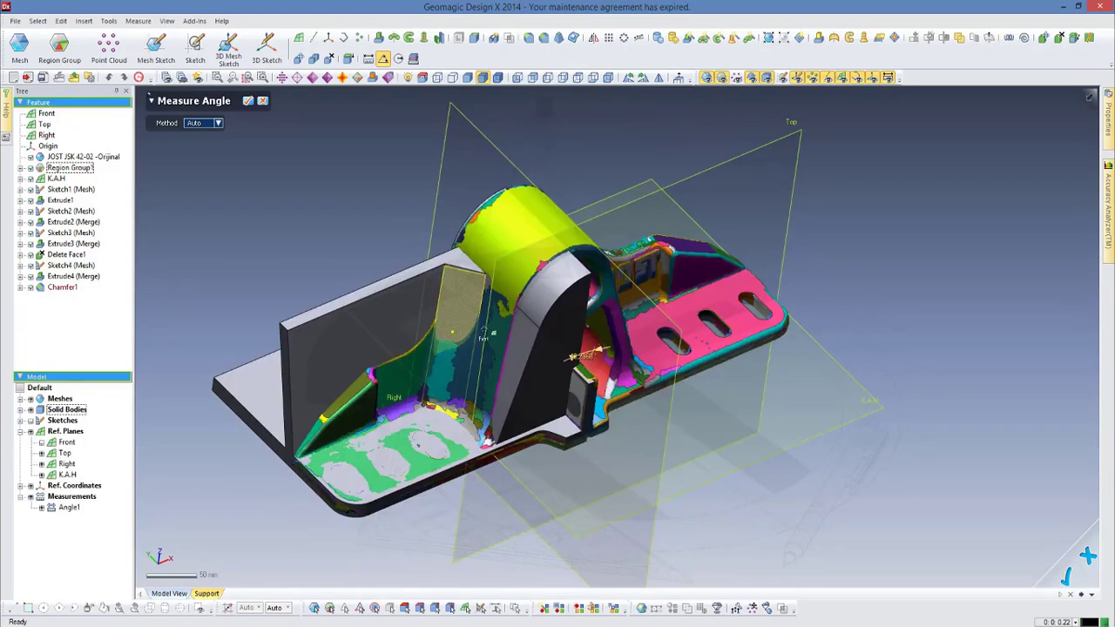
right_drag(676, 332, 306, 153)
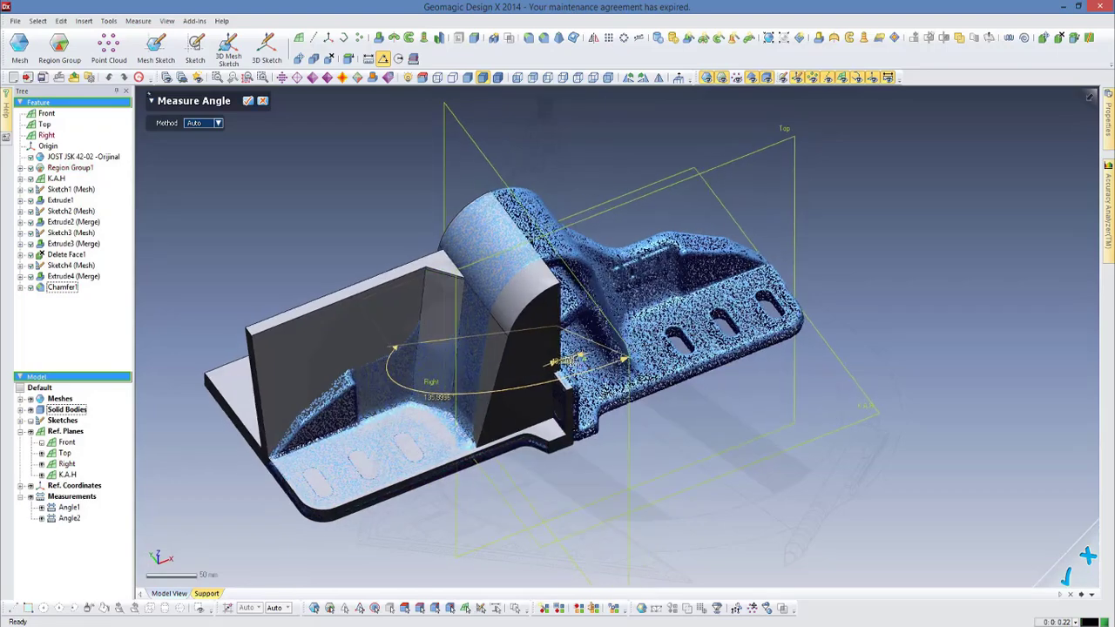
click(261, 101)
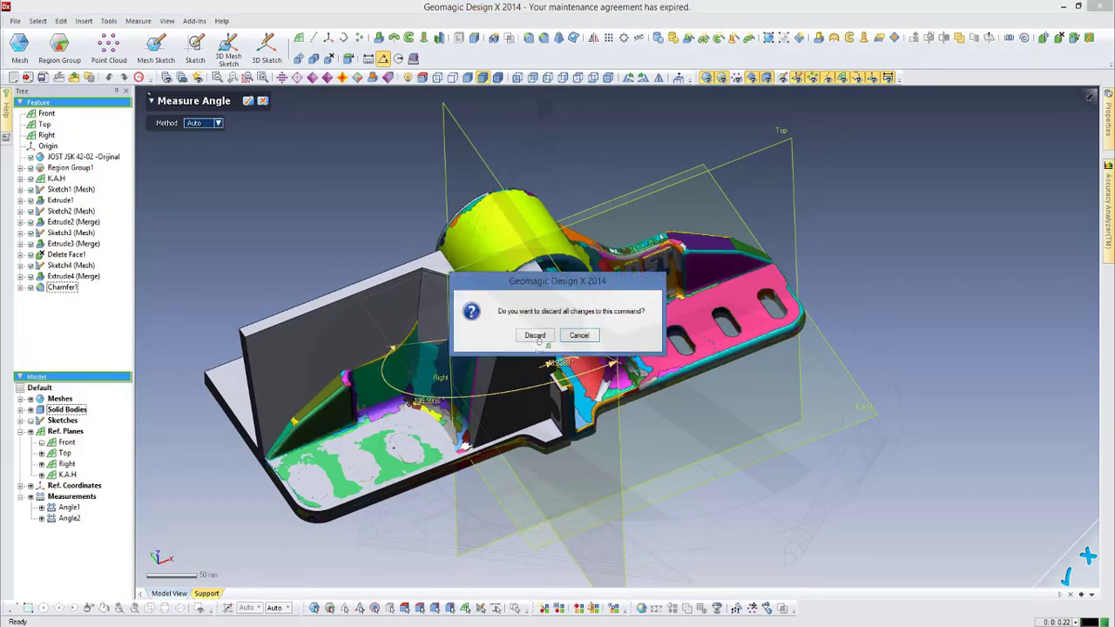
click(534, 335)
mouse_move(533, 335)
right_down()
mouse_move(363, 155)
mouse_move(579, 284)
mouse_move(580, 364)
right_up()
click(579, 284)
click(578, 284)
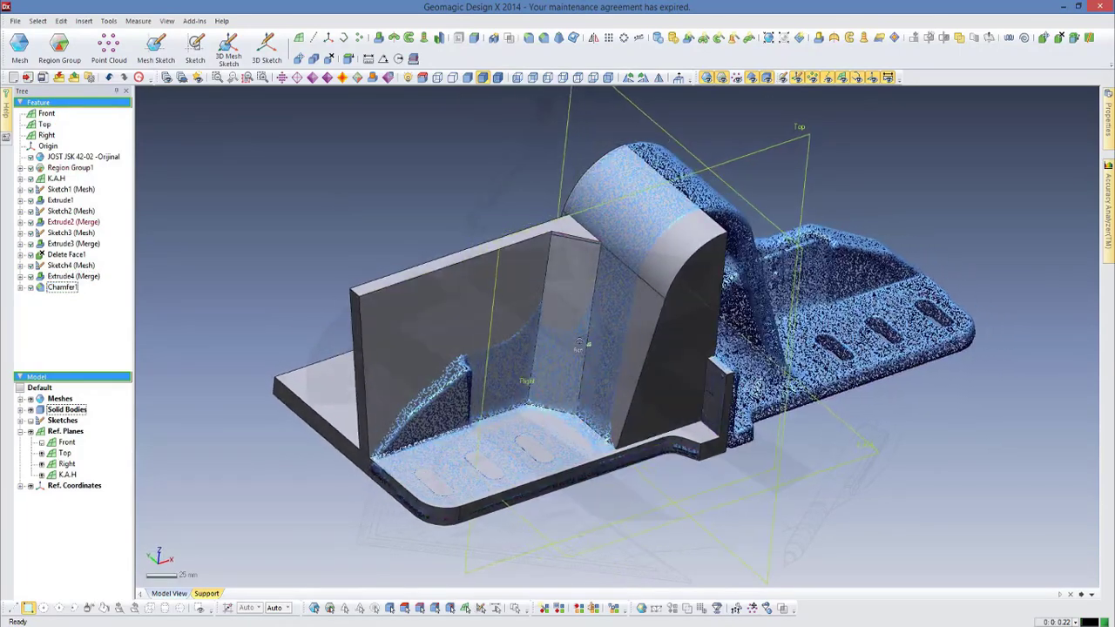
Orbit and zoom in to look down steeply at the chamfered wall
mouse_move(607, 446)
right_down()
mouse_move(889, 225)
mouse_move(726, 253)
mouse_move(740, 303)
mouse_move(523, 296)
mouse_move(621, 343)
mouse_move(547, 333)
mouse_move(508, 351)
right_up()
mouse_move(475, 403)
right_down()
mouse_move(514, 280)
mouse_move(531, 366)
mouse_move(580, 340)
right_up()
scroll(544, 403, up, 3)
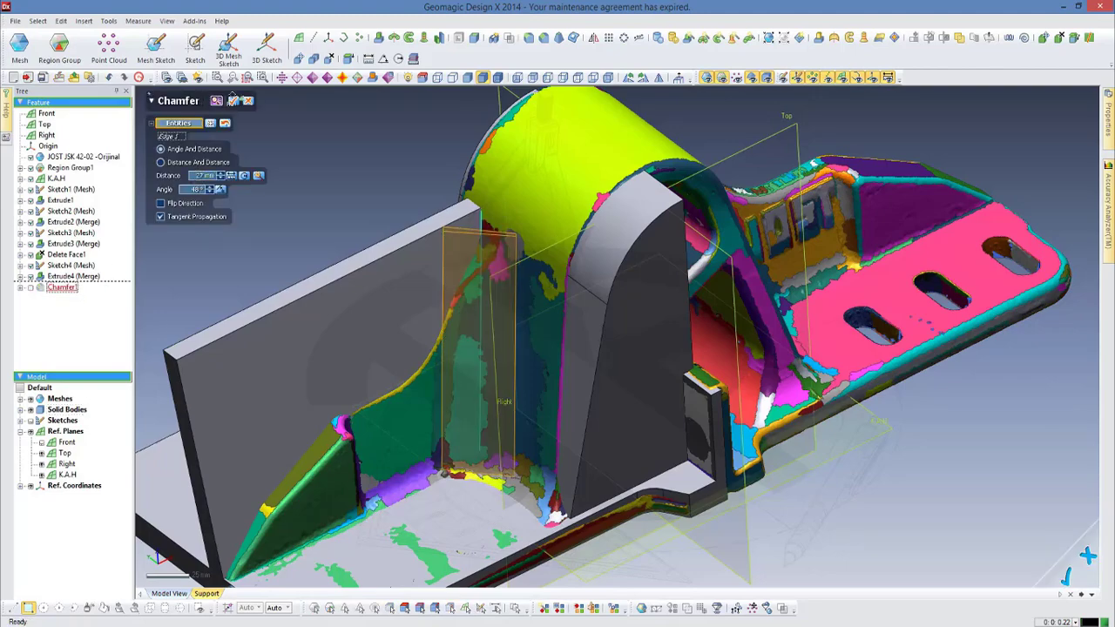
Re-edit Chamfer1, increase its Distance slightly, and apply the wider chamfer
click(233, 100)
mouse_move(453, 288)
right_down()
mouse_move(490, 281)
mouse_move(582, 340)
mouse_move(618, 344)
right_up()
right_click(54, 287)
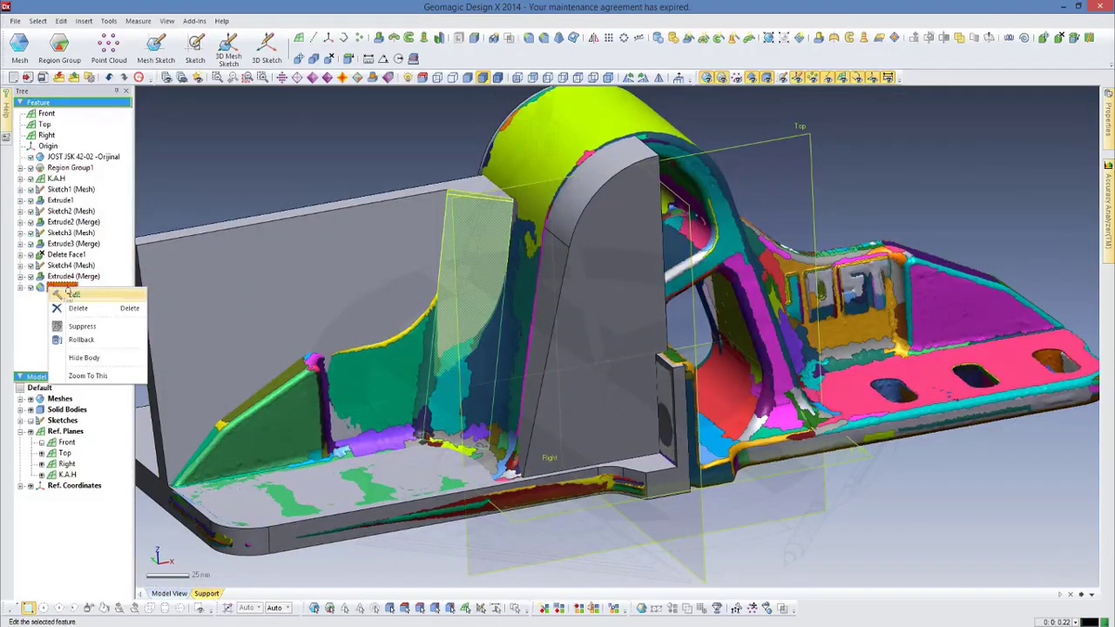
click(78, 298)
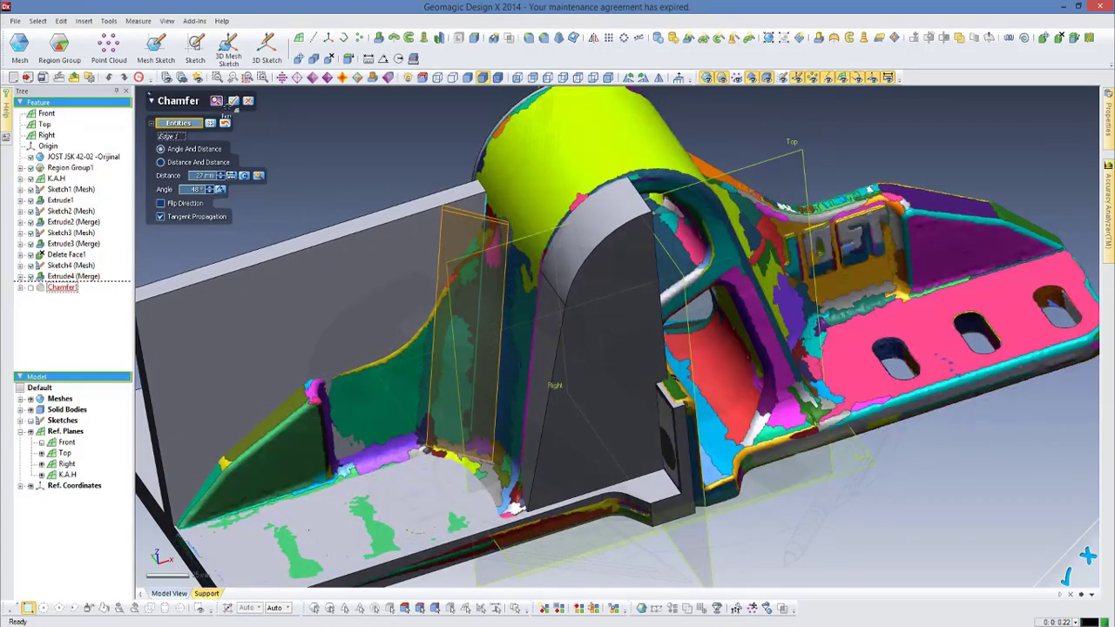
scroll(203, 177, up, 1)
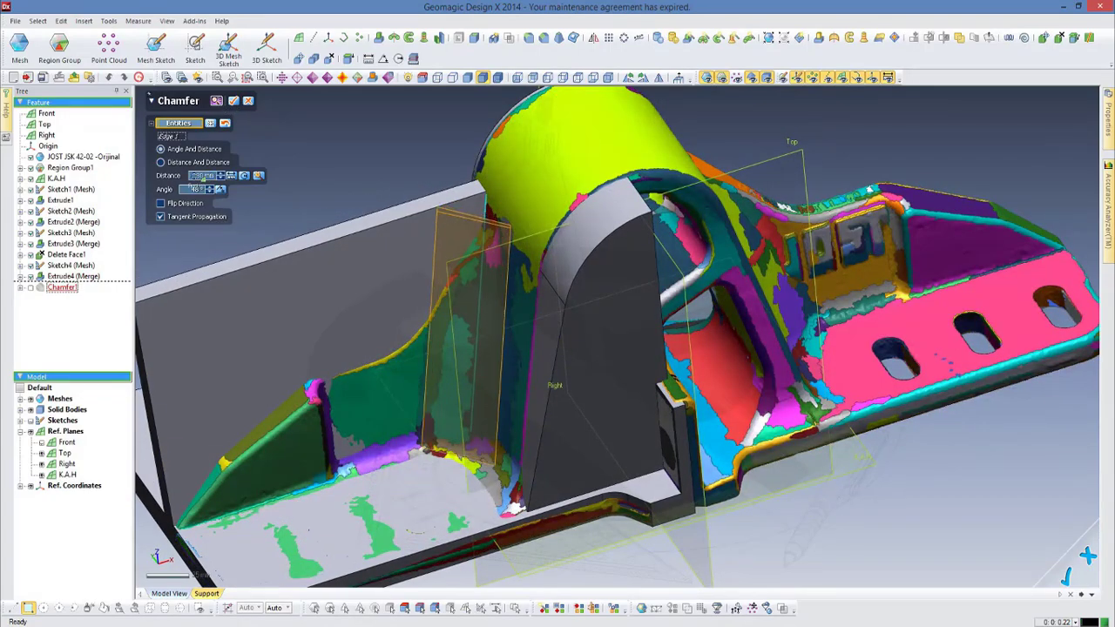
click(232, 102)
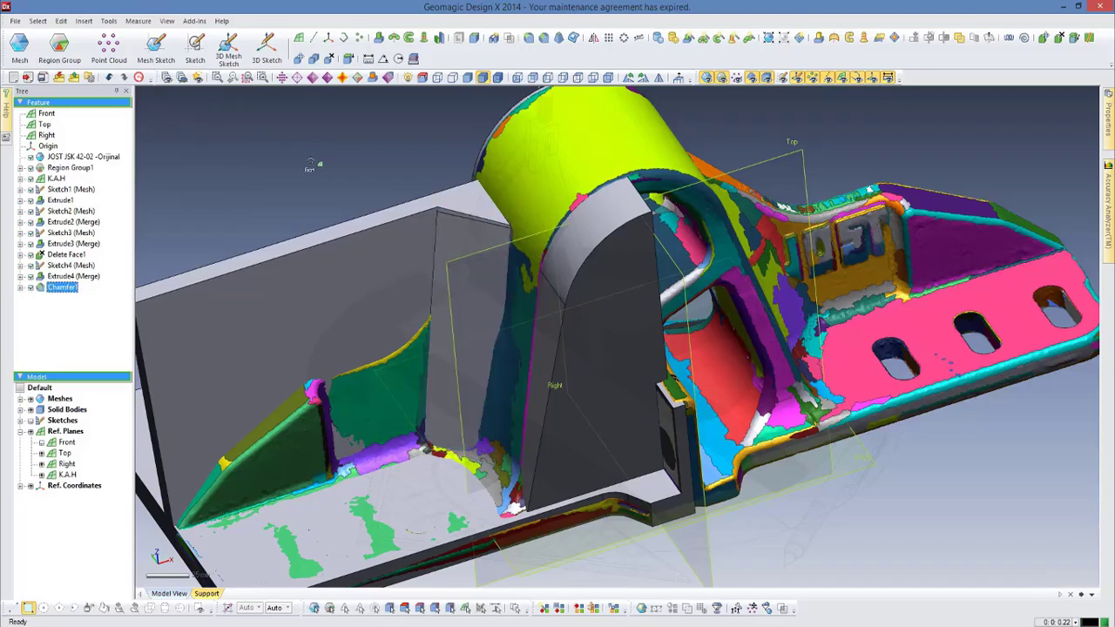
scroll(592, 395, up, 2)
mouse_move(593, 395)
right_down()
mouse_move(730, 471)
mouse_move(1078, 84)
right_up()
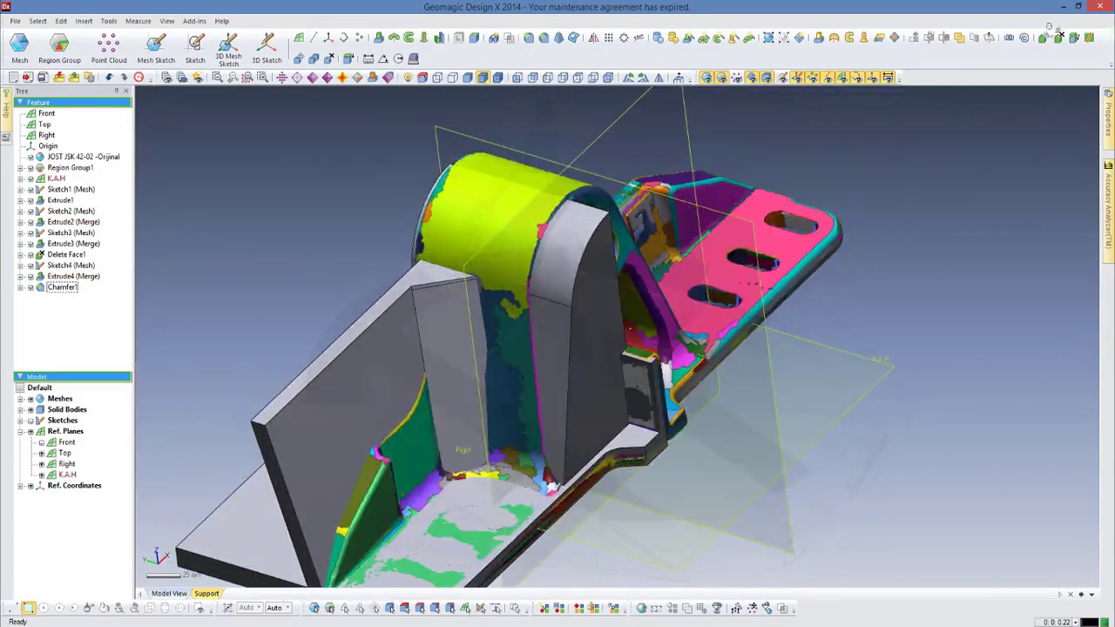
click(1043, 37)
Rotate the chamfered wall face by -3° about Edge 1 with Move Face
click(449, 374)
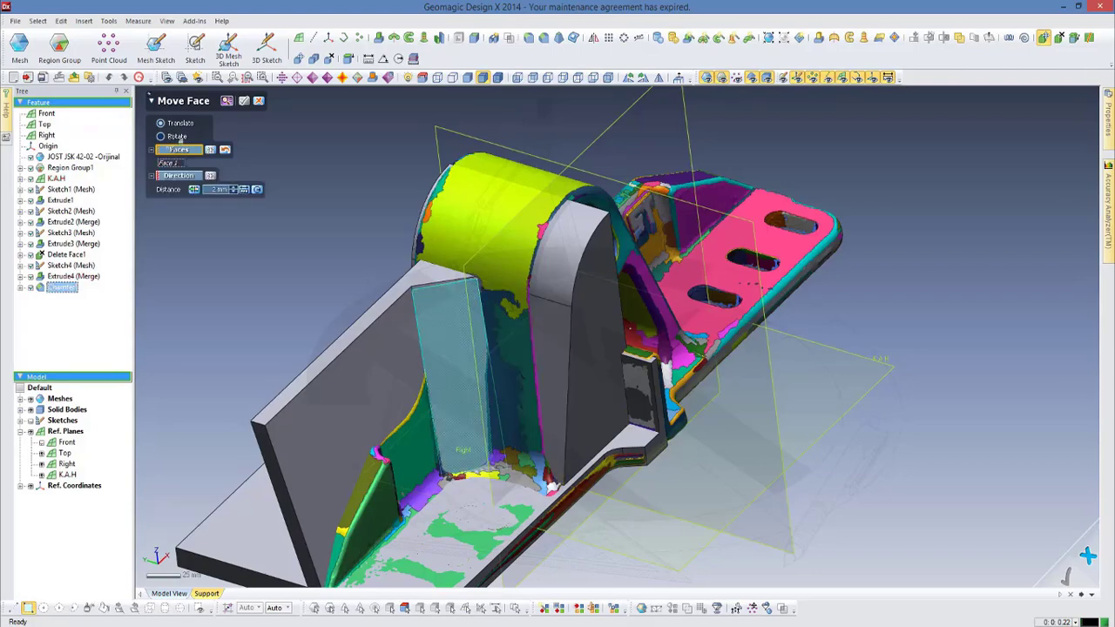
right_drag(453, 488, 504, 489)
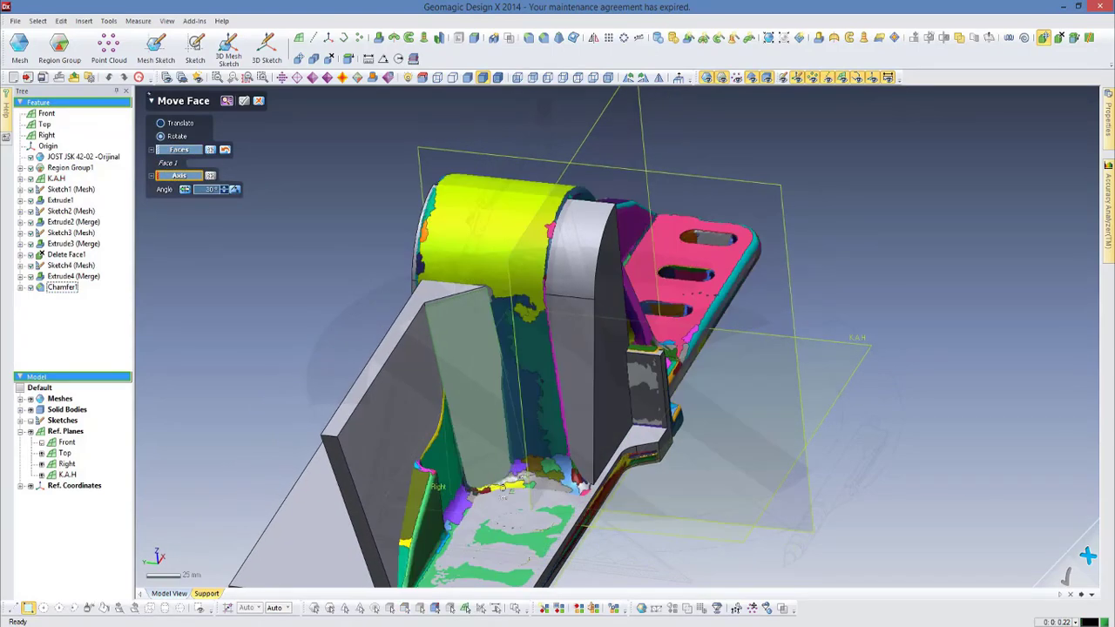
click(503, 489)
scroll(546, 380, up, 3)
scroll(546, 381, up, 3)
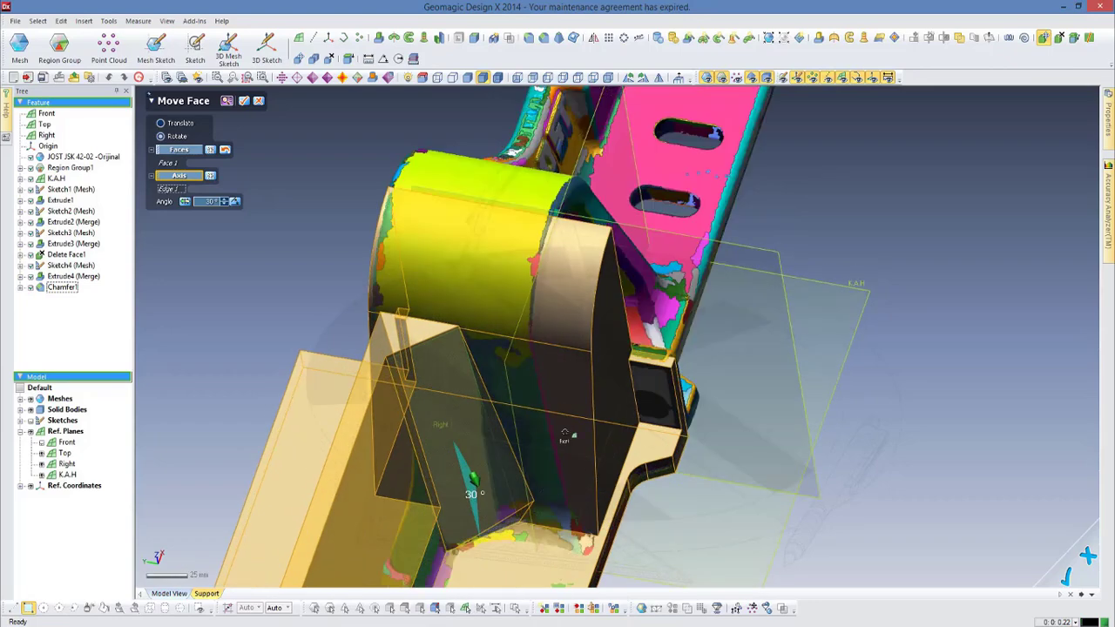
scroll(546, 381, up, 3)
right_drag(546, 381, 372, 223)
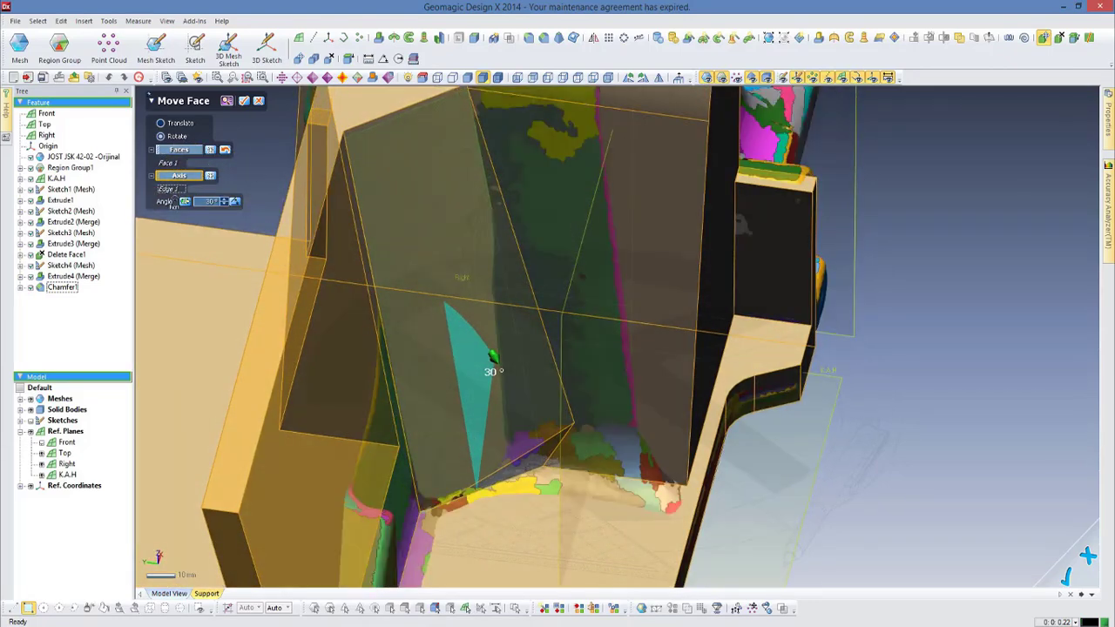
mouse_move(493, 357)
mouse_down()
mouse_move(401, 297)
mouse_move(439, 300)
mouse_up()
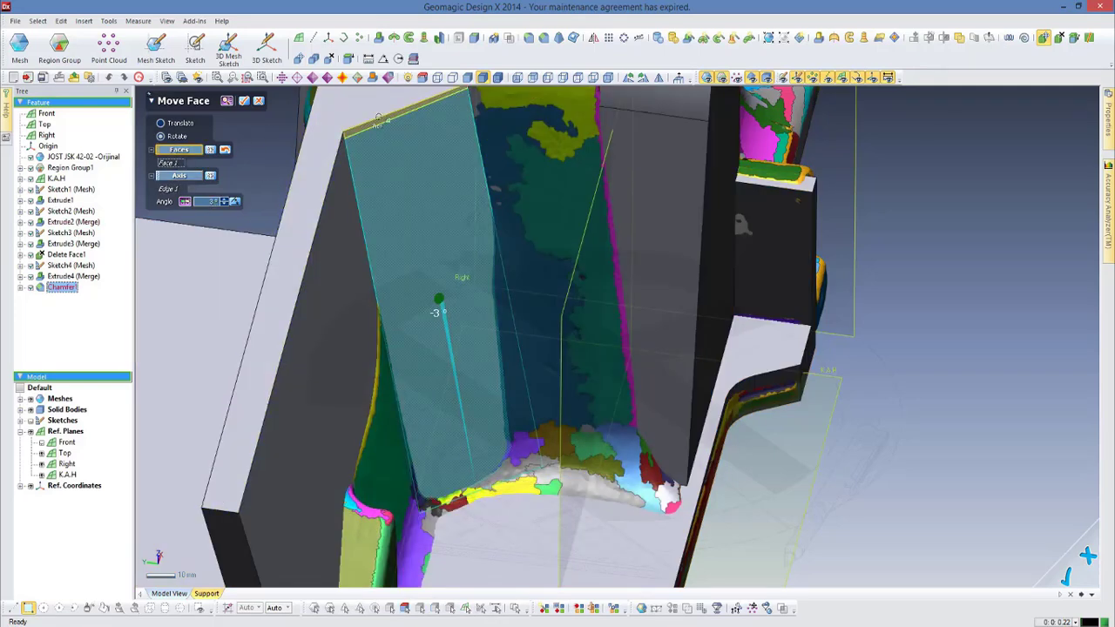
click(244, 100)
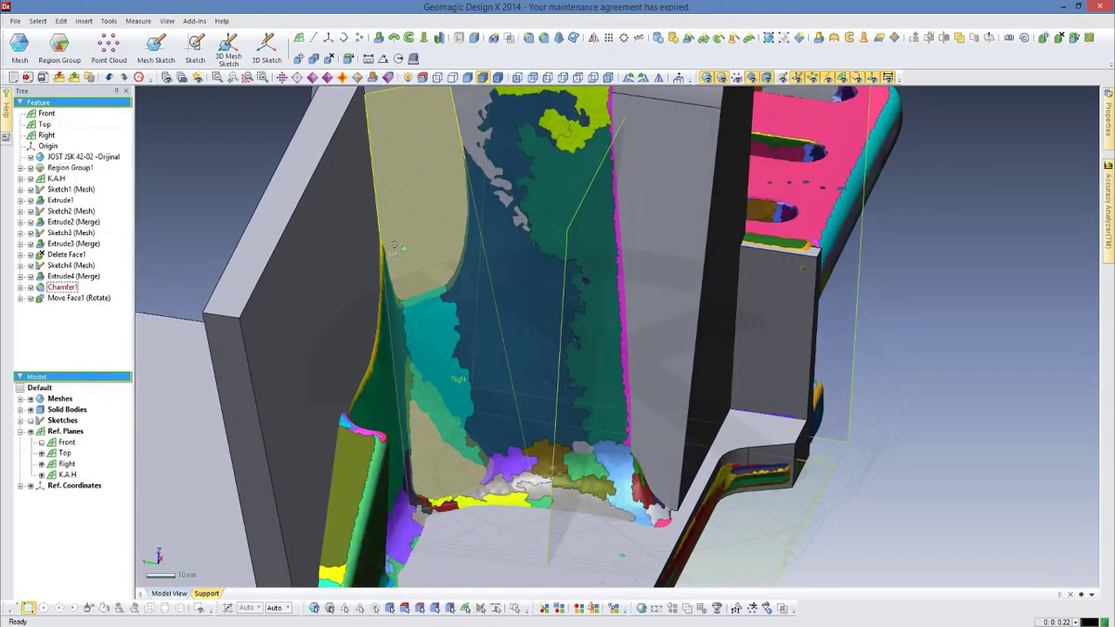
right_drag(395, 249, 533, 325)
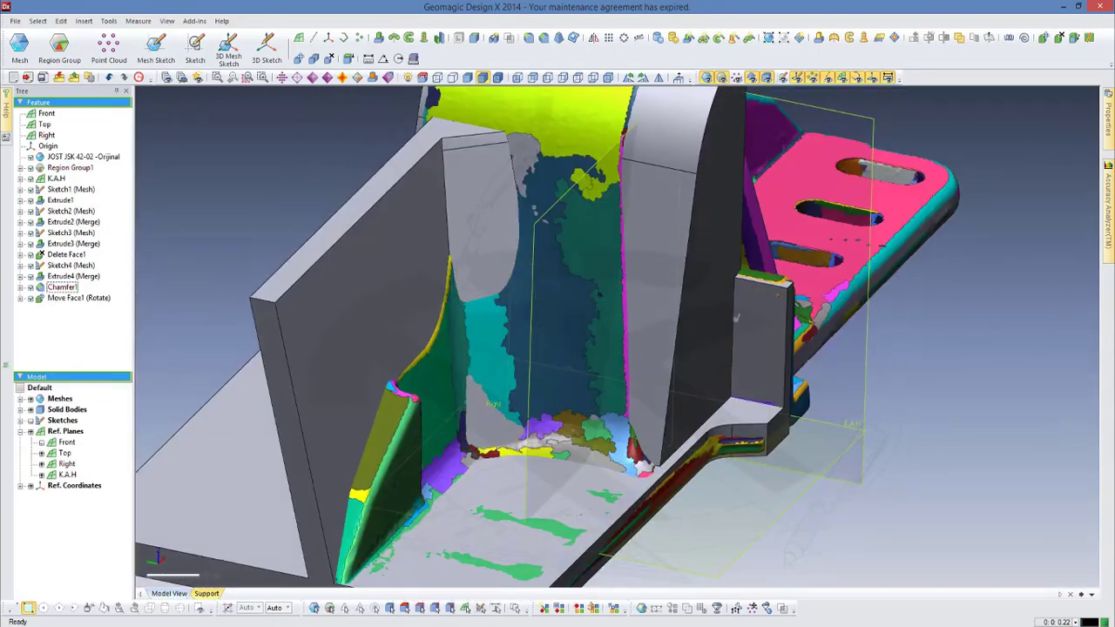
Toggle the solid bodies on and off to compare the tilted face with the mesh
click(30, 409)
click(29, 410)
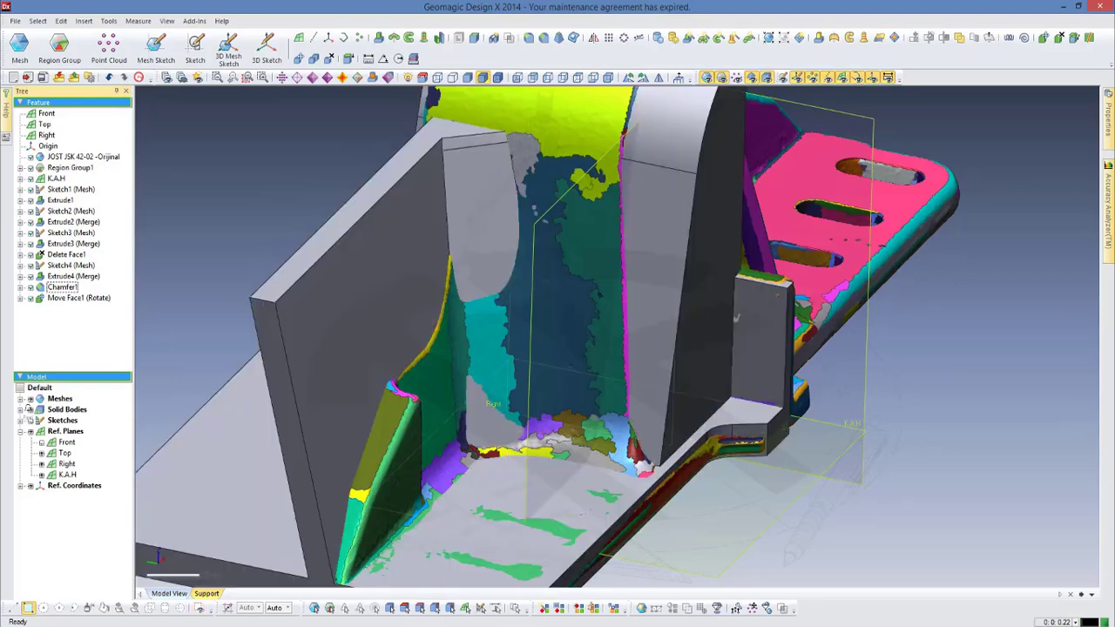
click(30, 410)
click(29, 409)
click(29, 410)
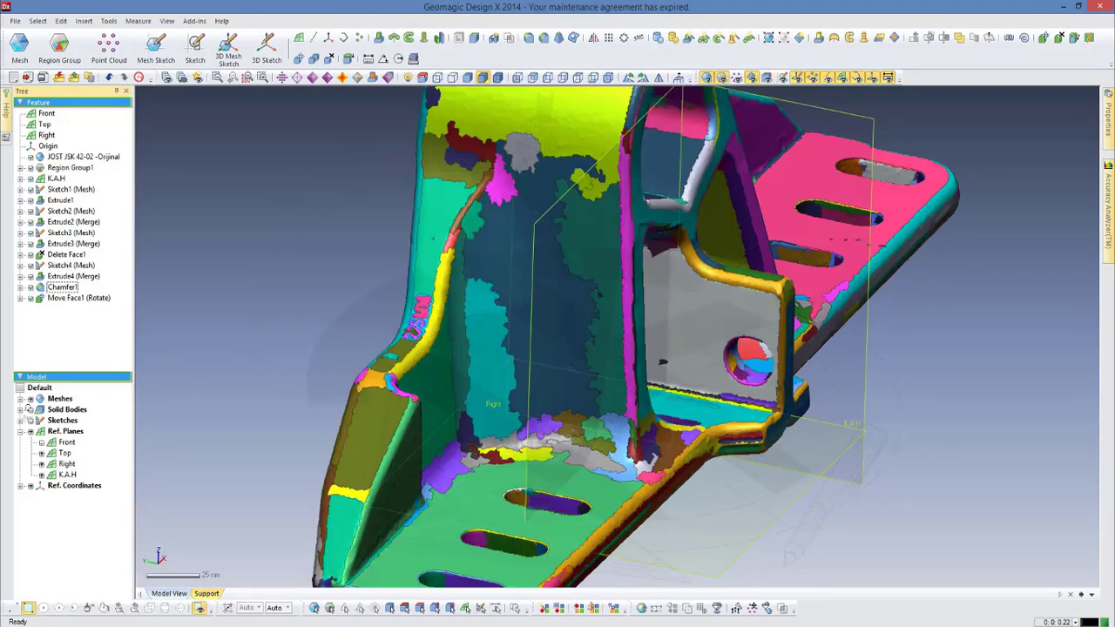
click(29, 410)
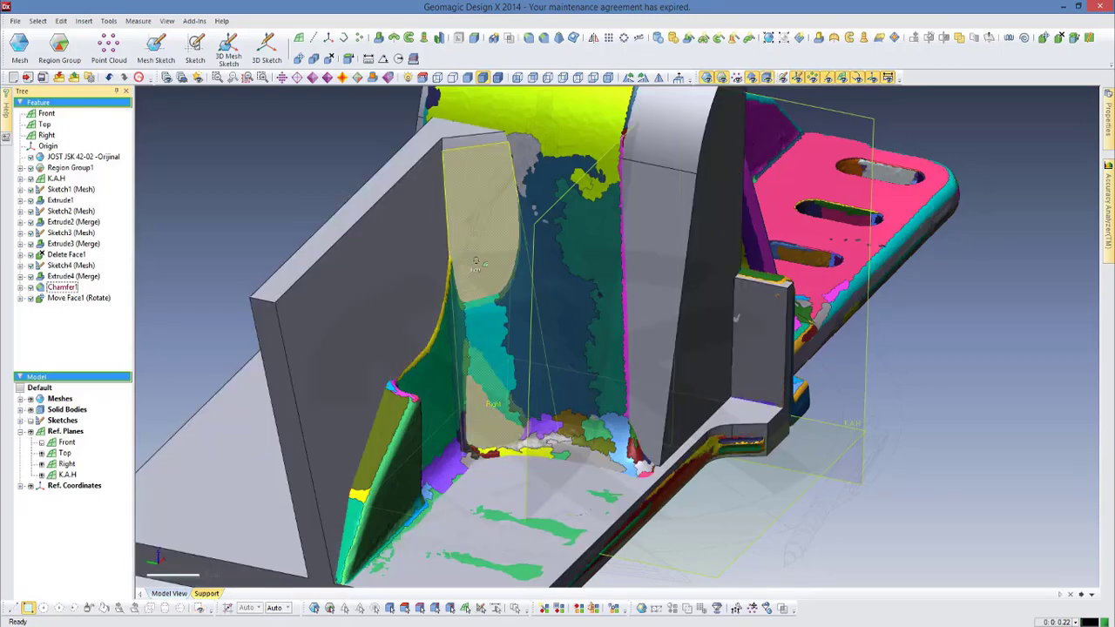
right_drag(163, 352, 497, 298)
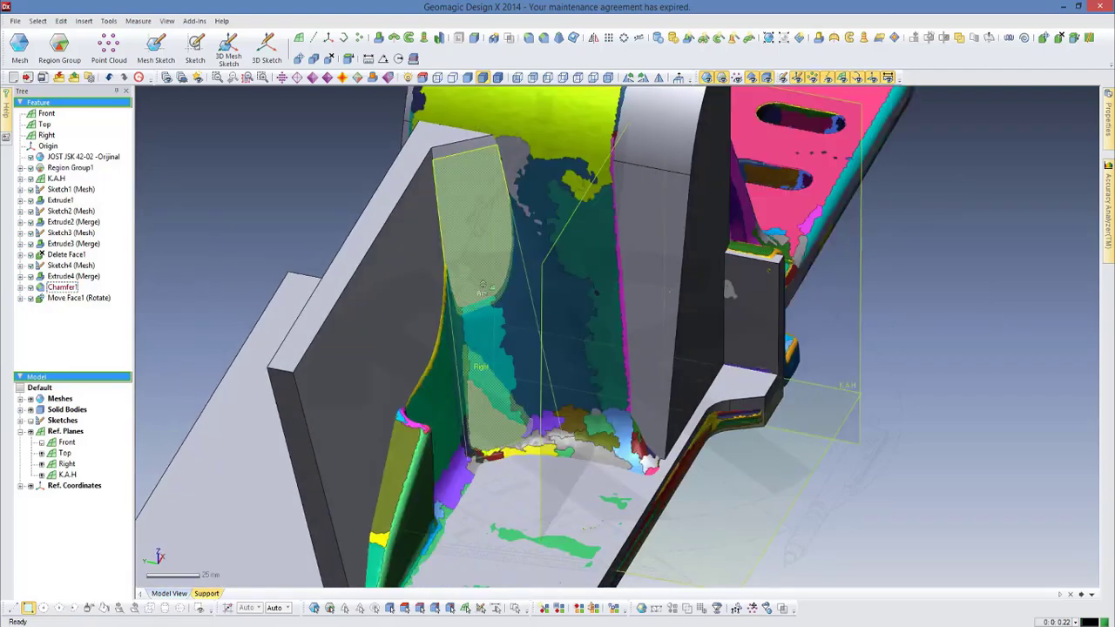
Edit Move Face1 (Rotate) and change its angle to -5°
right_click(61, 288)
click(87, 295)
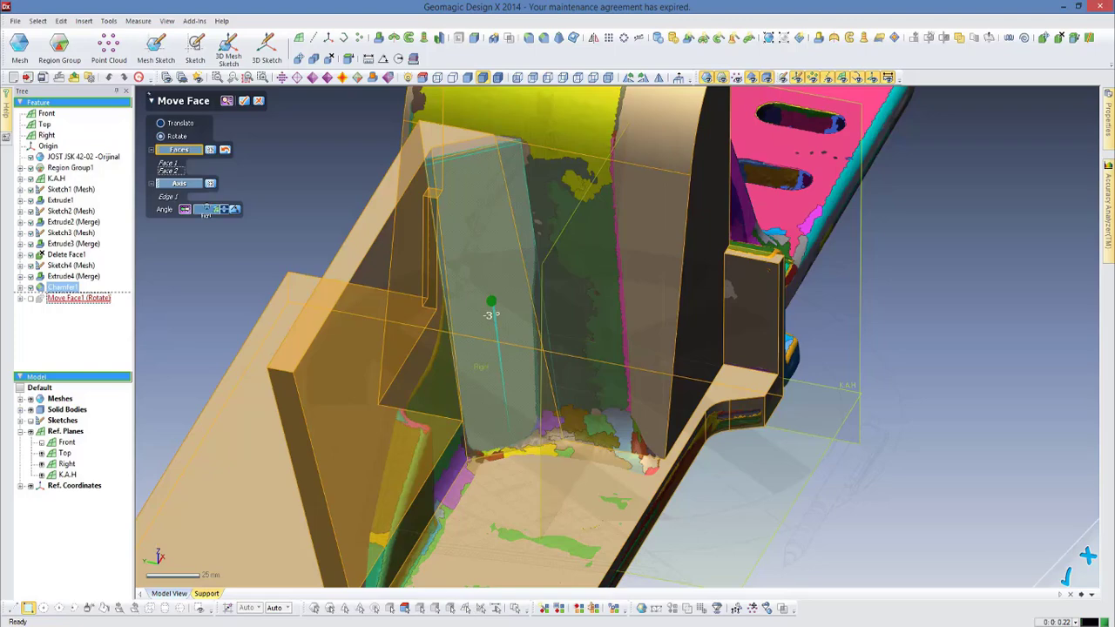
scroll(206, 214, down, 2)
click(244, 101)
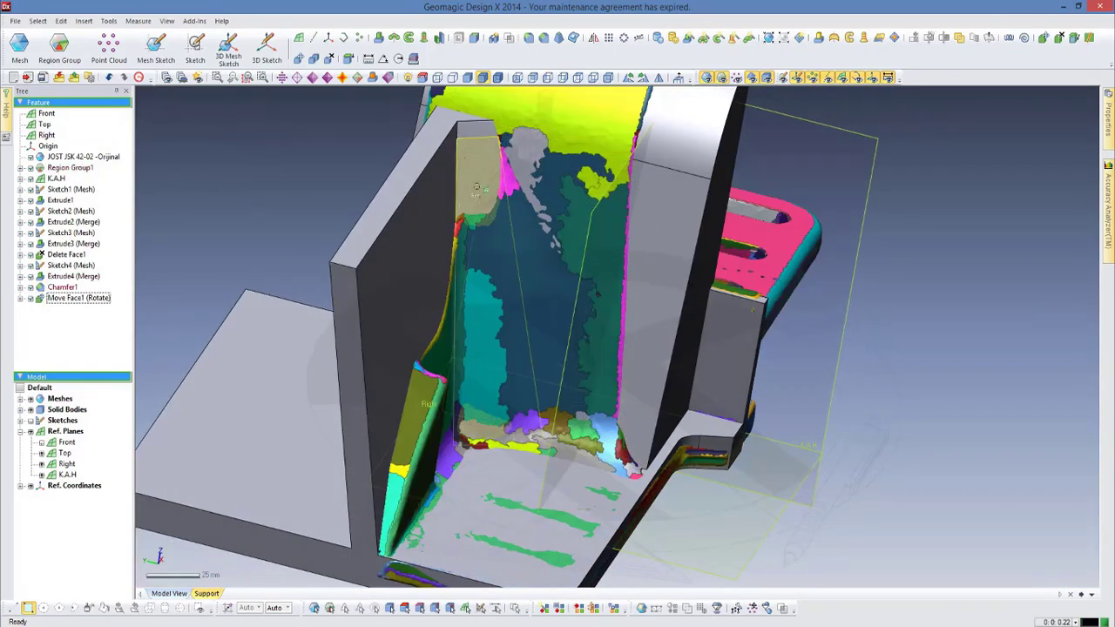
mouse_move(477, 189)
right_down()
mouse_move(981, 275)
mouse_move(481, 251)
mouse_move(367, 166)
mouse_move(477, 266)
right_up()
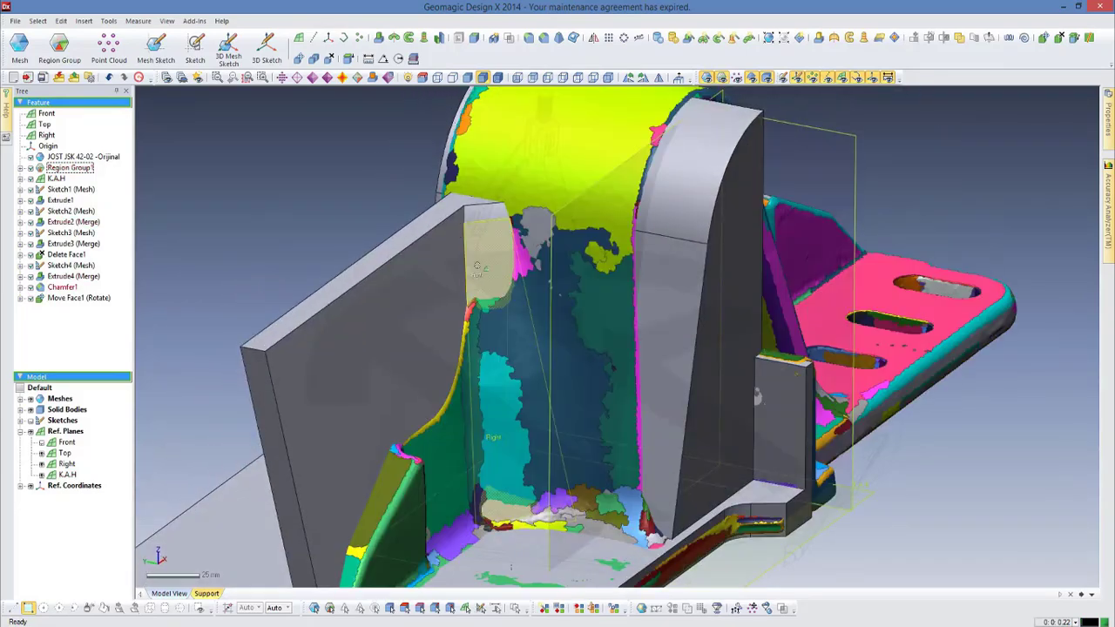
Recheck the -5° face by toggling the solid body against the mesh and highlighting Chamfer1
click(61, 288)
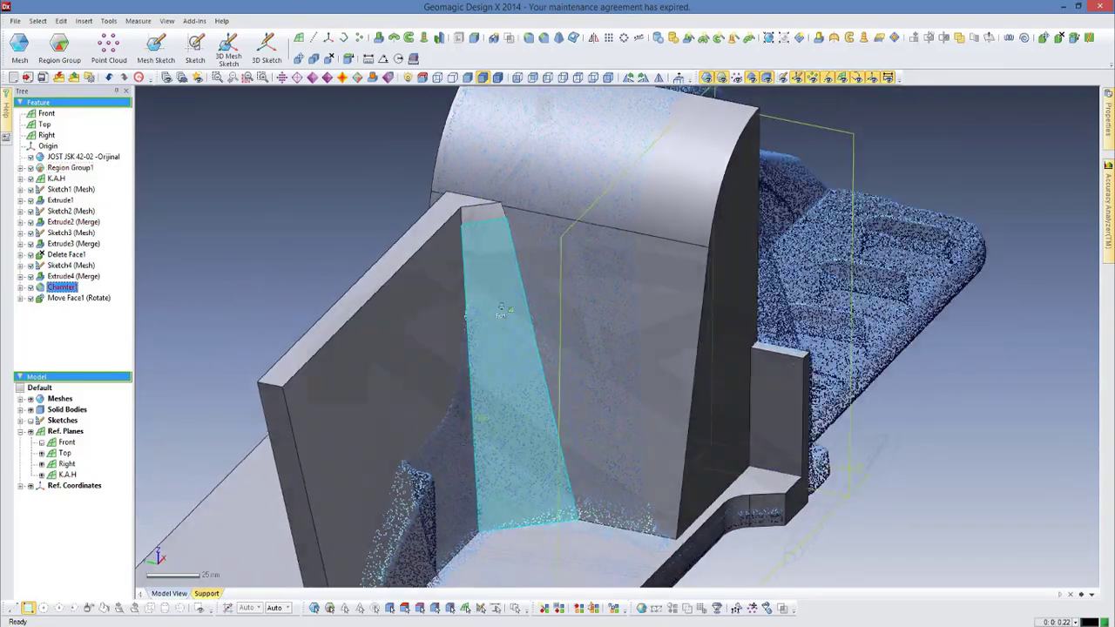
double_click(62, 298)
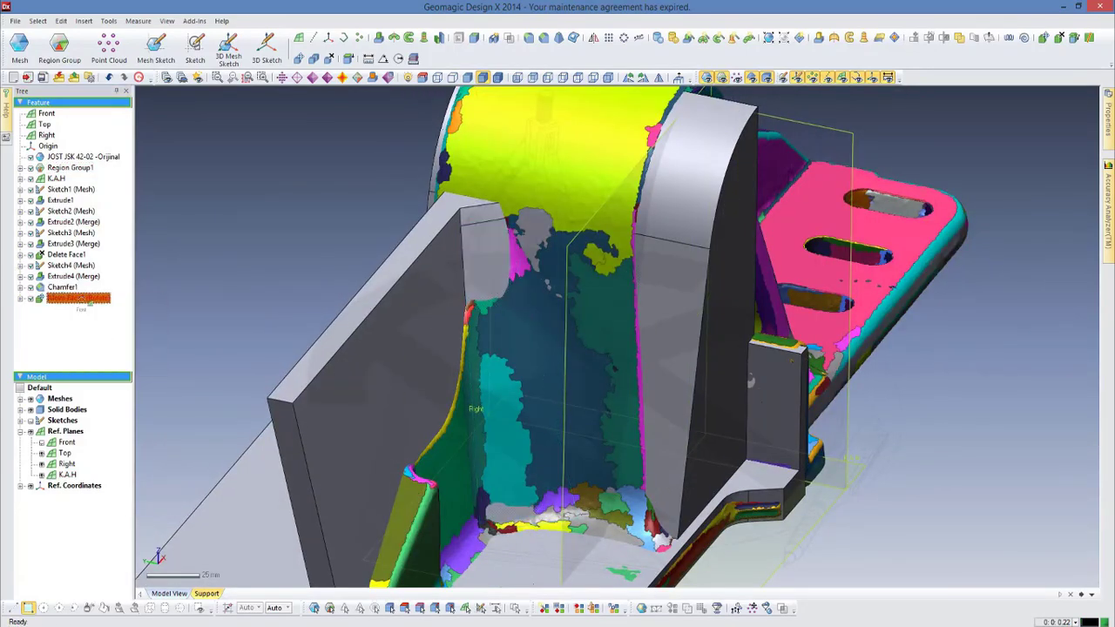
click(258, 101)
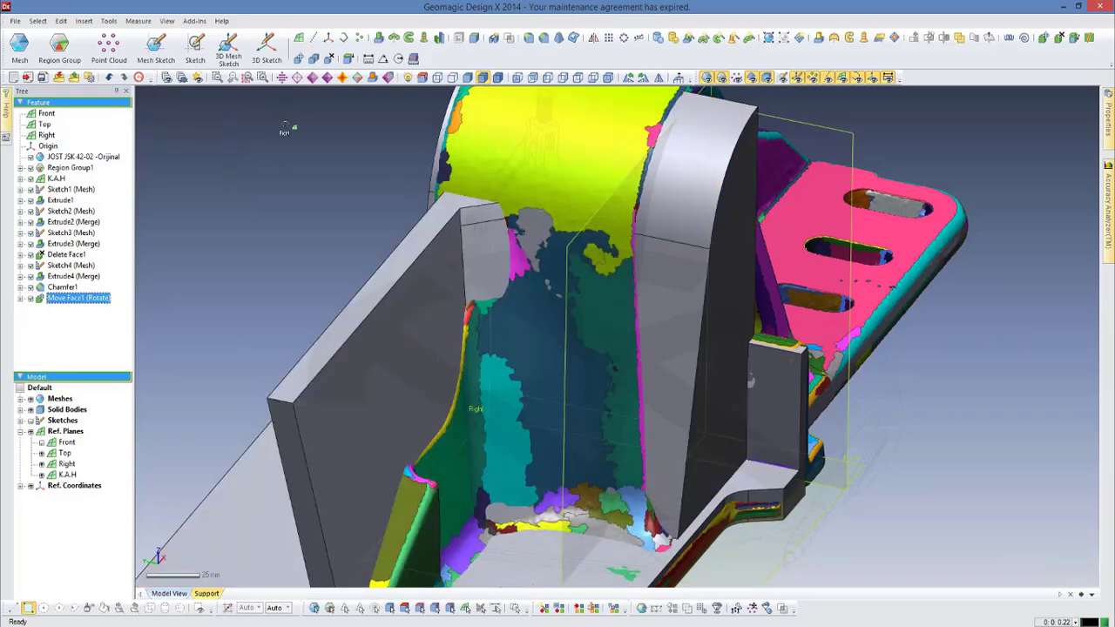
click(200, 607)
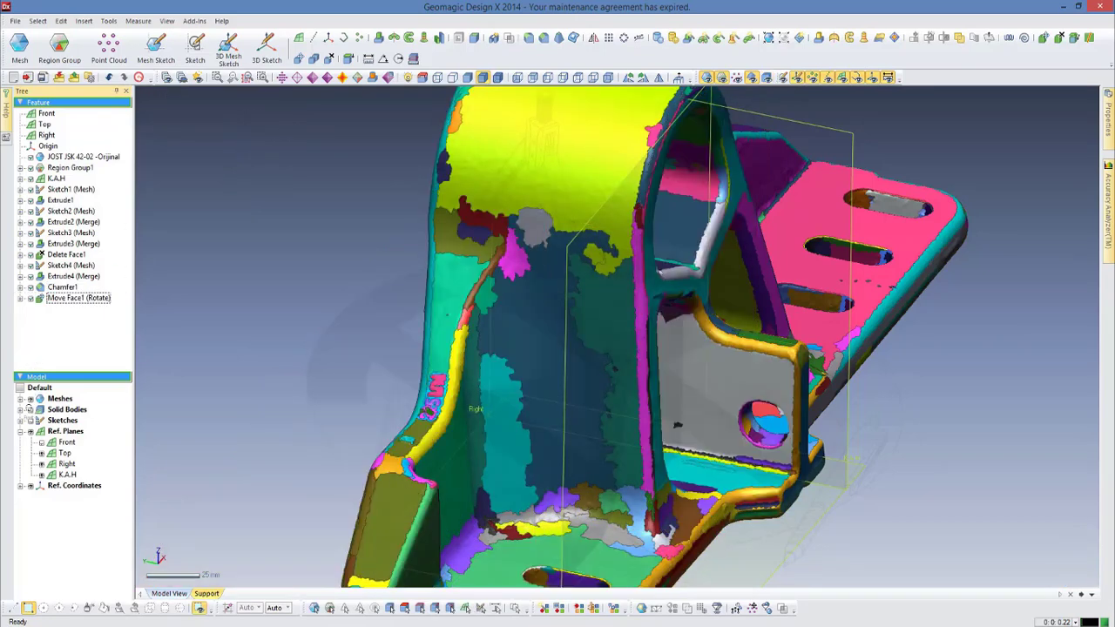
click(199, 608)
click(199, 607)
click(200, 607)
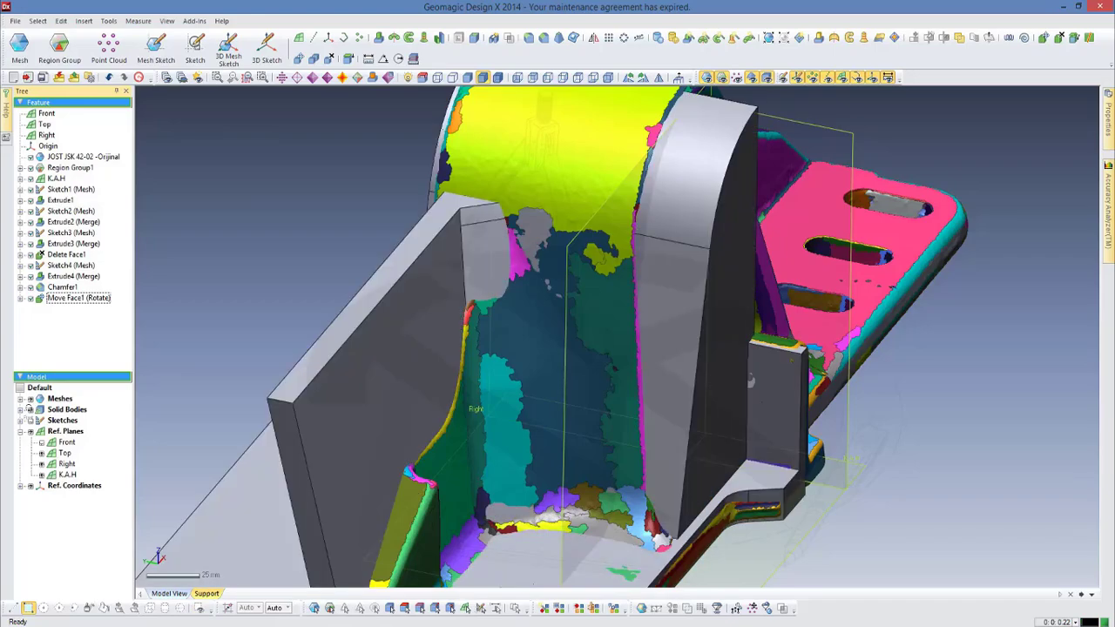
click(199, 607)
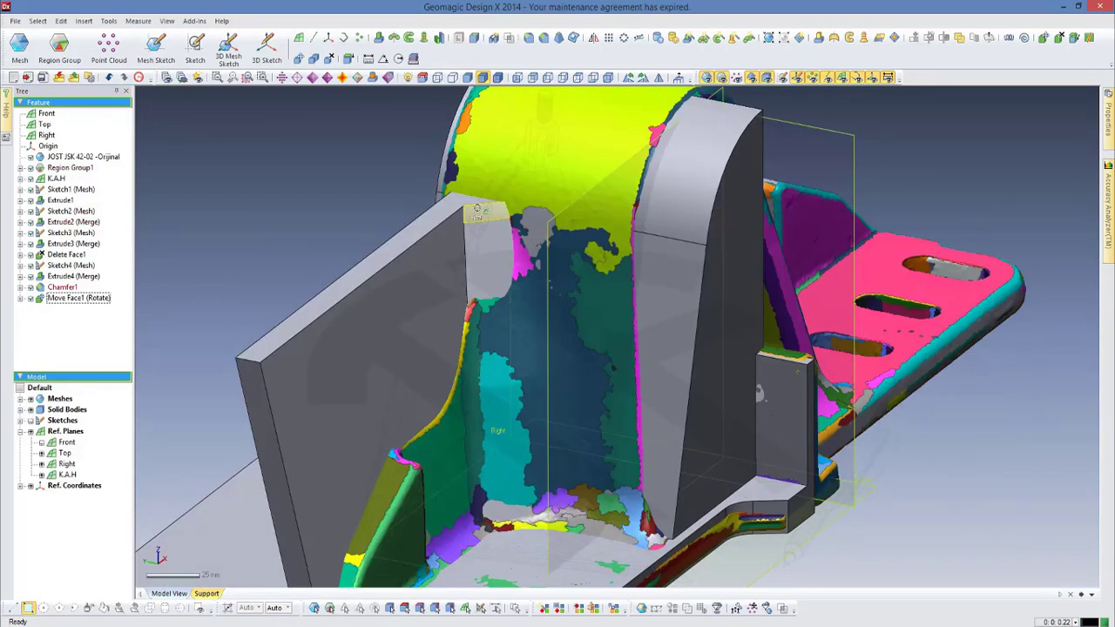
click(476, 211)
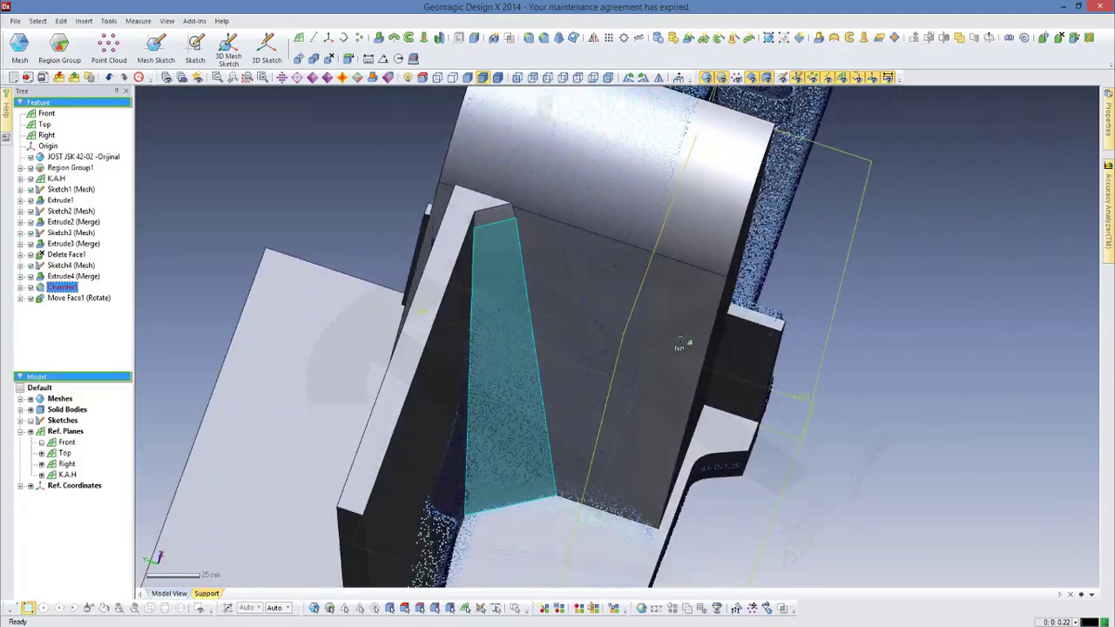
right_drag(471, 272, 608, 317)
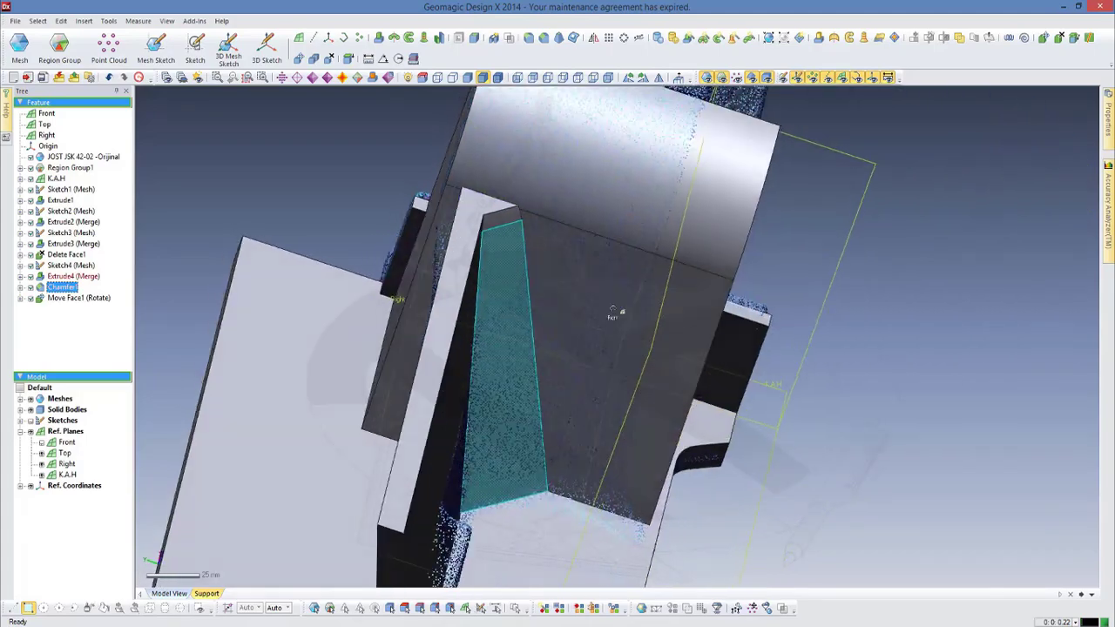
Change Move Face1 (Rotate) to -4° and inspect the rotated face
double_click(76, 298)
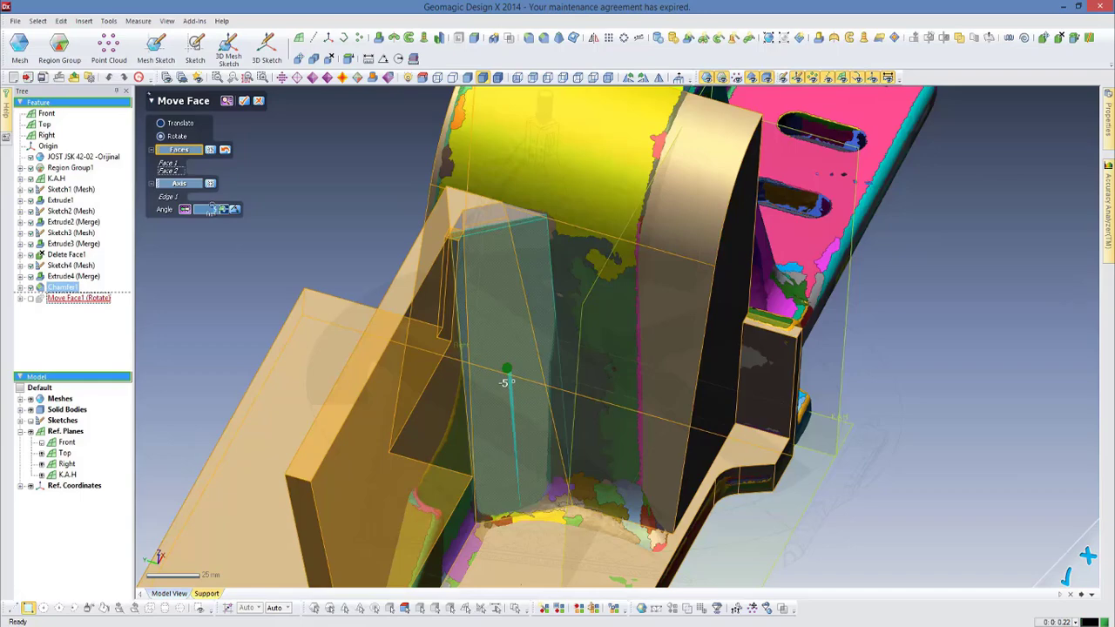
click(212, 207)
text(4)
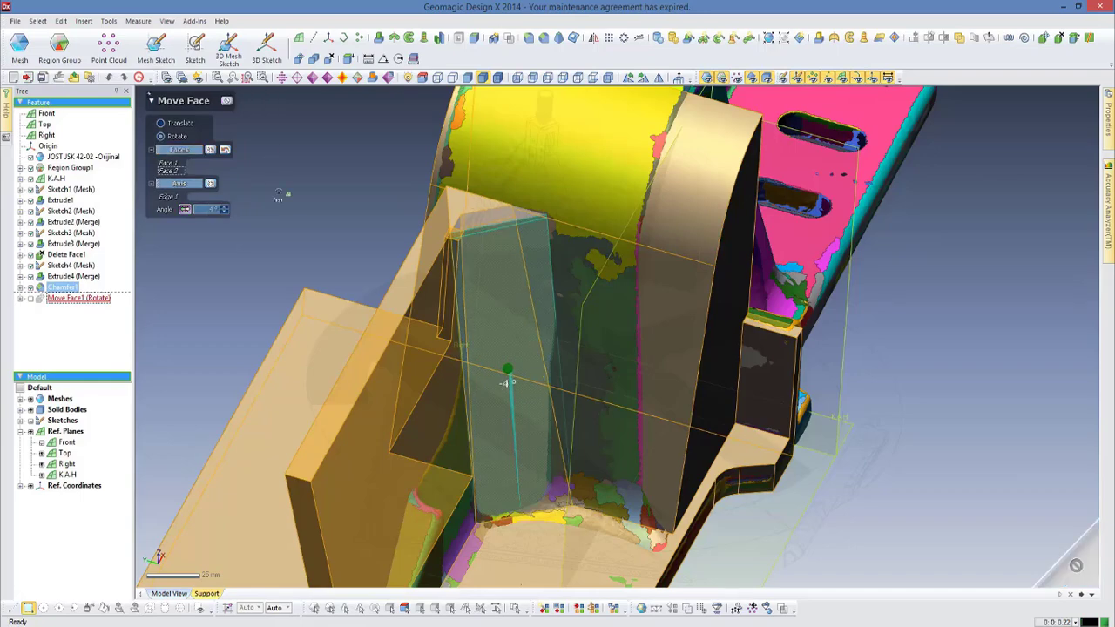
click(244, 101)
mouse_move(353, 275)
right_down()
mouse_move(501, 279)
mouse_move(941, 367)
right_up()
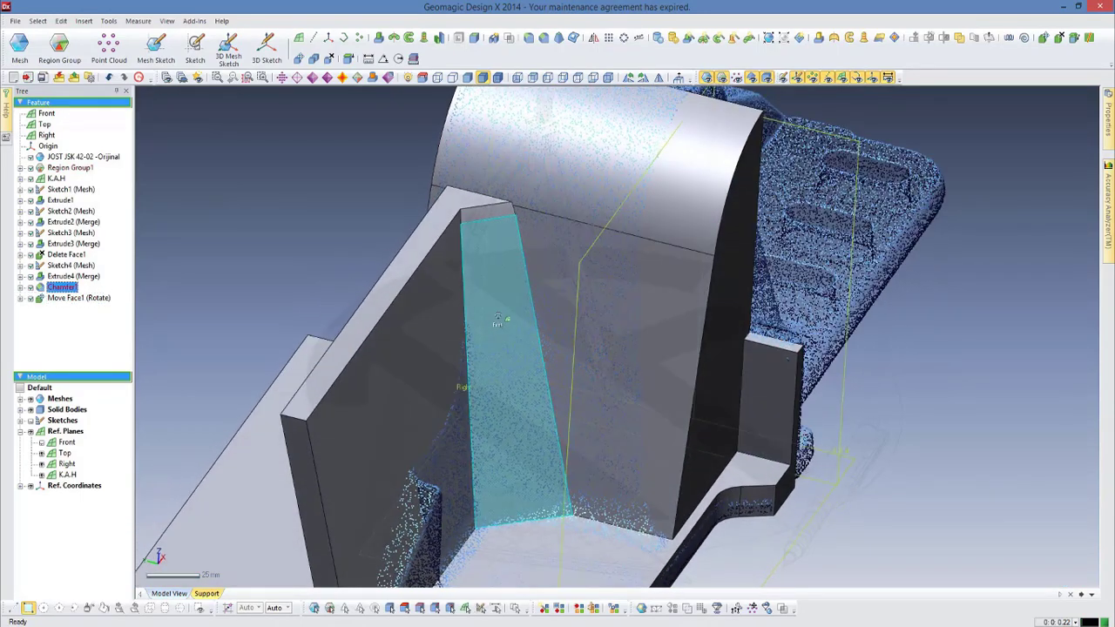
click(1059, 37)
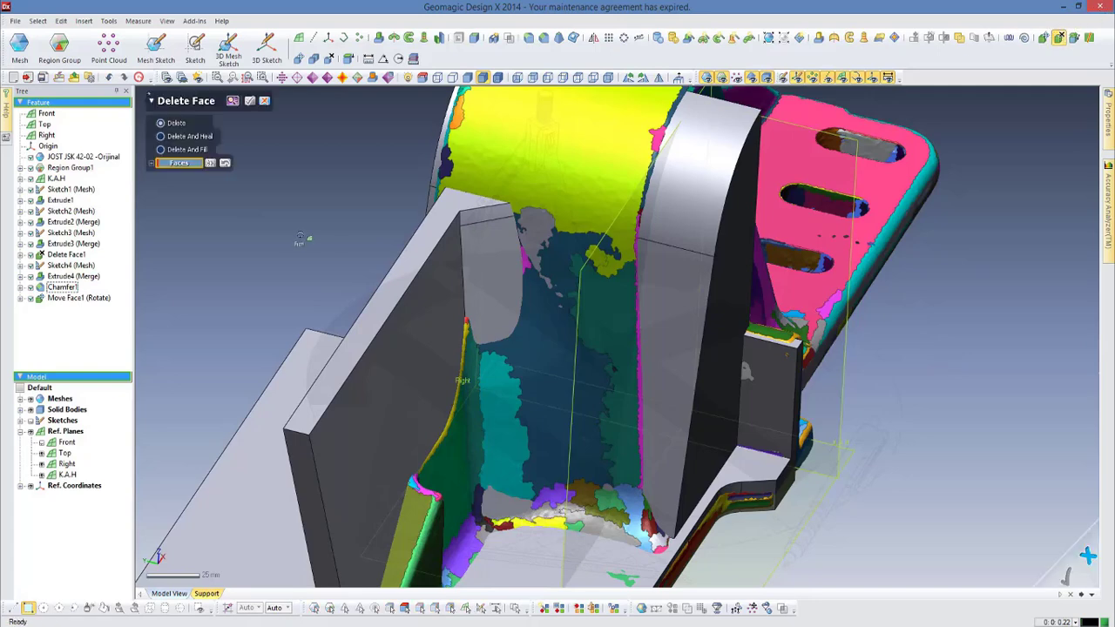
click(265, 101)
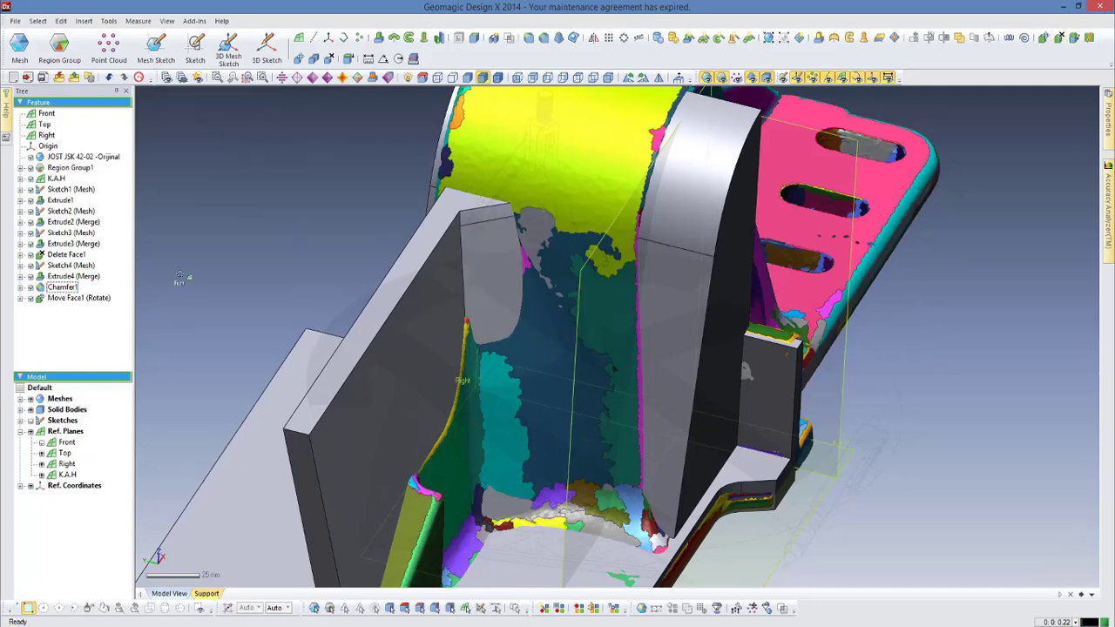
Set Move Face1 (Rotate) back to -5°
right_click(54, 297)
click(95, 297)
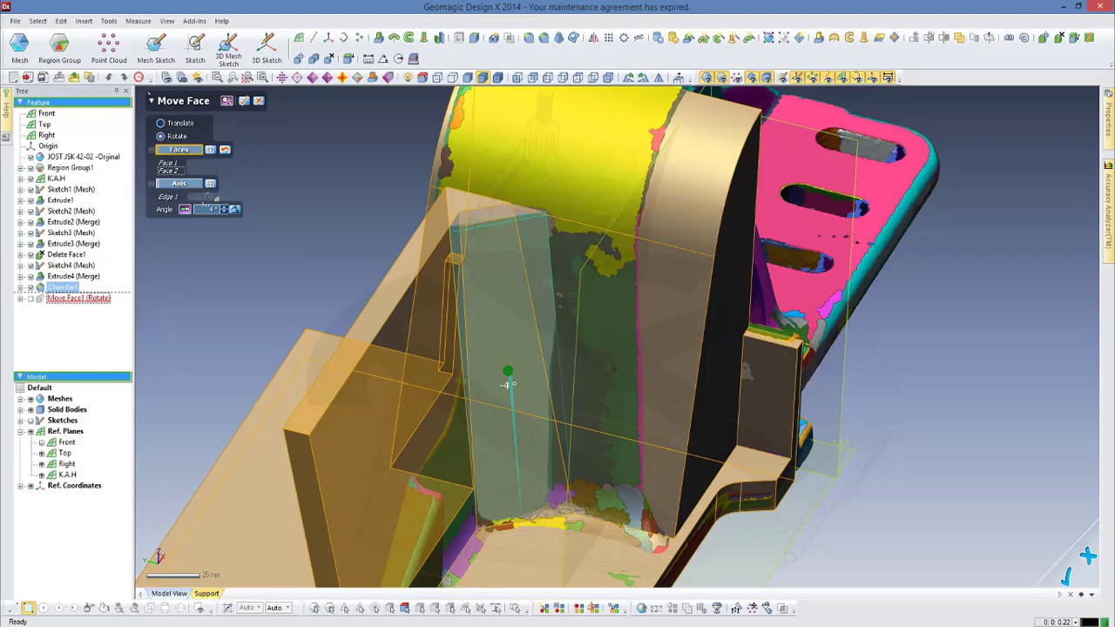
scroll(216, 212, down, 1)
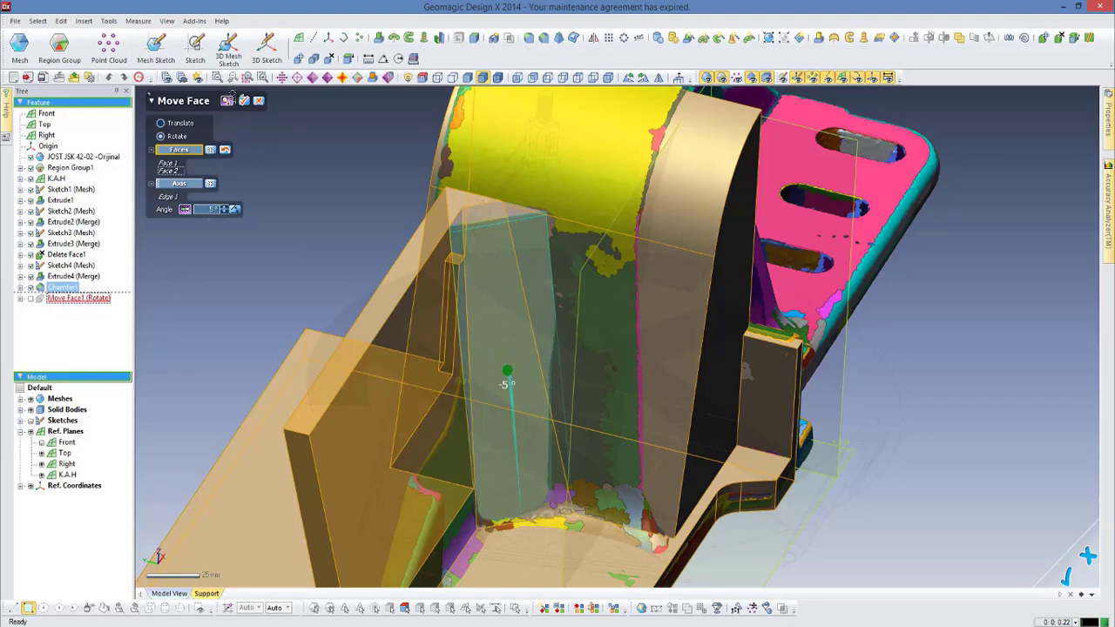
click(244, 101)
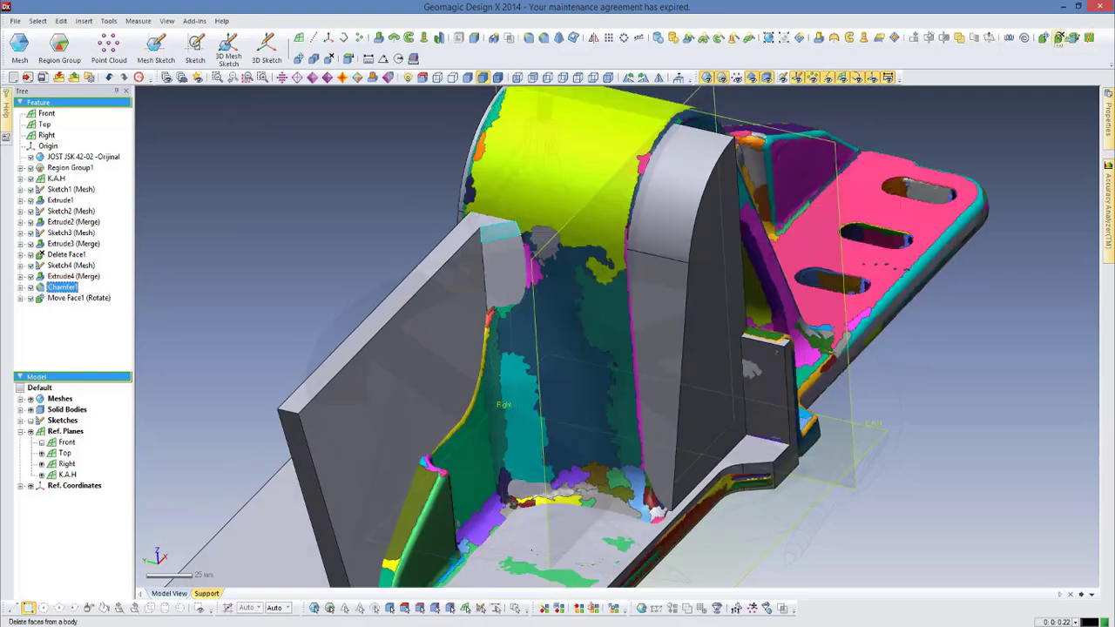
click(1061, 38)
Delete the leftover face with Delete And Heal, check the healed wall, and select the Top plane
click(193, 136)
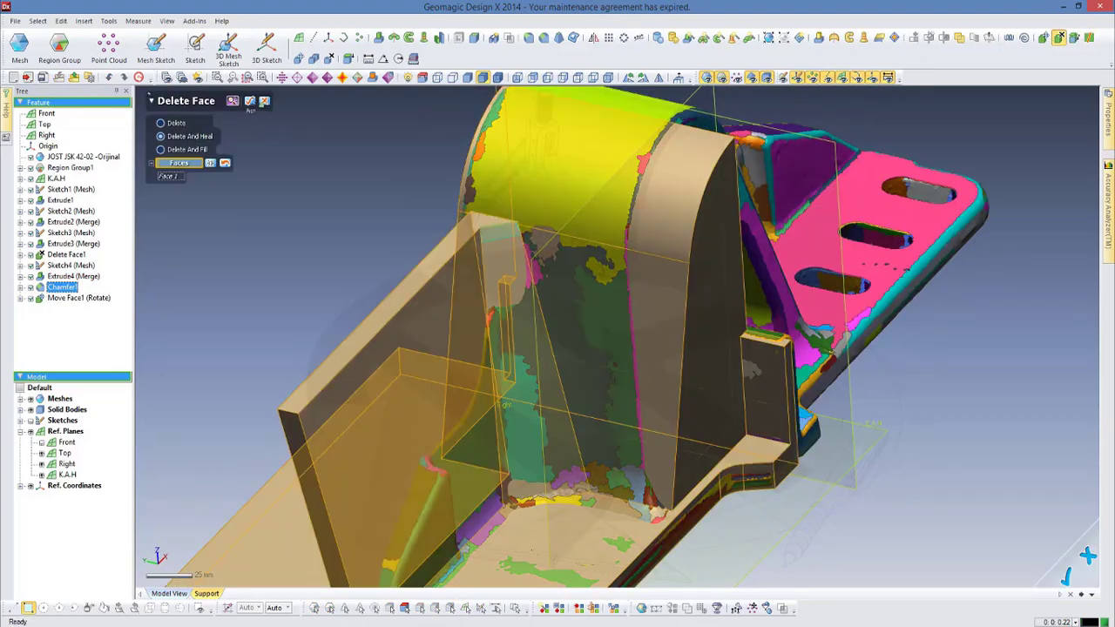
click(249, 101)
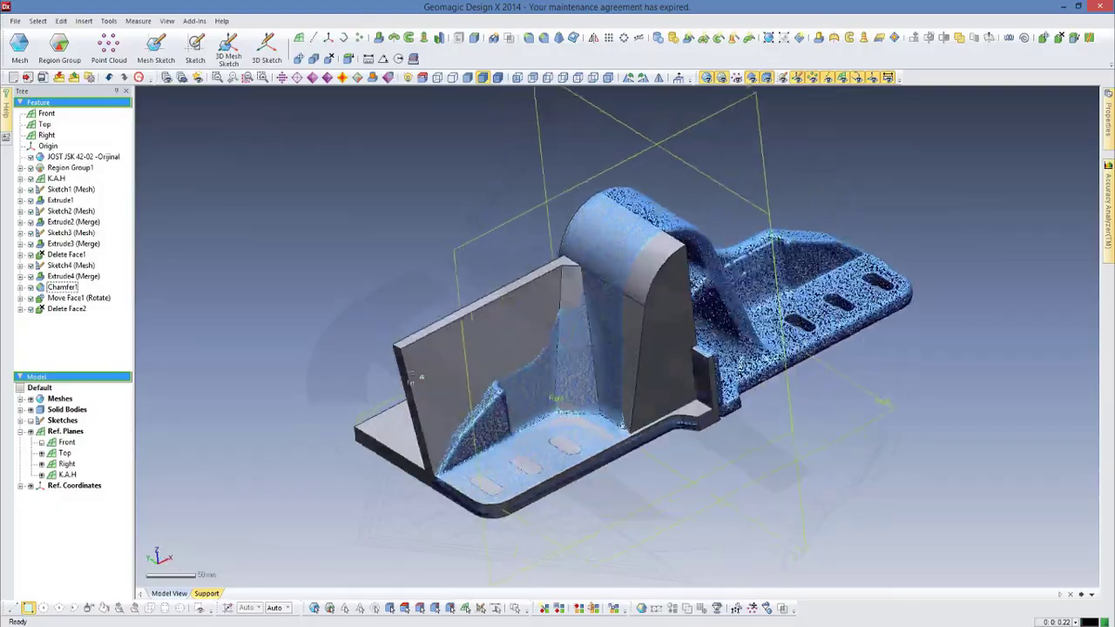
right_drag(421, 376, 526, 300)
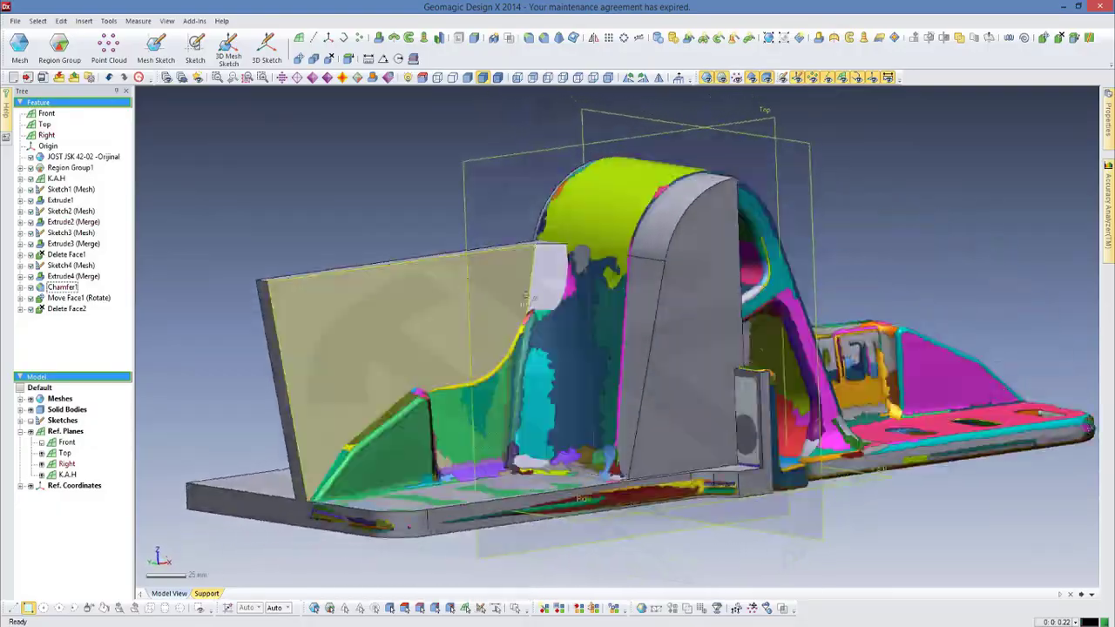
mouse_move(525, 299)
right_down()
mouse_move(511, 425)
mouse_move(623, 303)
mouse_move(654, 449)
mouse_move(698, 320)
mouse_move(643, 418)
mouse_move(572, 297)
mouse_move(754, 381)
mouse_move(442, 344)
mouse_move(452, 333)
mouse_move(648, 322)
mouse_move(452, 343)
mouse_move(488, 326)
right_up()
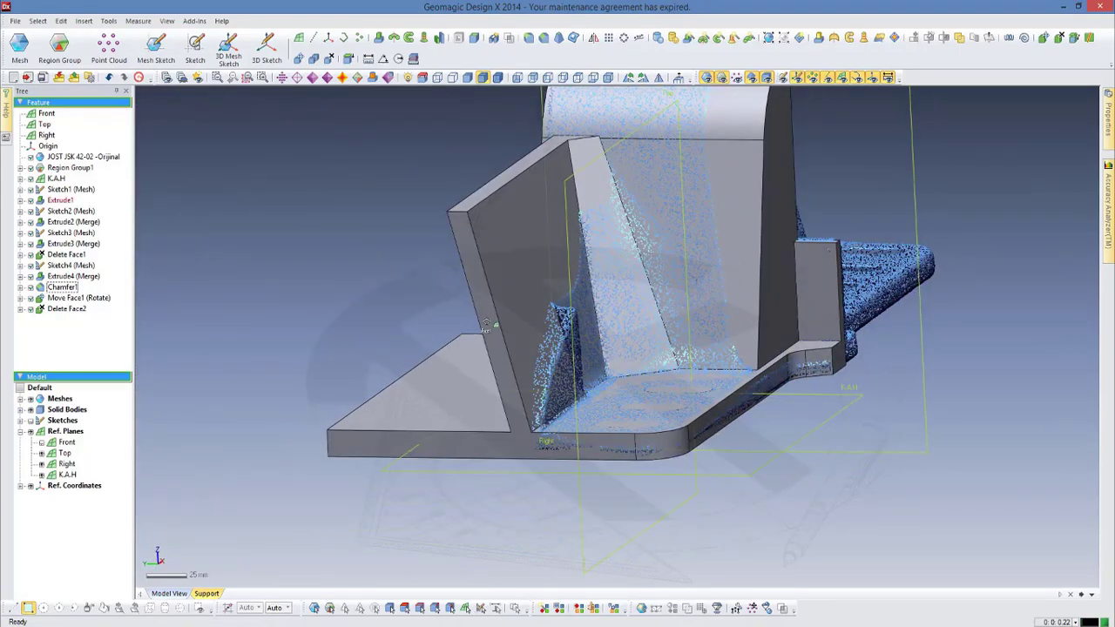
click(43, 125)
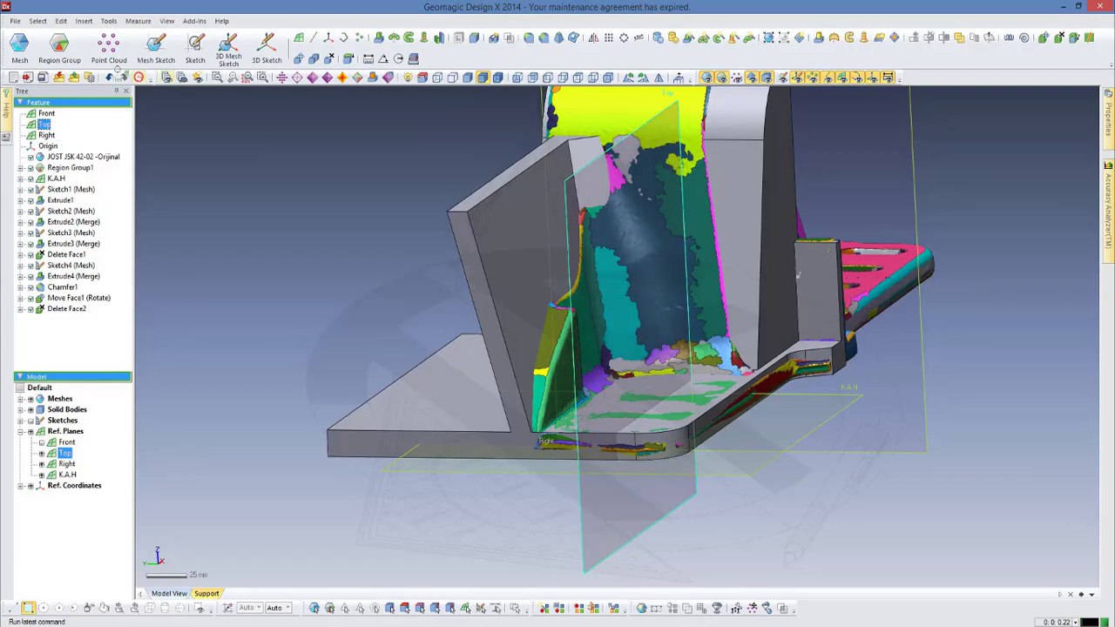
Create a planar mesh sketch on the Top plane at 0 mm offset, with the section outline in view
click(155, 43)
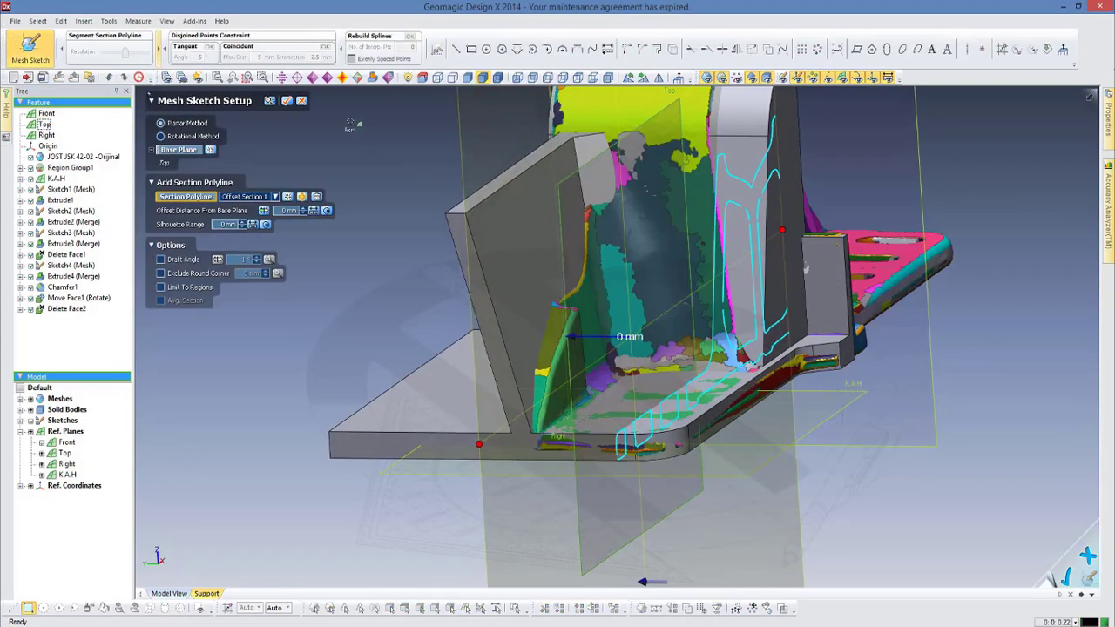
click(287, 100)
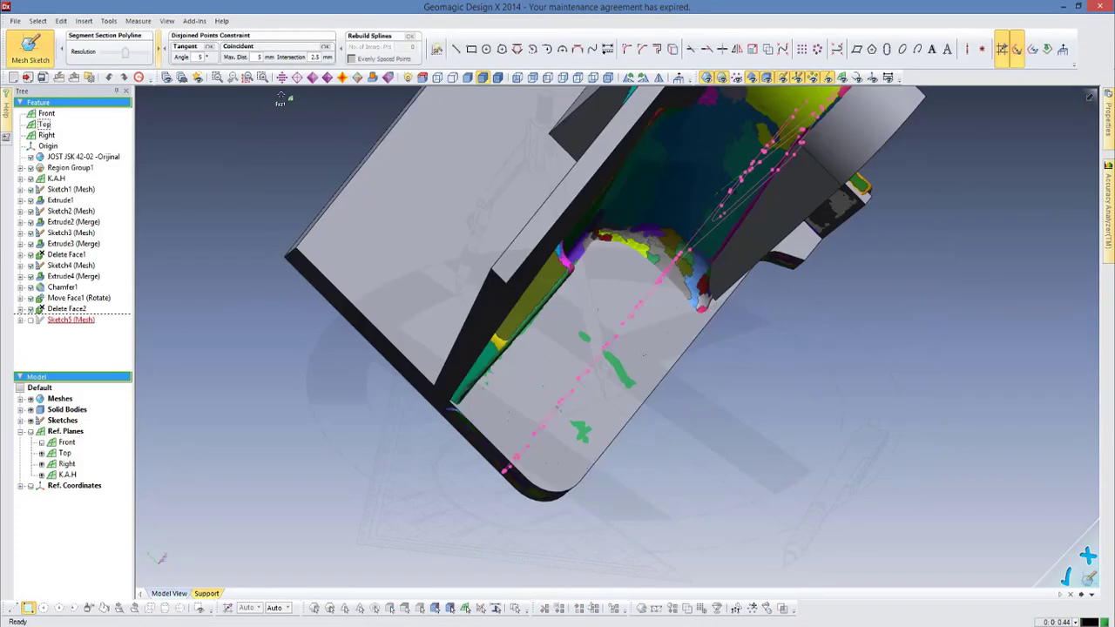
scroll(568, 273, up, 2)
scroll(571, 287, down, 2)
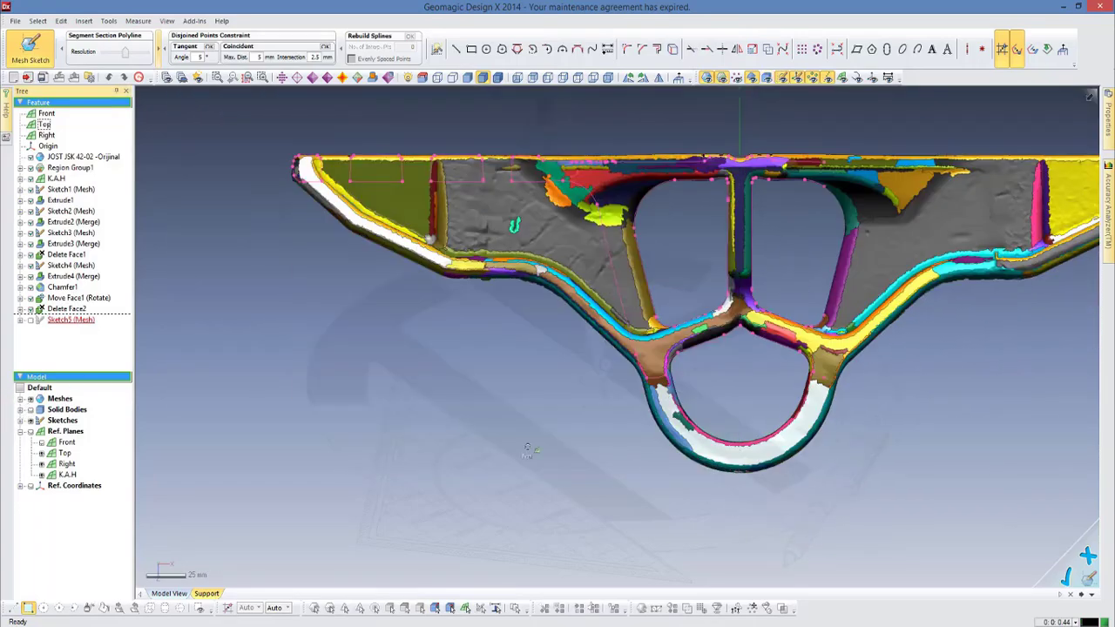
scroll(523, 449, up, 2)
middle_drag(521, 447, 639, 521)
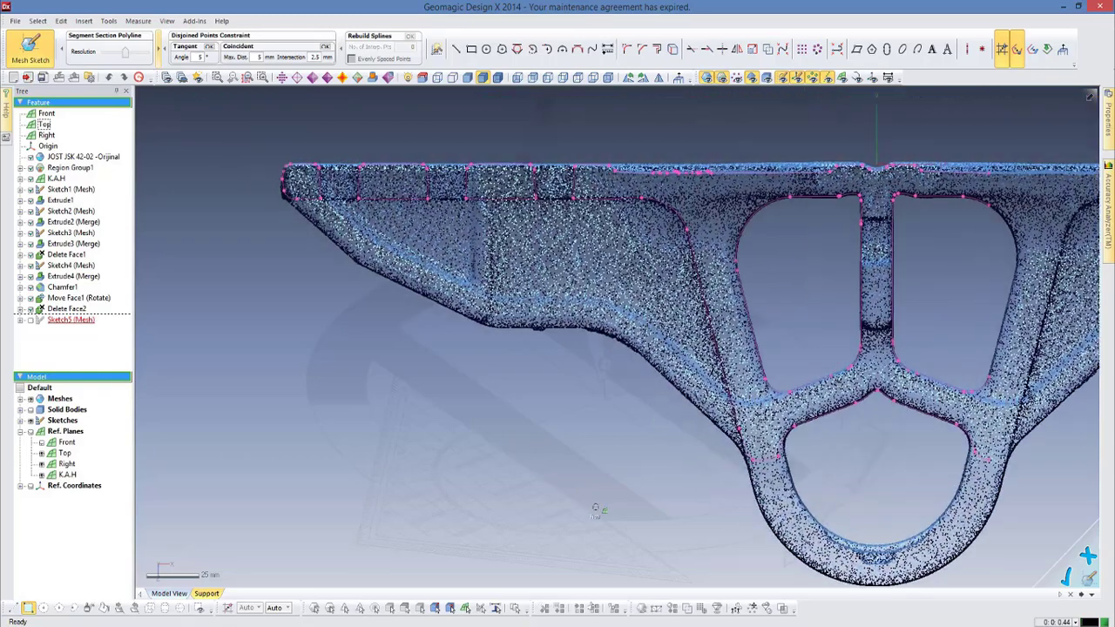
Draw lines along the sloped and lower edges, then shift the lower endpoint to fit the section
click(454, 48)
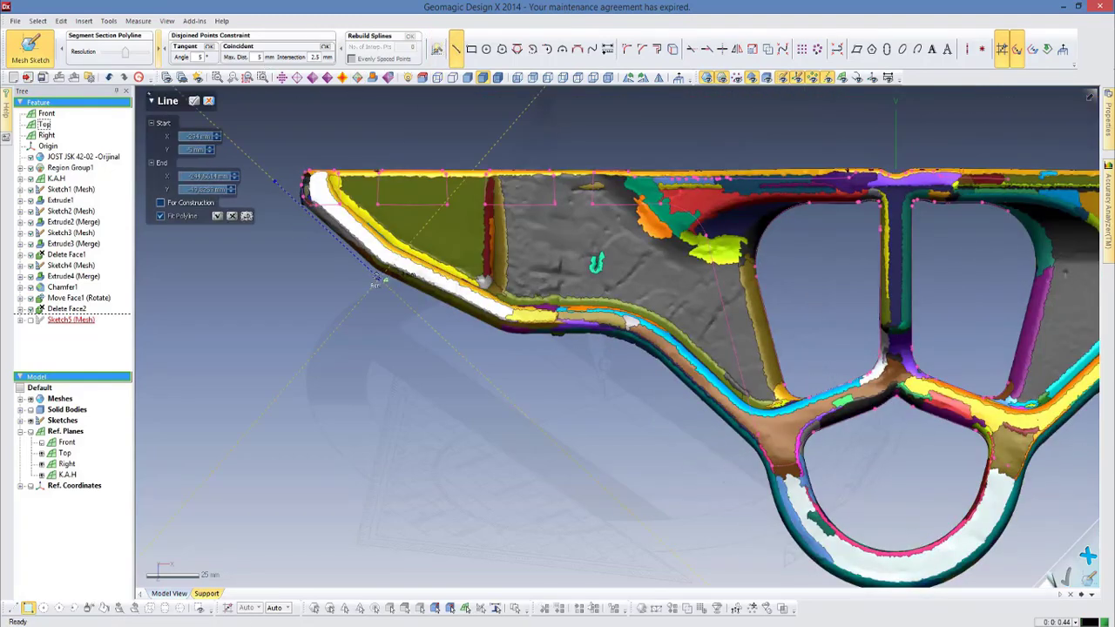
click(378, 279)
click(495, 330)
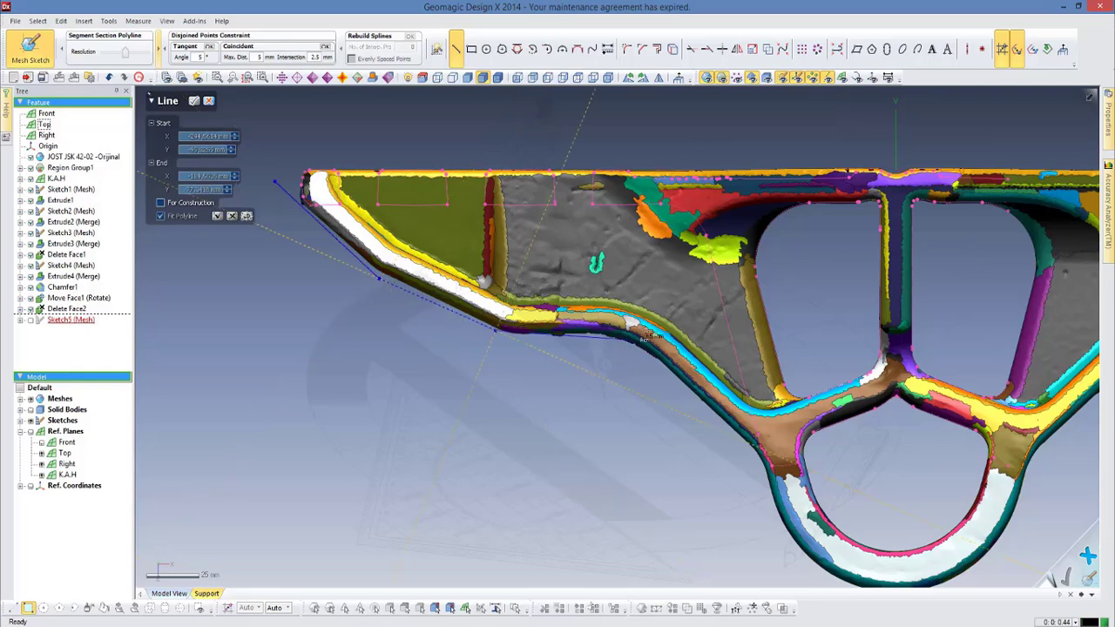
click(646, 331)
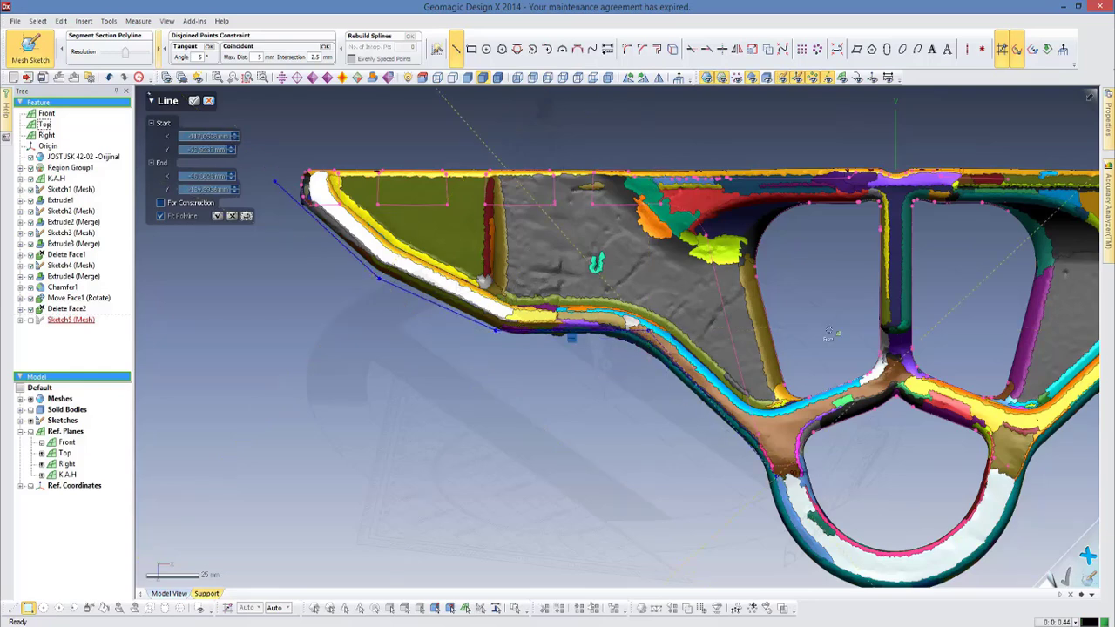
key(Escape)
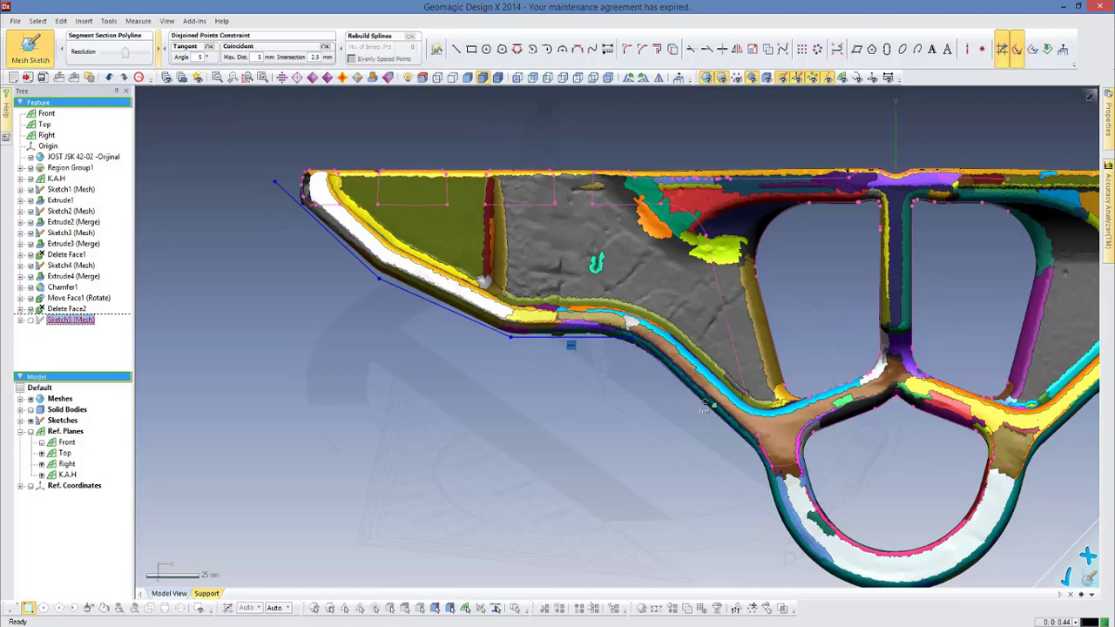
drag(640, 349, 627, 335)
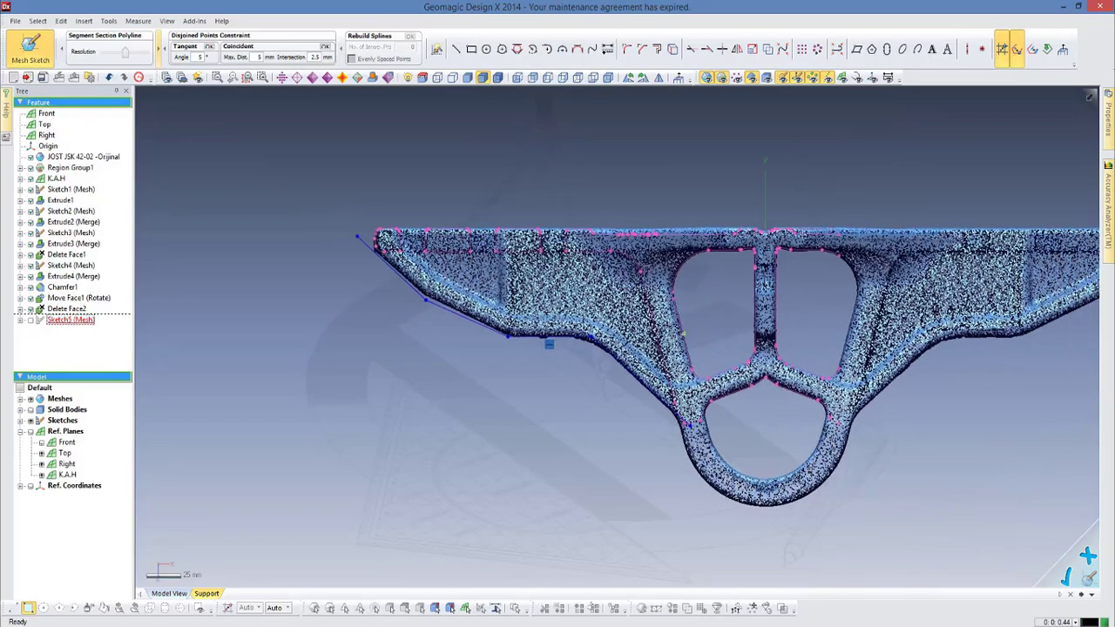
middle_drag(627, 335, 436, 300)
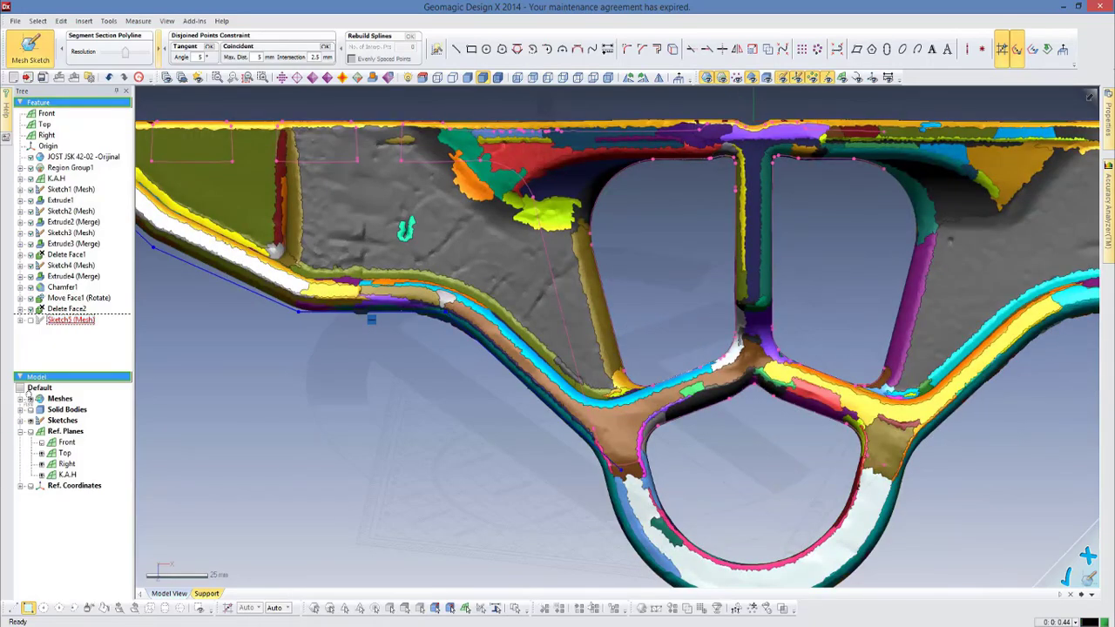
Check the line fit by cycling mesh display modes: uniform shading, points, region groups, and polygon edges
click(309, 78)
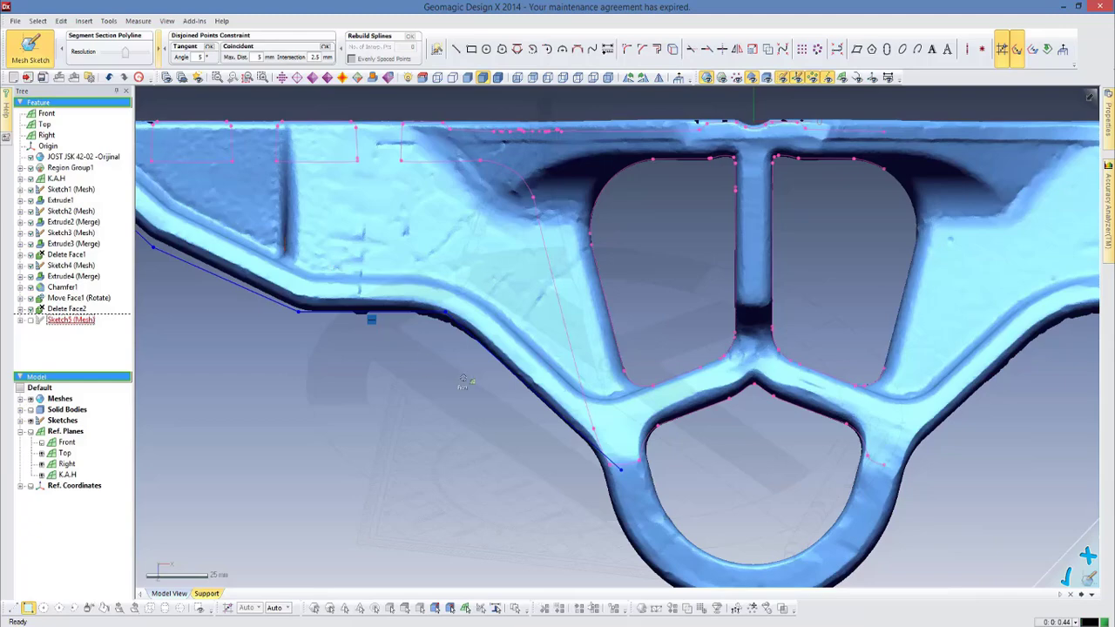
scroll(463, 381, down, 2)
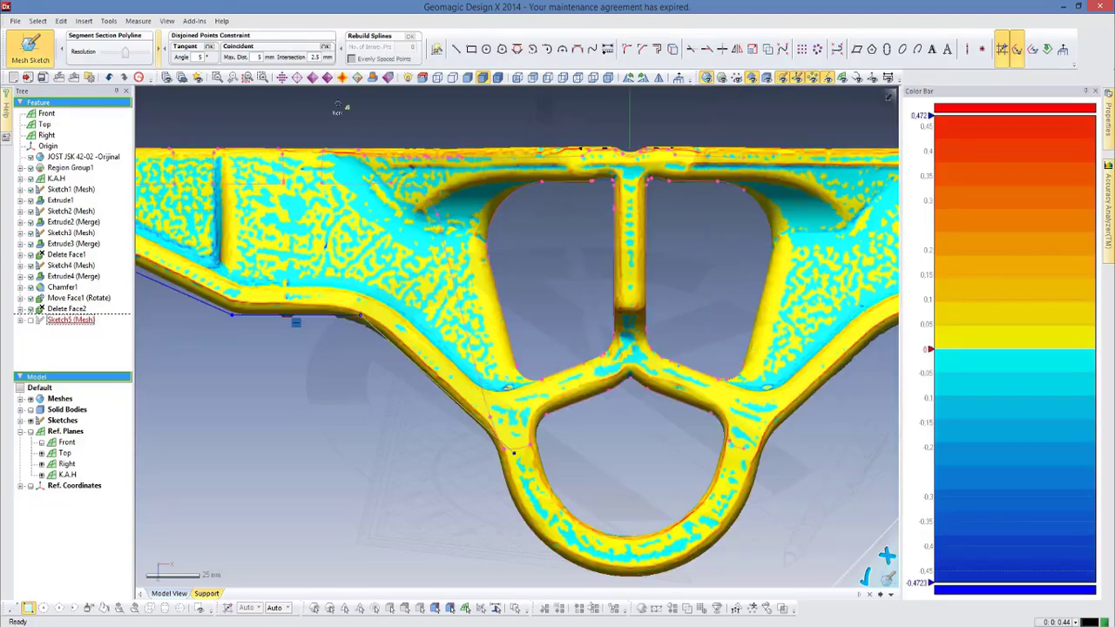
click(281, 77)
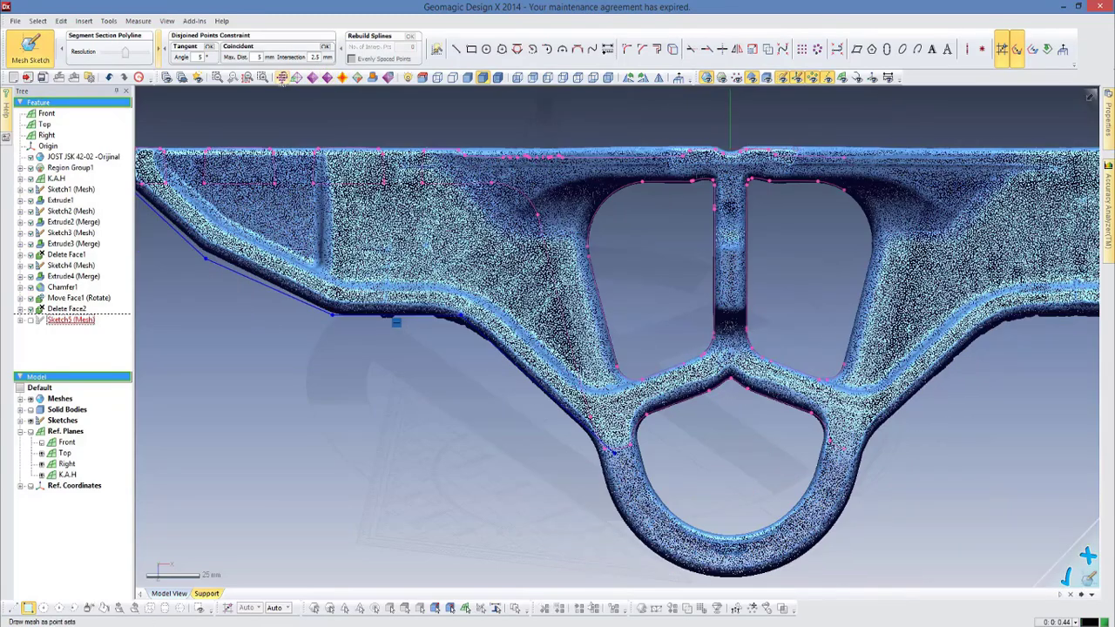
click(357, 78)
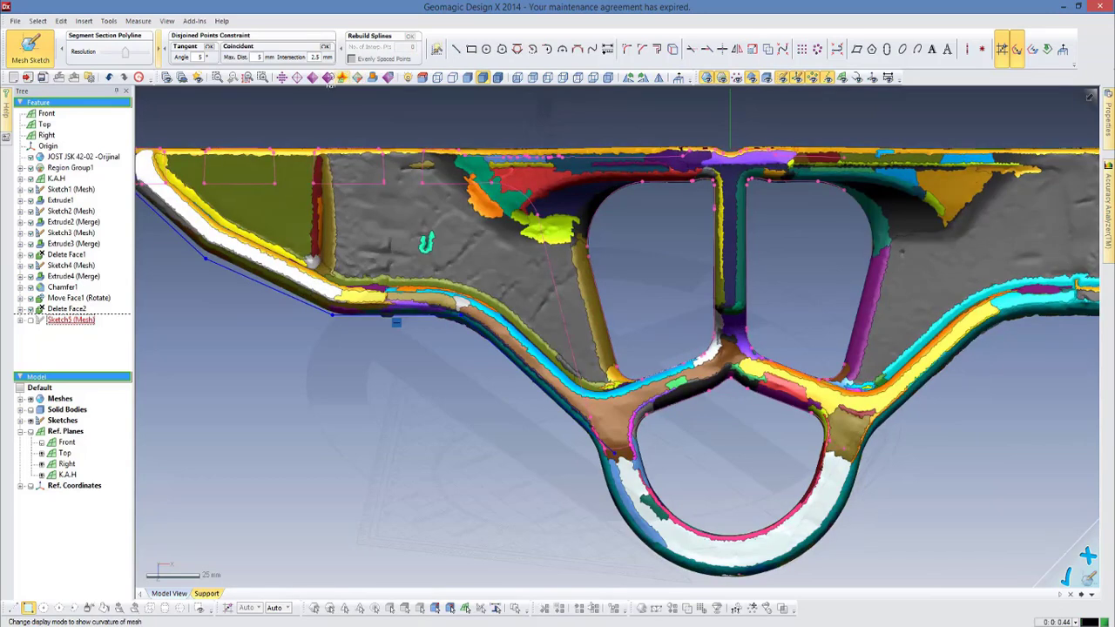
click(327, 78)
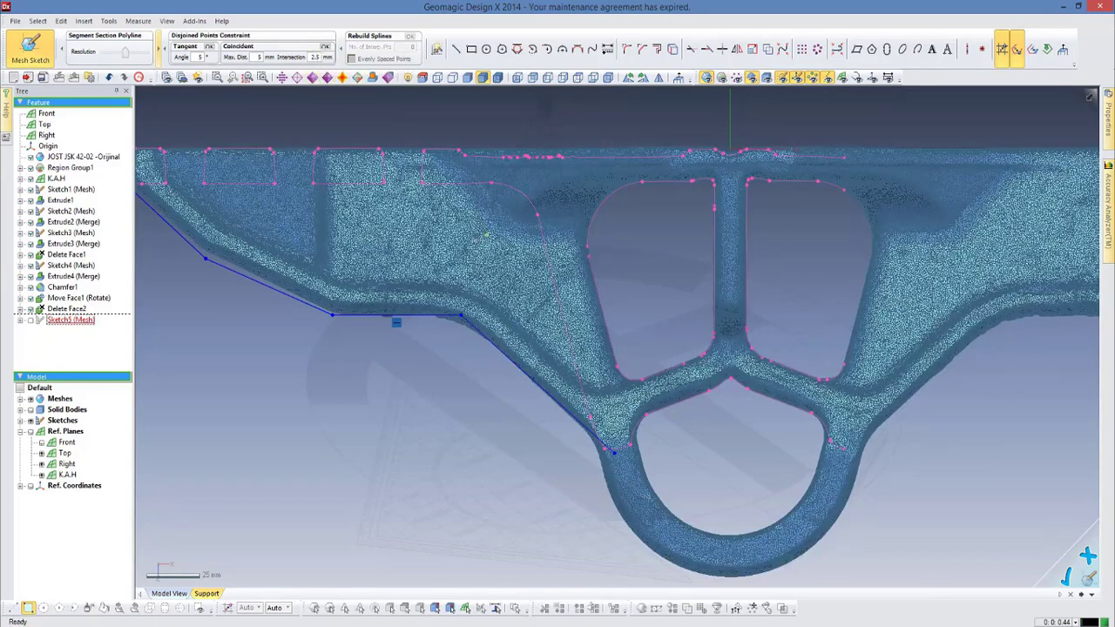
scroll(660, 266, down, 2)
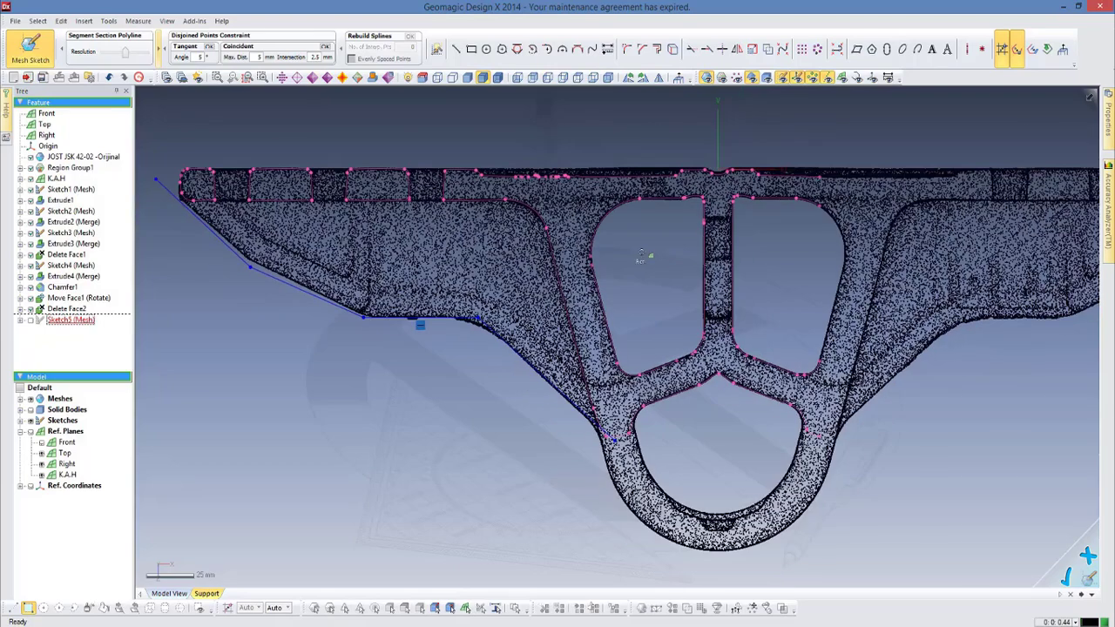
Dimension the slanted line's angle to the centre line, entered as 50° and re-angled to 48° along the mesh
click(607, 49)
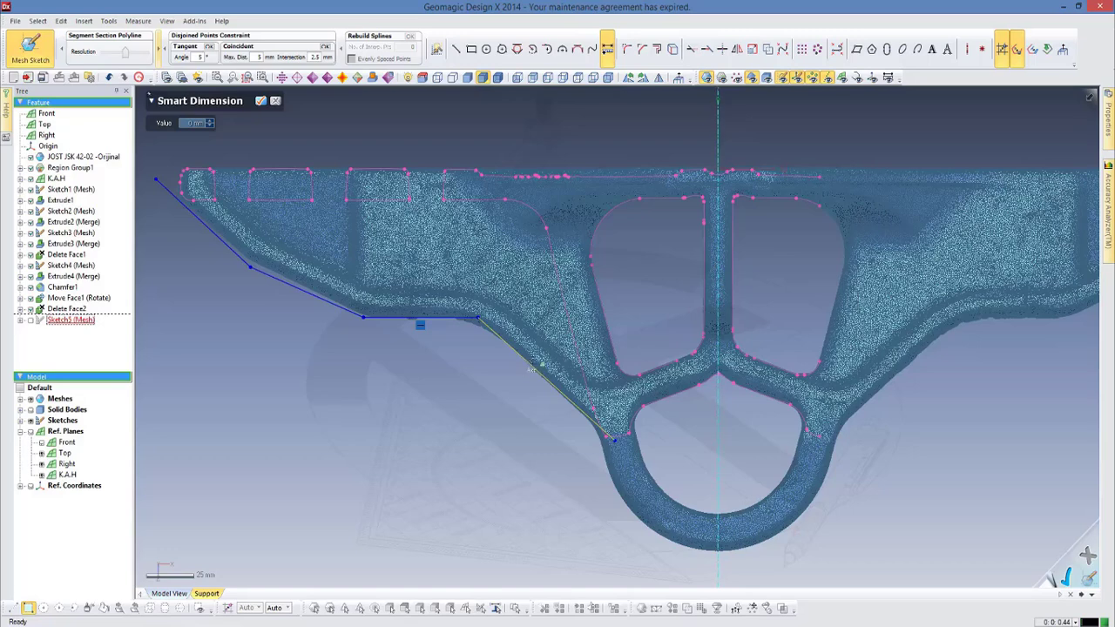
click(532, 369)
click(634, 287)
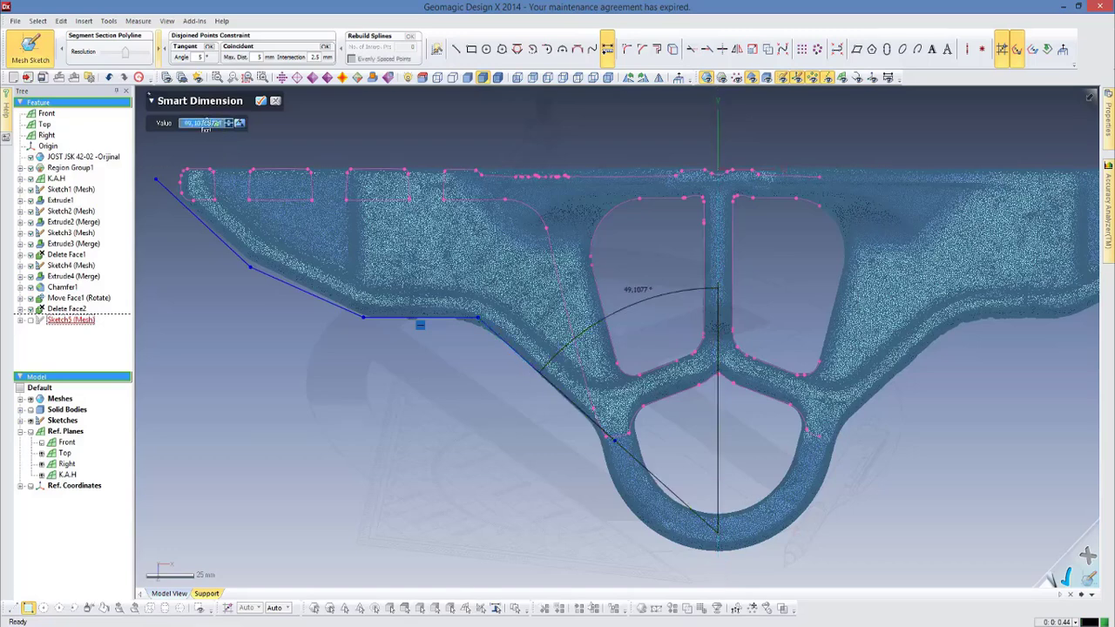
text(50)
key(Return)
scroll(532, 401, up, 1)
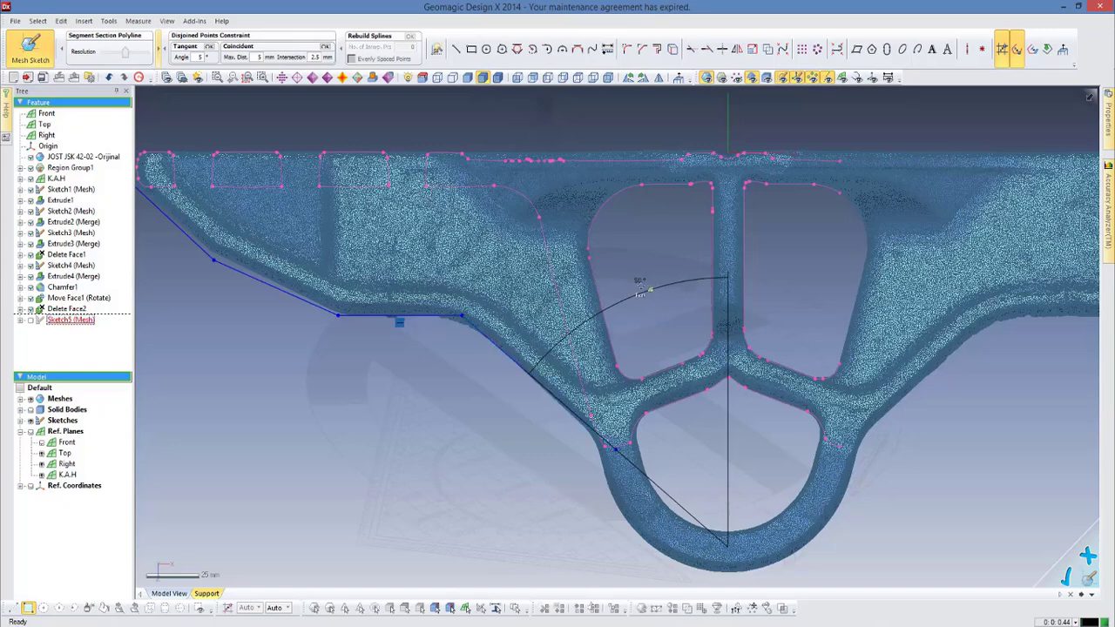
drag(644, 280, 640, 298)
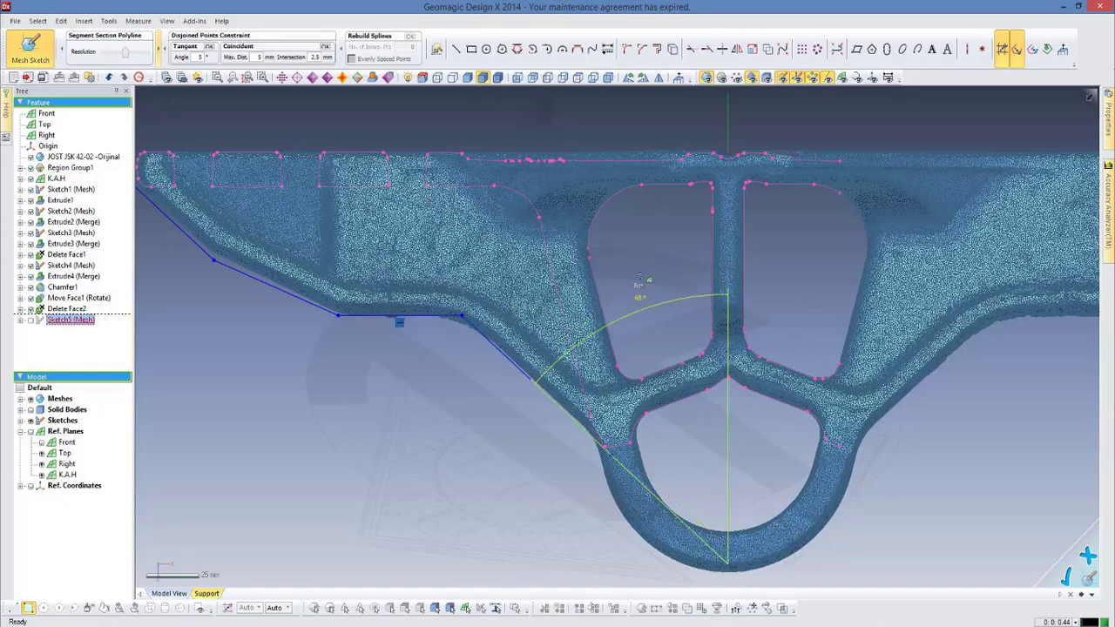
drag(511, 357, 510, 359)
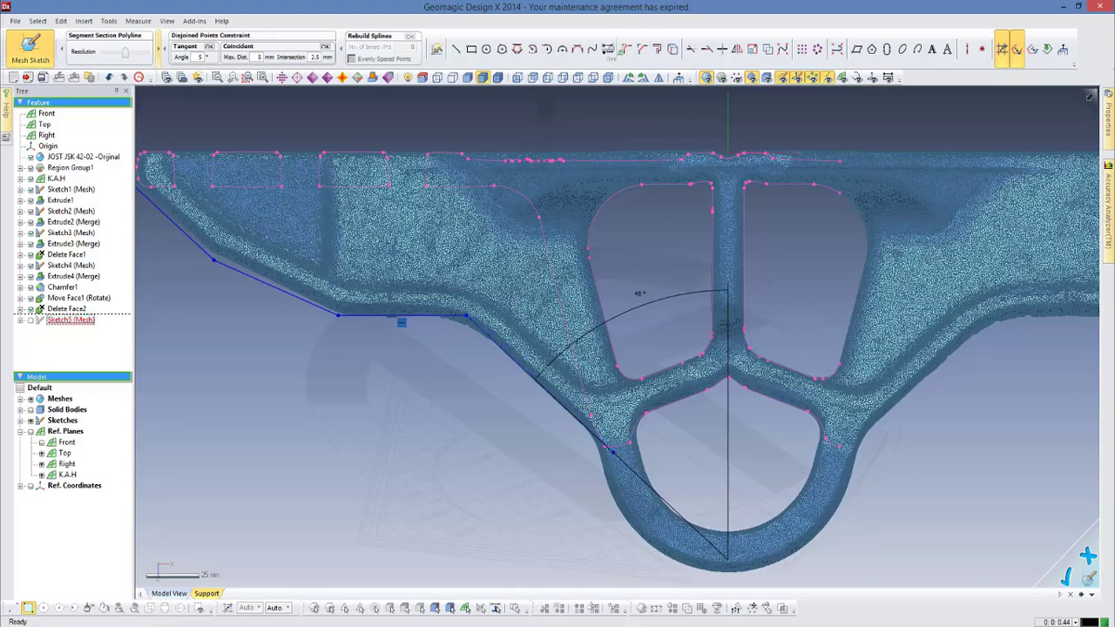
Add a vertical dimension for the flat line's height below the top edge
key(d)
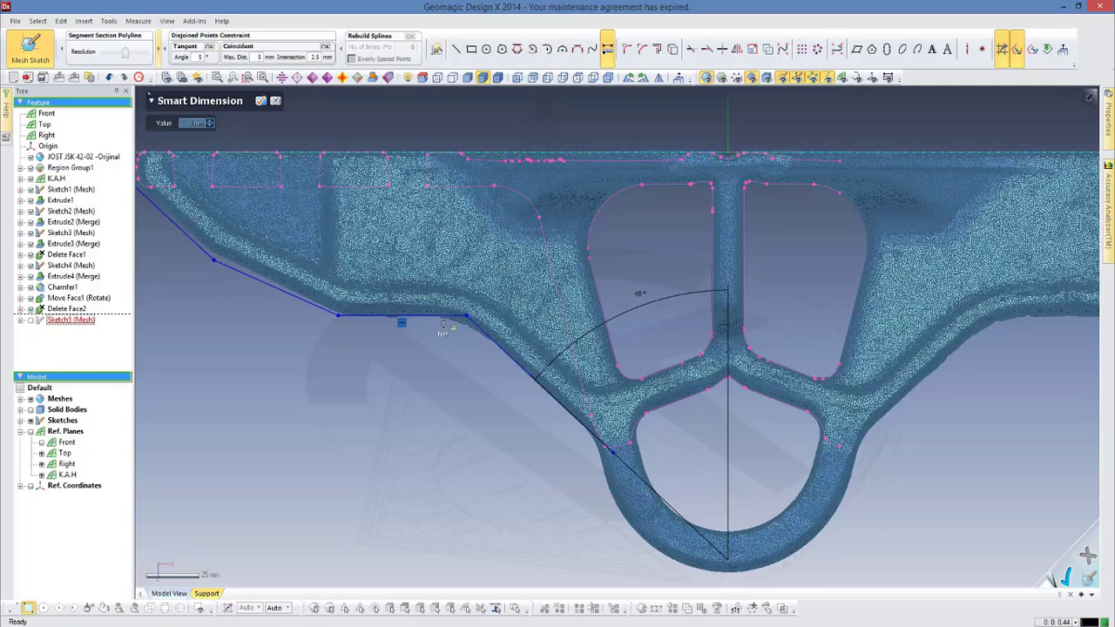
click(465, 259)
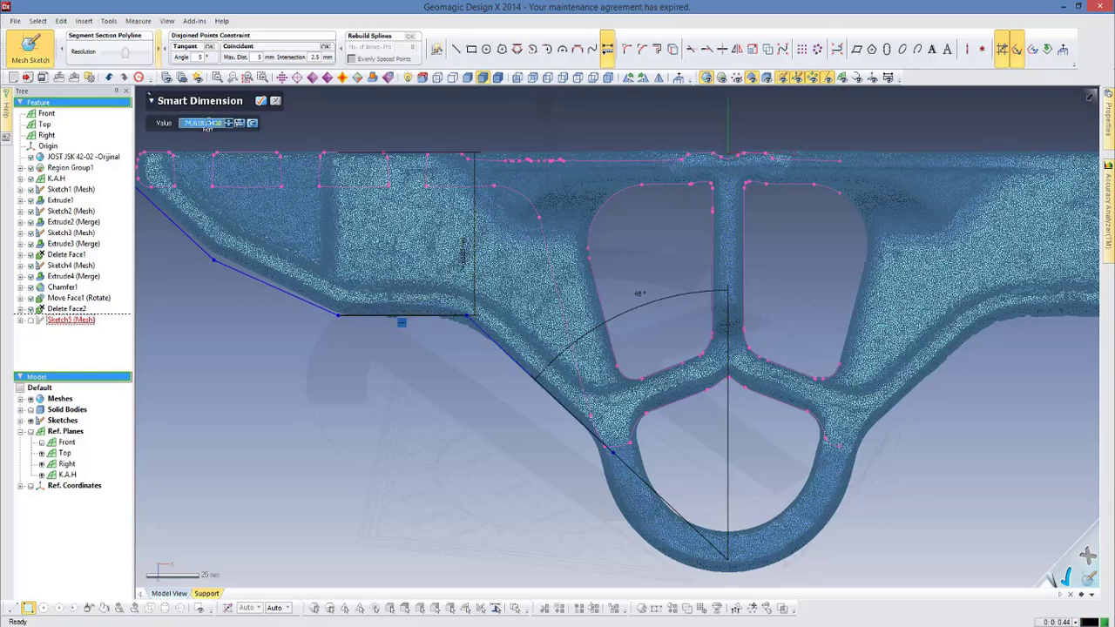
key(Escape)
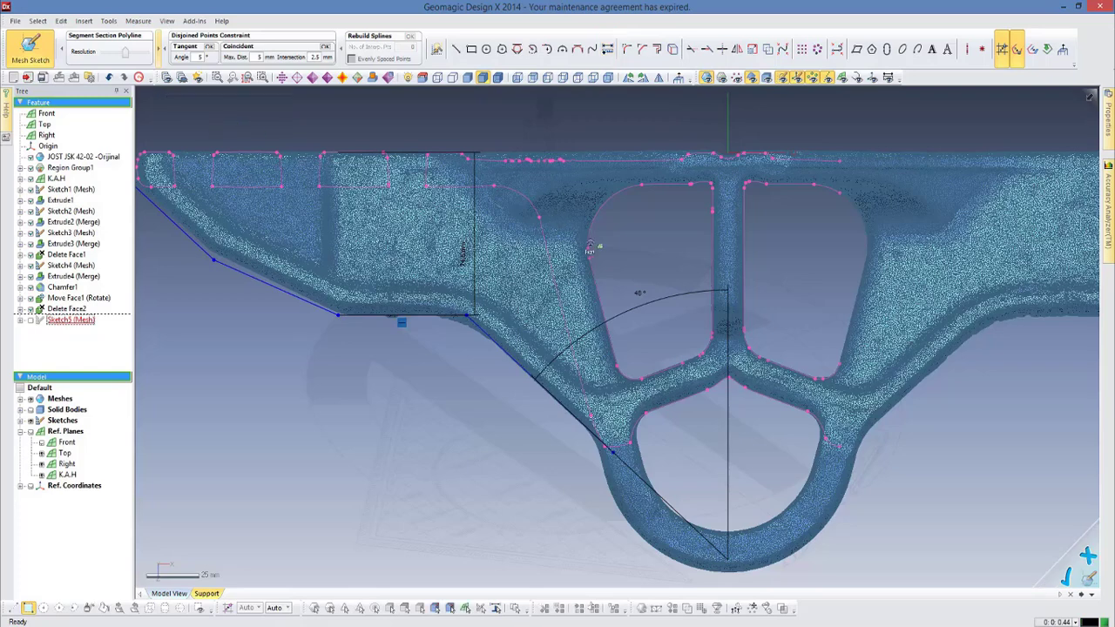
click(627, 48)
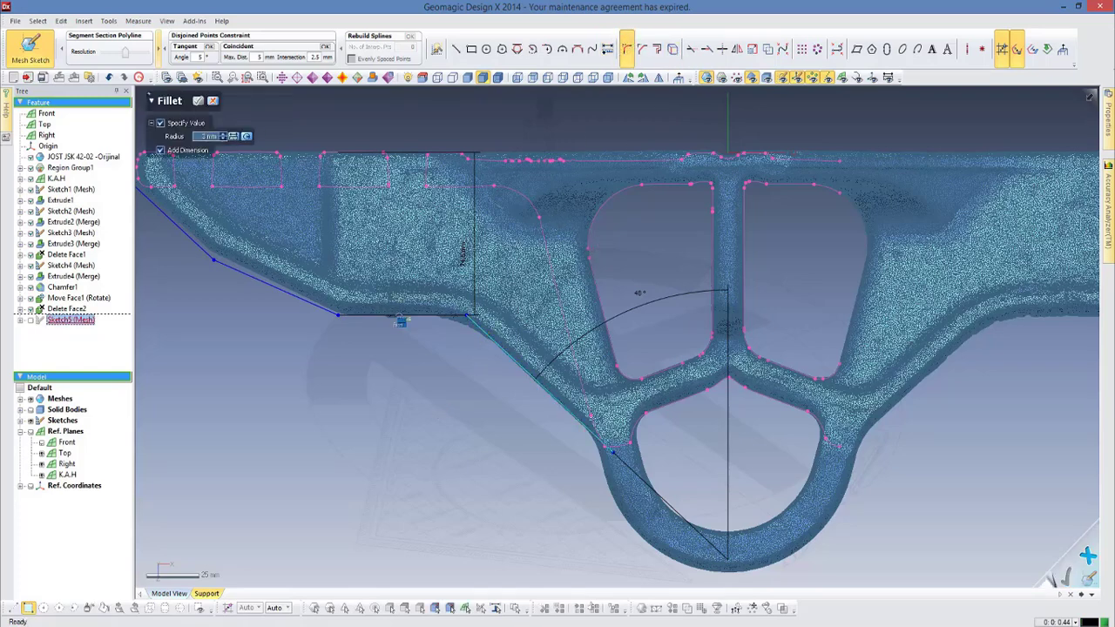
Fillet the corner between the flat and slanted lines with a 60 mm radius
click(455, 315)
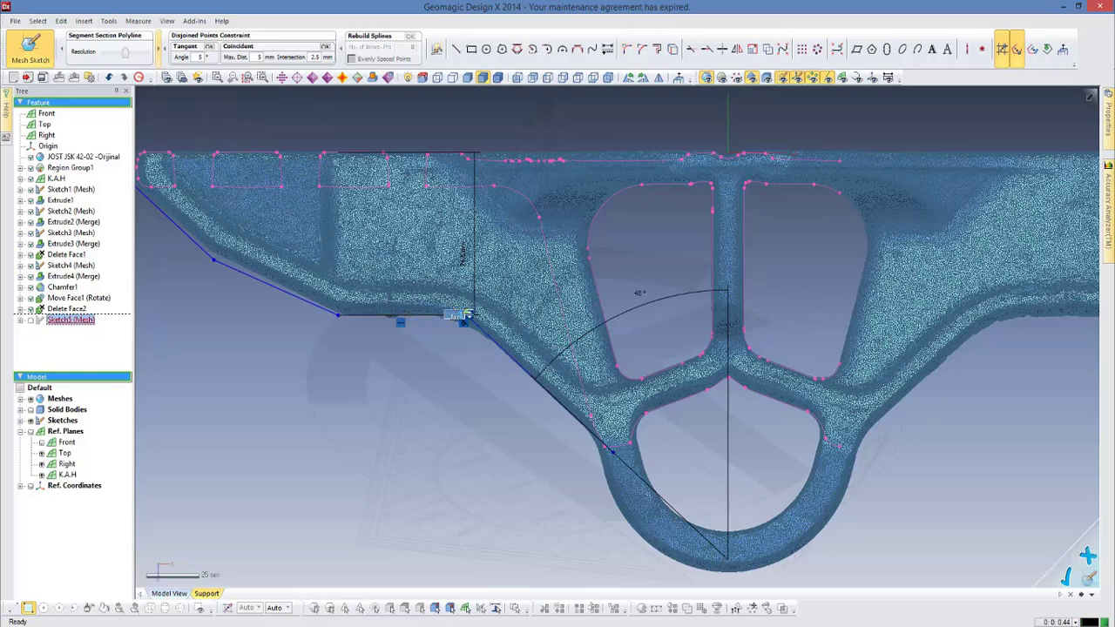
drag(466, 316, 427, 424)
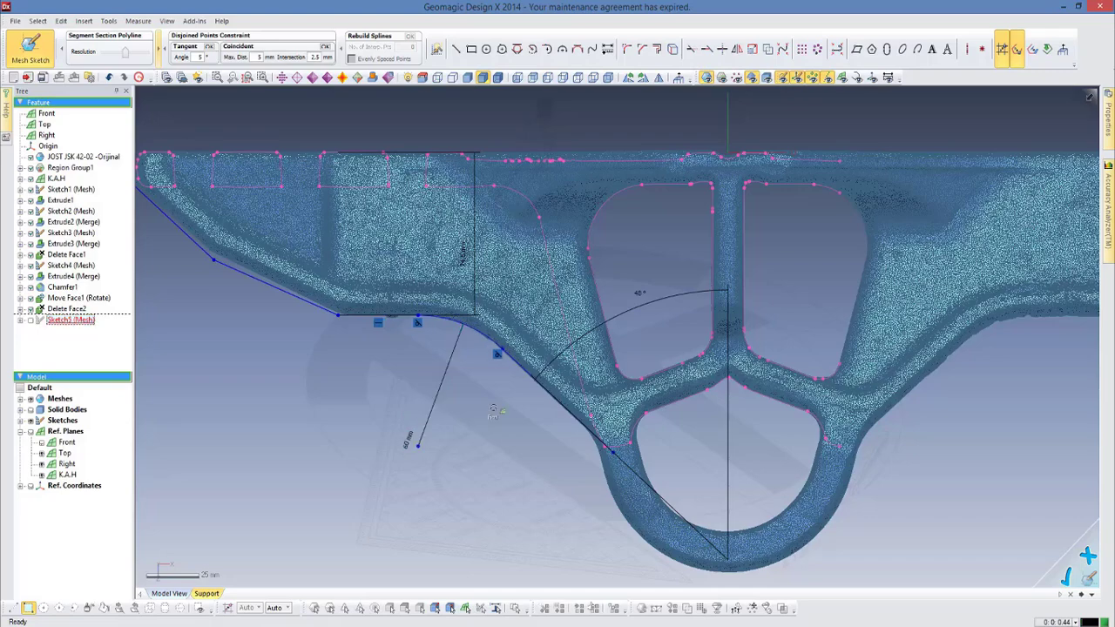
scroll(444, 425, down, 2)
click(450, 425)
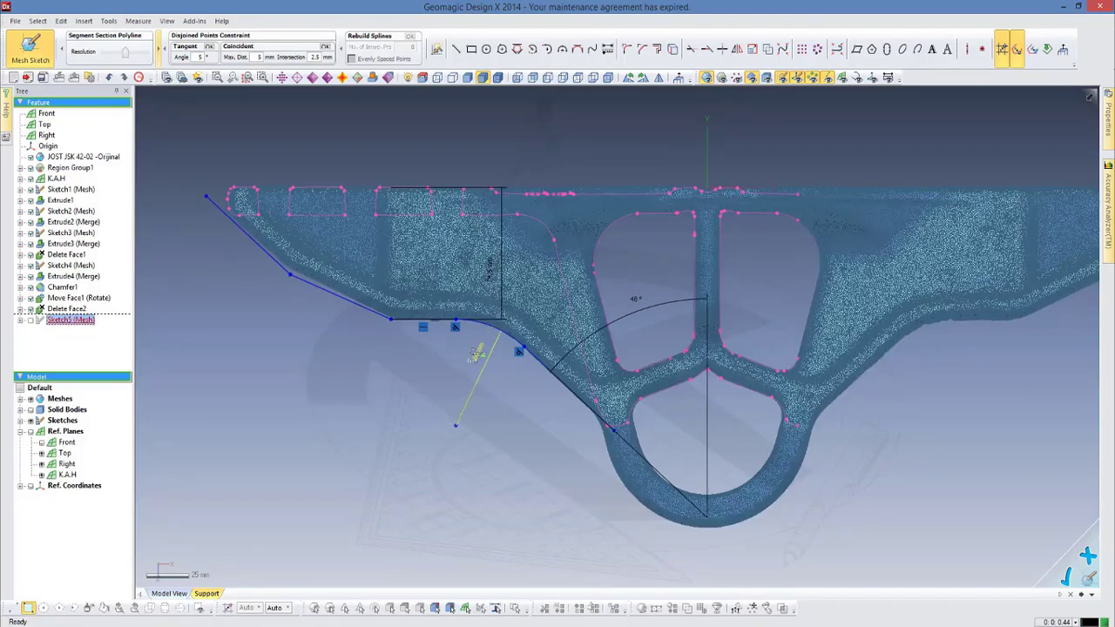
click(607, 49)
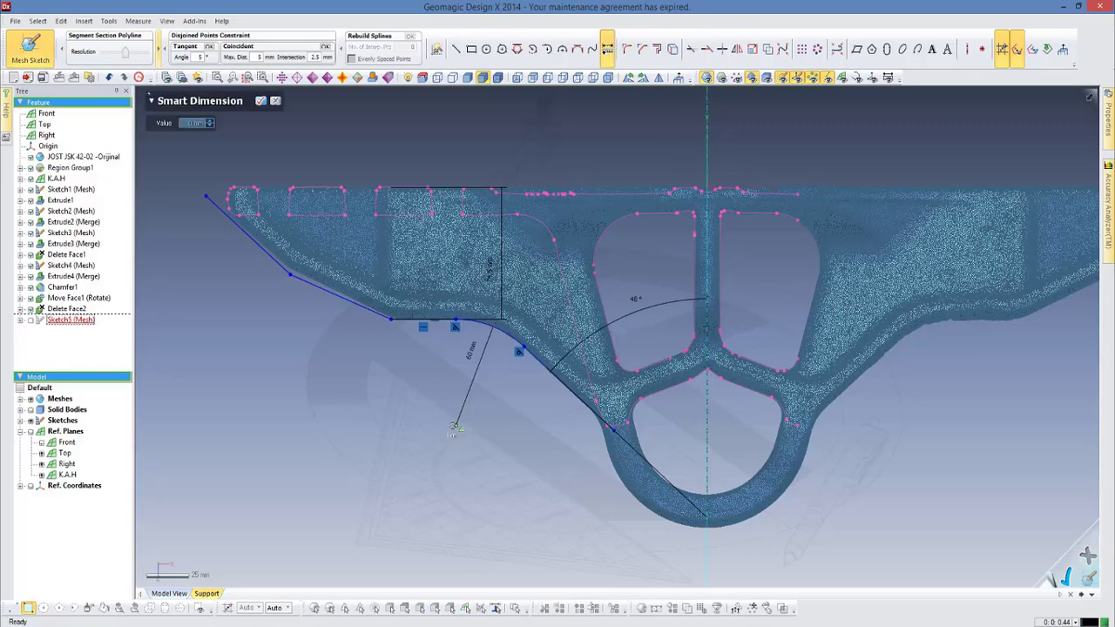
Dimension the fillet arc's centre 147.5 mm horizontally from the centre line
click(453, 427)
click(493, 475)
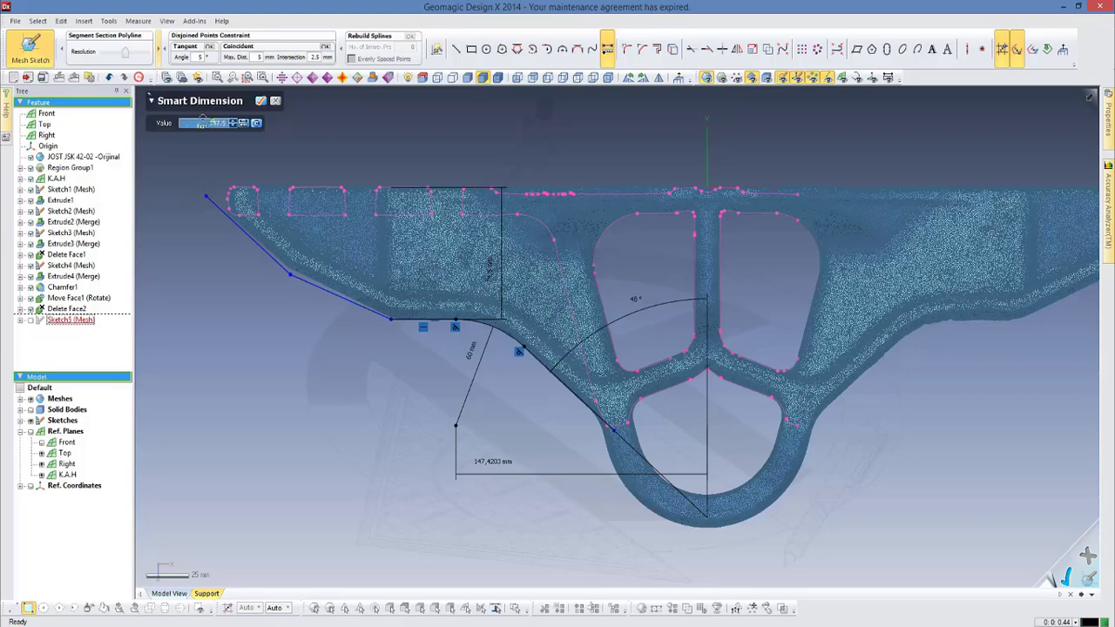
key(Return)
scroll(349, 318, up, 2)
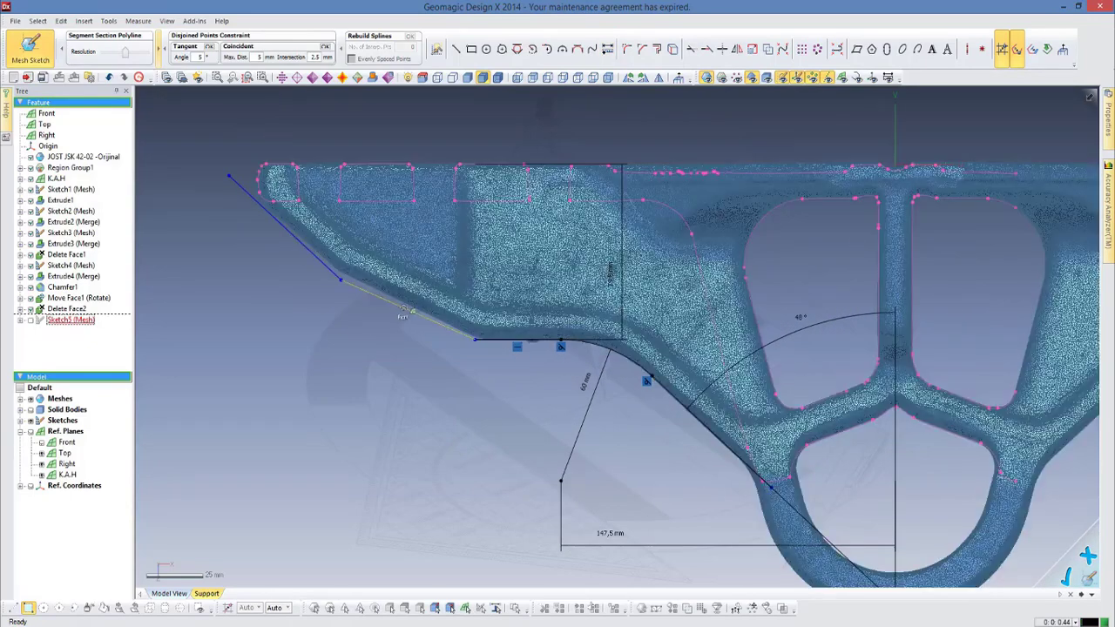
Drag the upper slanted line and its endpoint to follow the mesh
mouse_move(403, 316)
mouse_down()
mouse_move(481, 340)
mouse_move(446, 333)
mouse_up()
drag(392, 309, 401, 307)
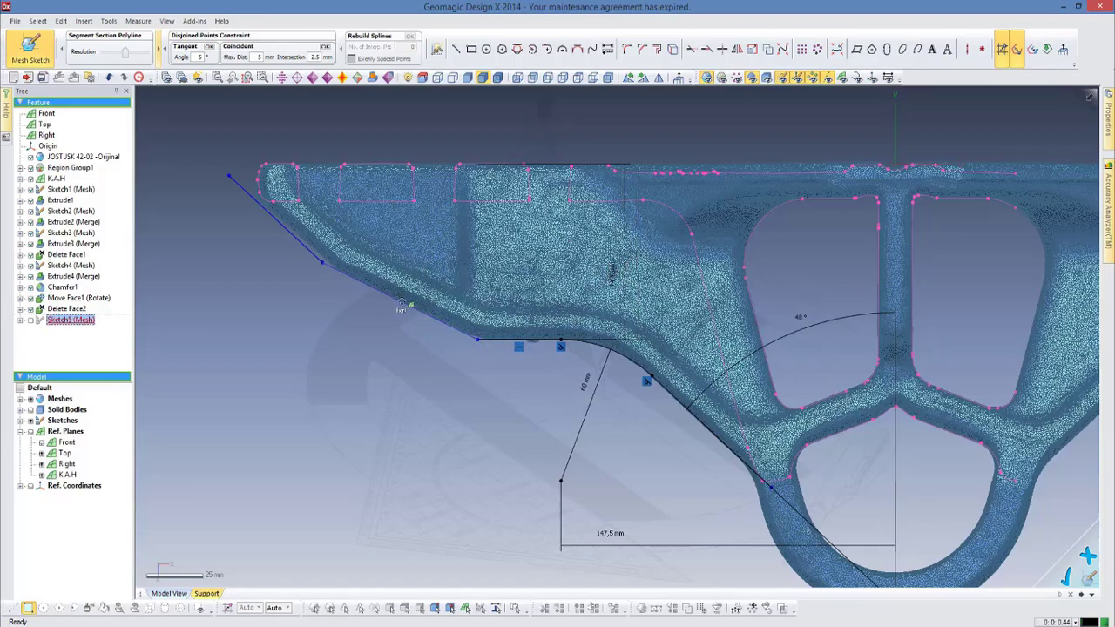
scroll(380, 332, up, 1)
scroll(366, 365, up, 1)
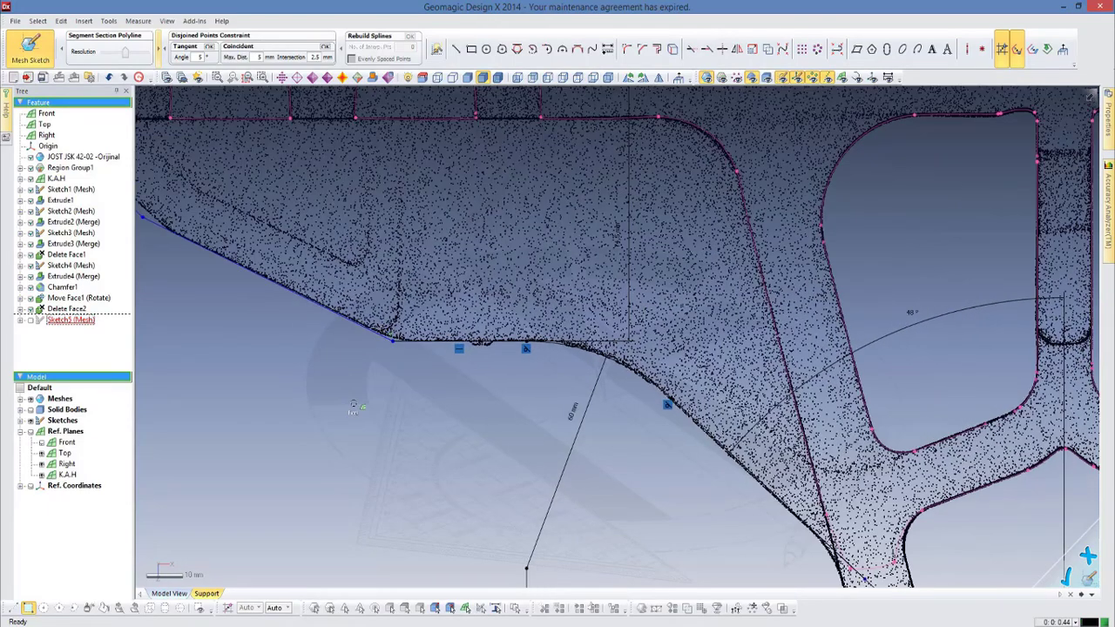
scroll(354, 408, up, 1)
Fillet the corner at the flat line's left end, add its radius dimension, and nudge it onto the mesh edge
scroll(354, 407, down, 3)
click(626, 49)
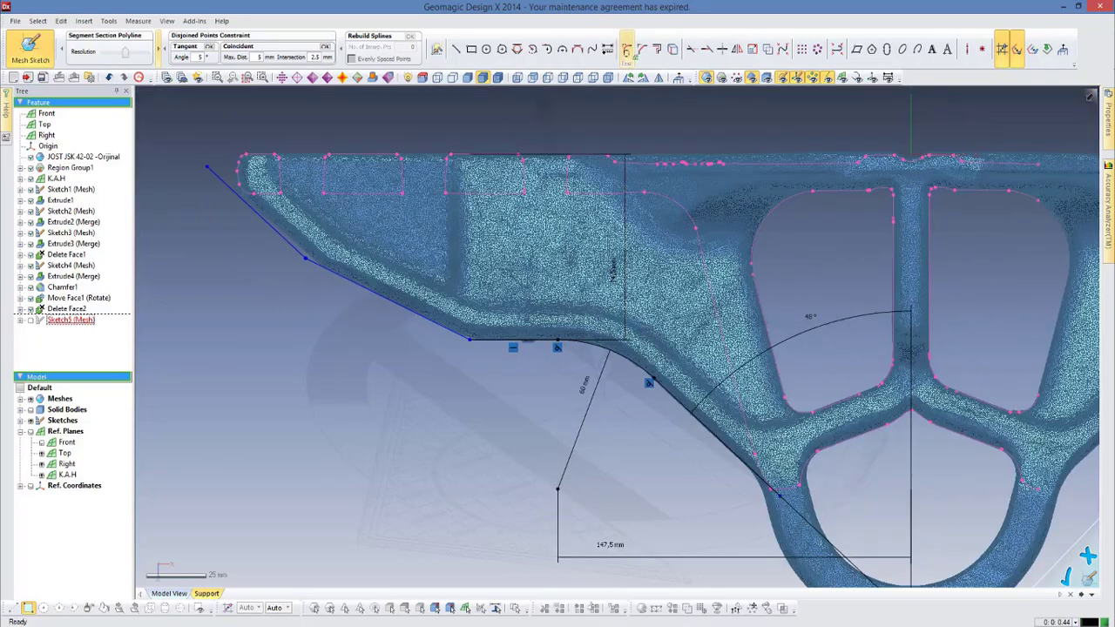
click(469, 340)
key(Return)
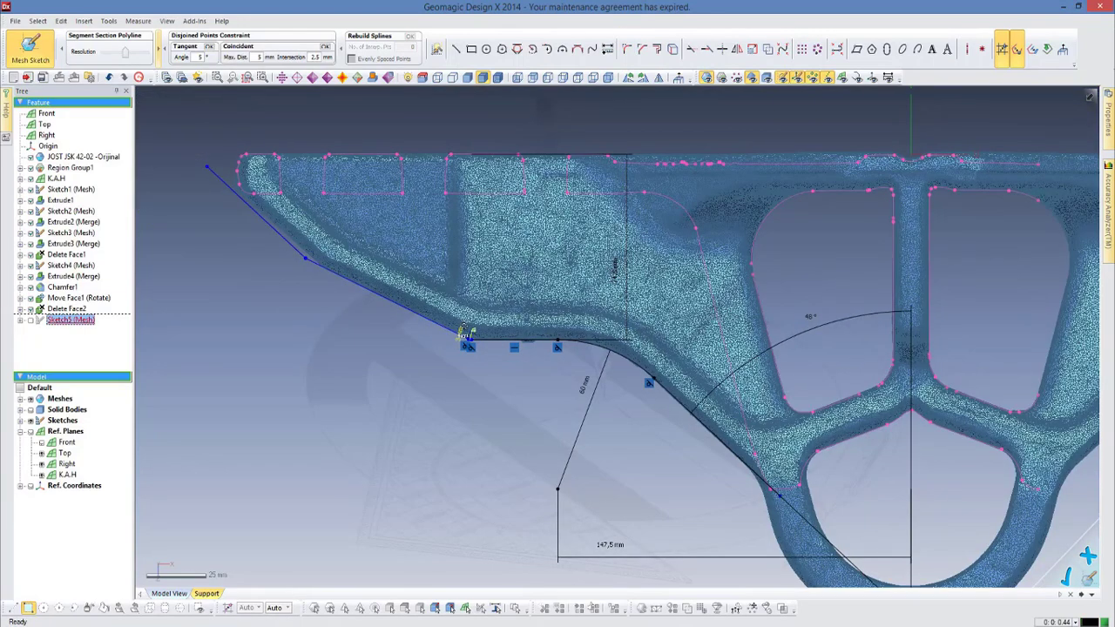
drag(471, 333, 461, 332)
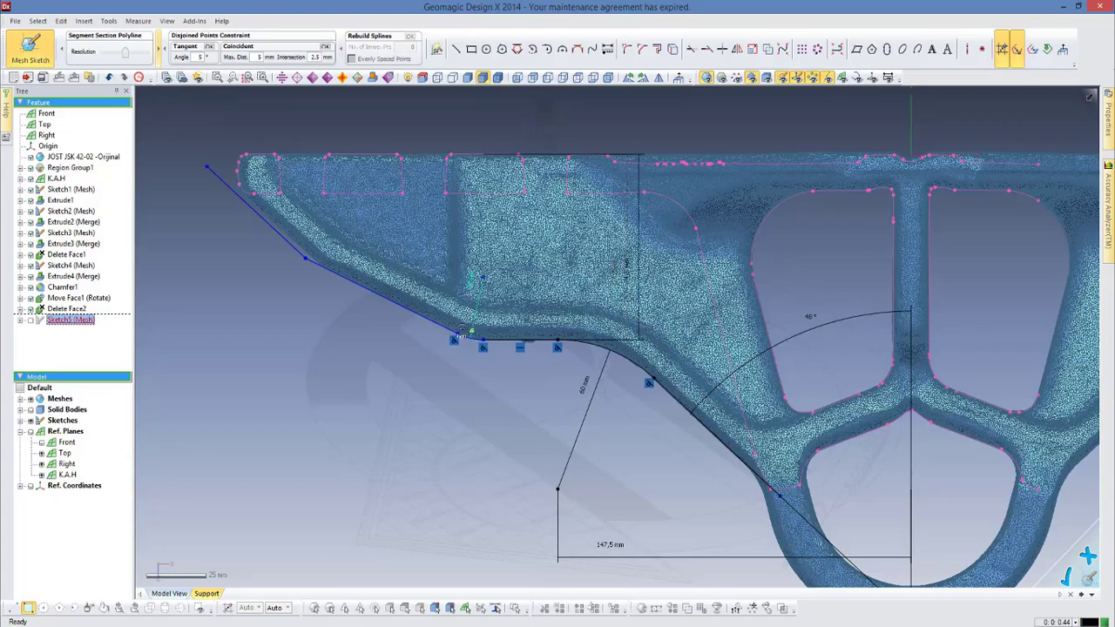
scroll(501, 403, up, 2)
scroll(488, 349, up, 1)
scroll(497, 288, up, 1)
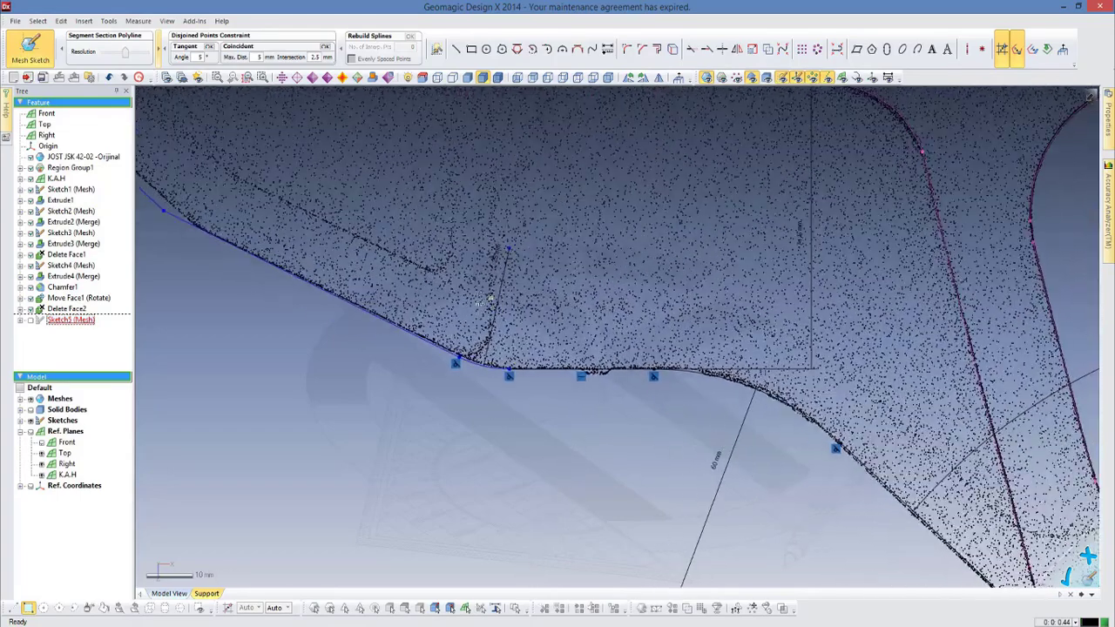
click(512, 253)
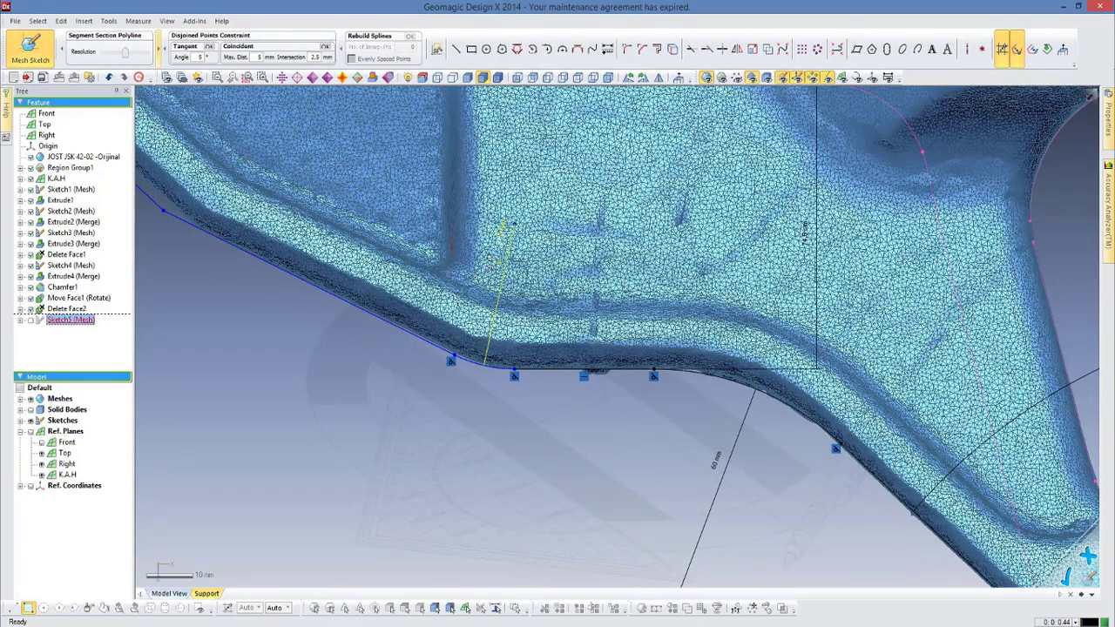
drag(386, 329, 408, 337)
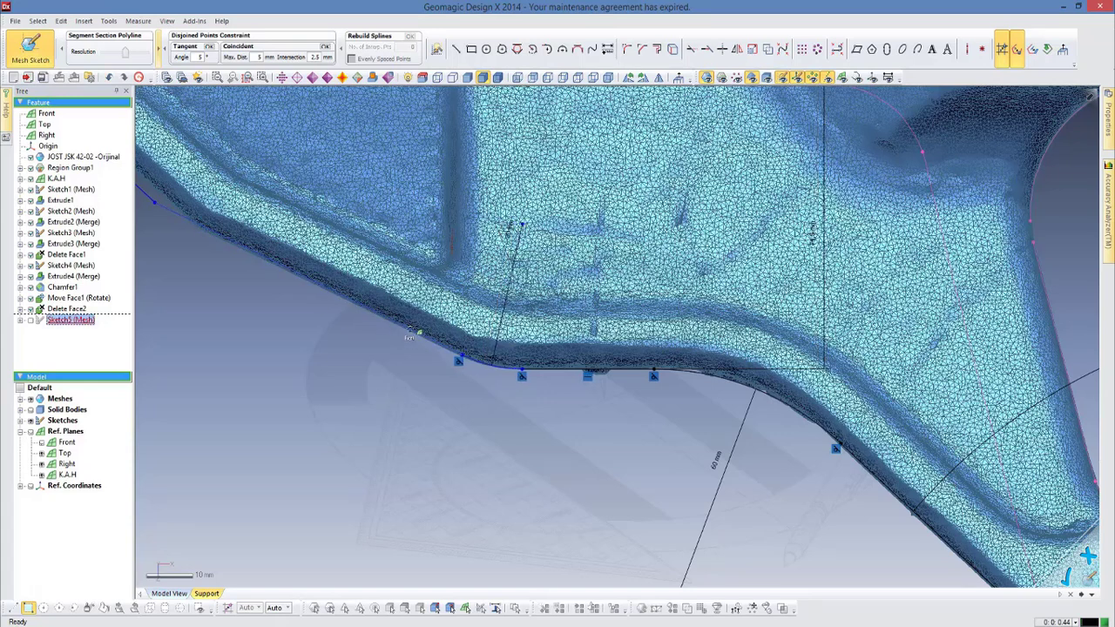
scroll(387, 406, down, 3)
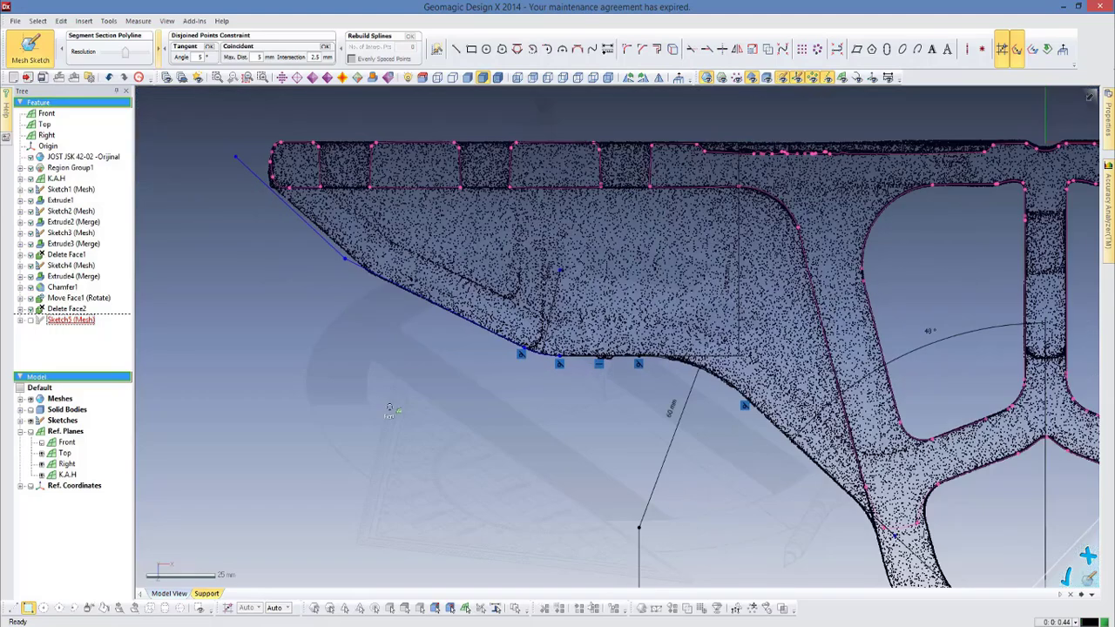
scroll(390, 407, down, 2)
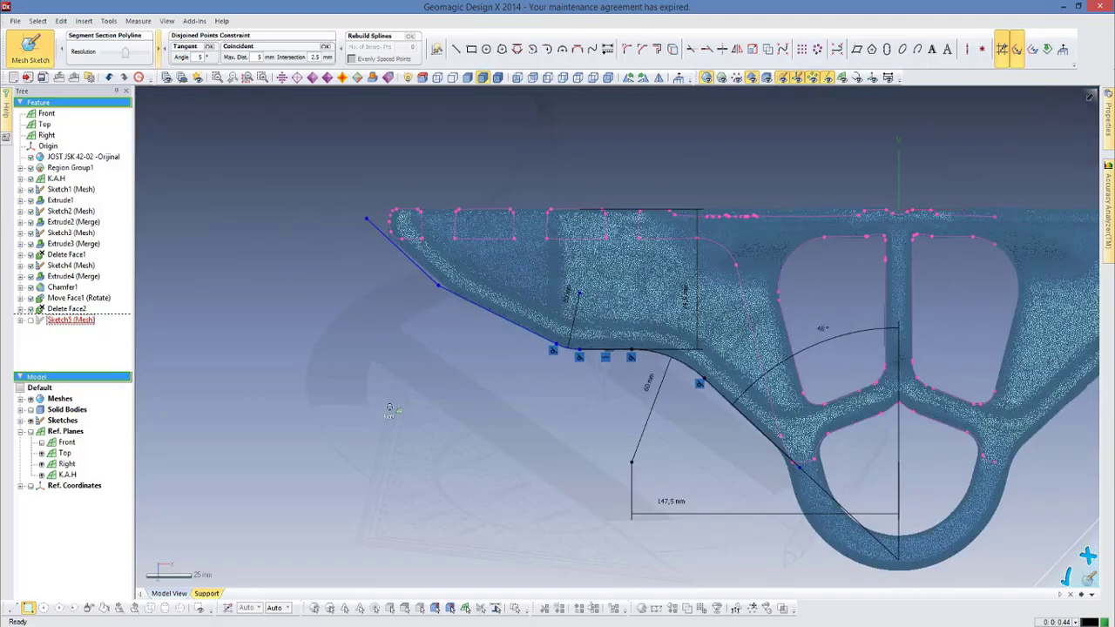
Dimension the rectangle edge 176 mm from the centre line
click(607, 49)
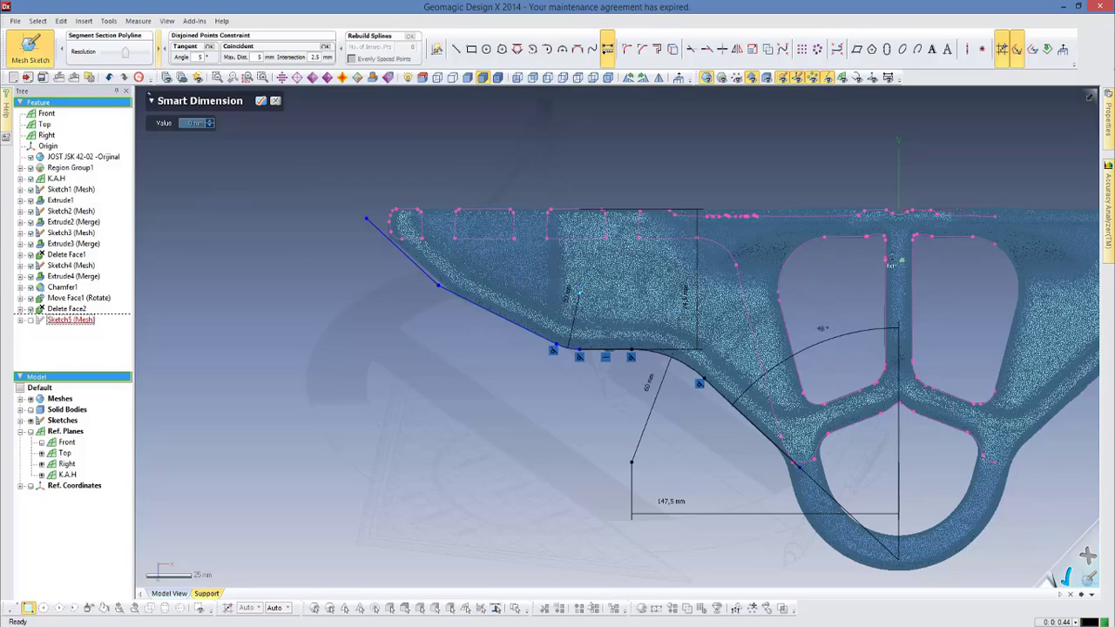
click(896, 260)
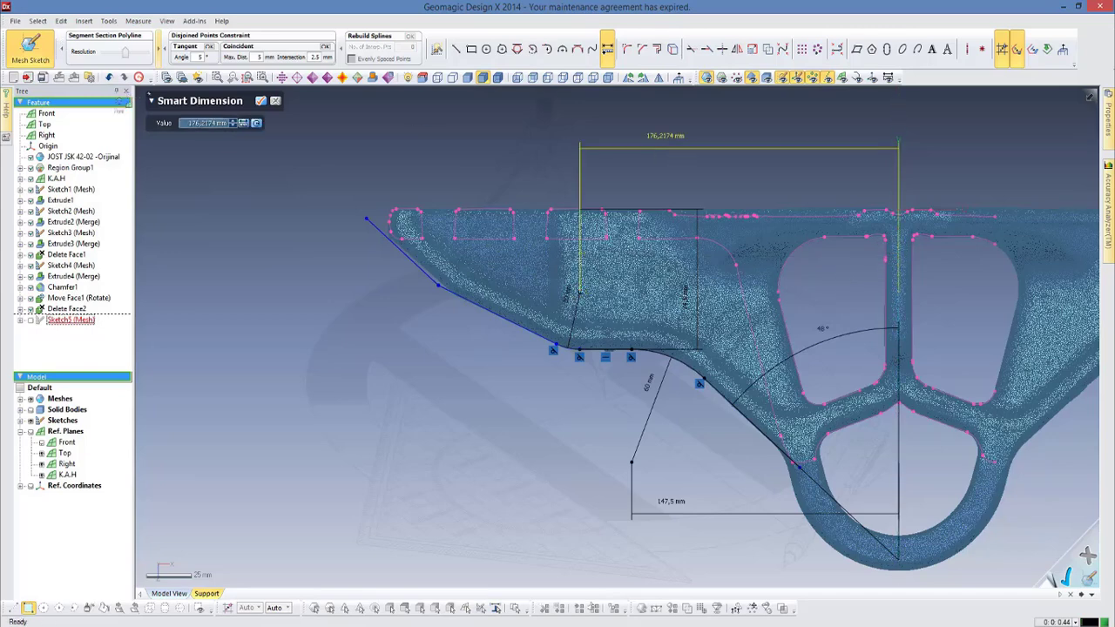
double_click(197, 123)
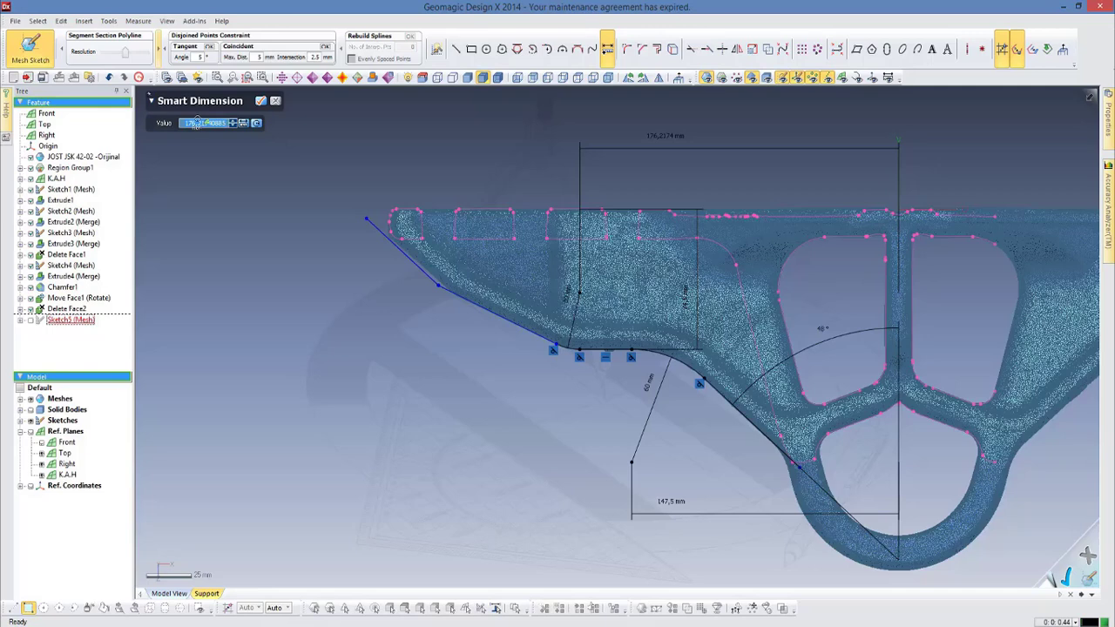
text(176)
click(260, 100)
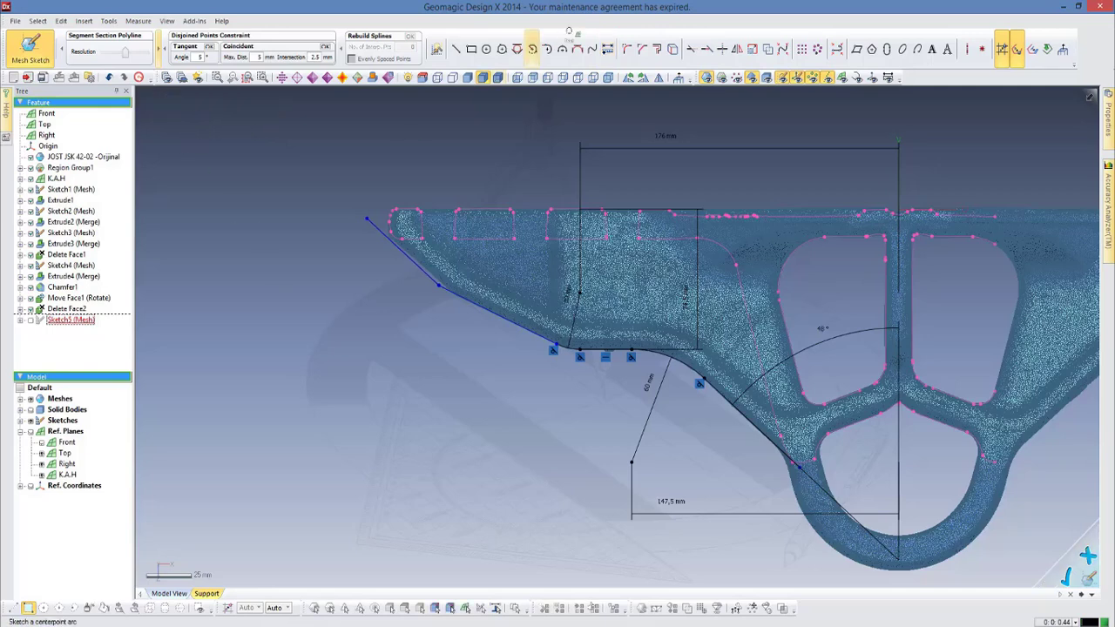
Add a 25° angle dimension between the slanted line and the lower edge line
click(608, 49)
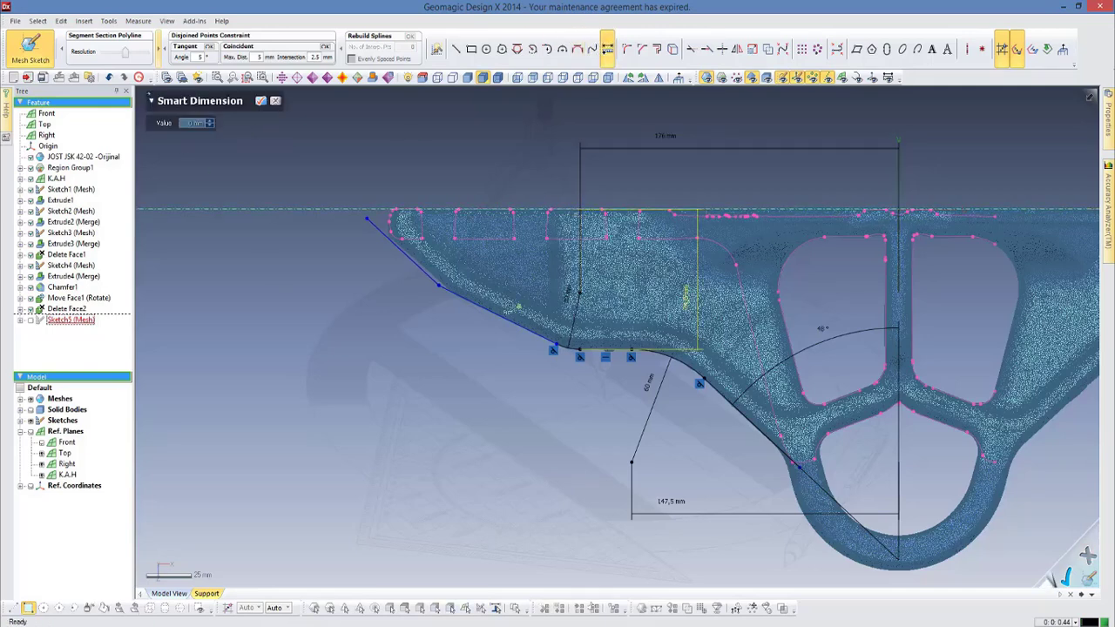
click(514, 301)
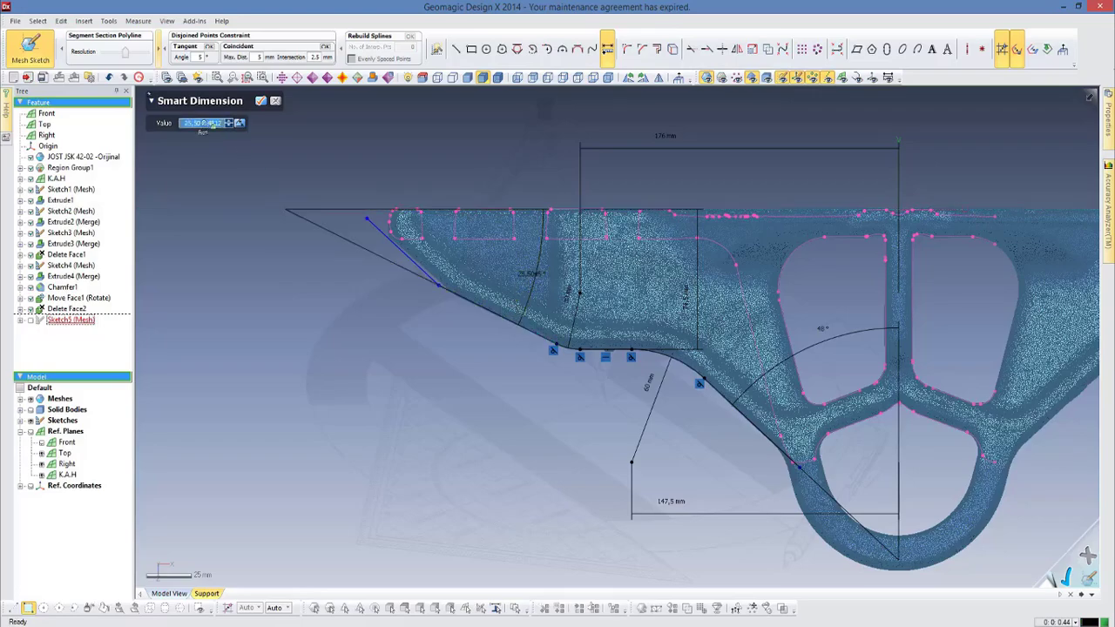
scroll(348, 304, up, 2)
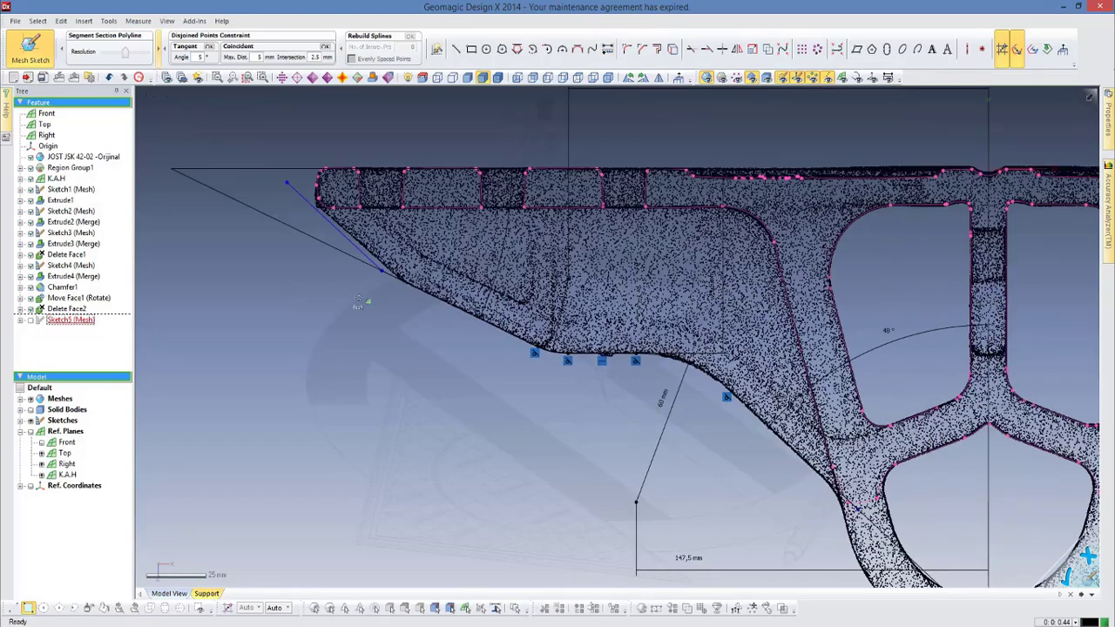
scroll(406, 279, up, 2)
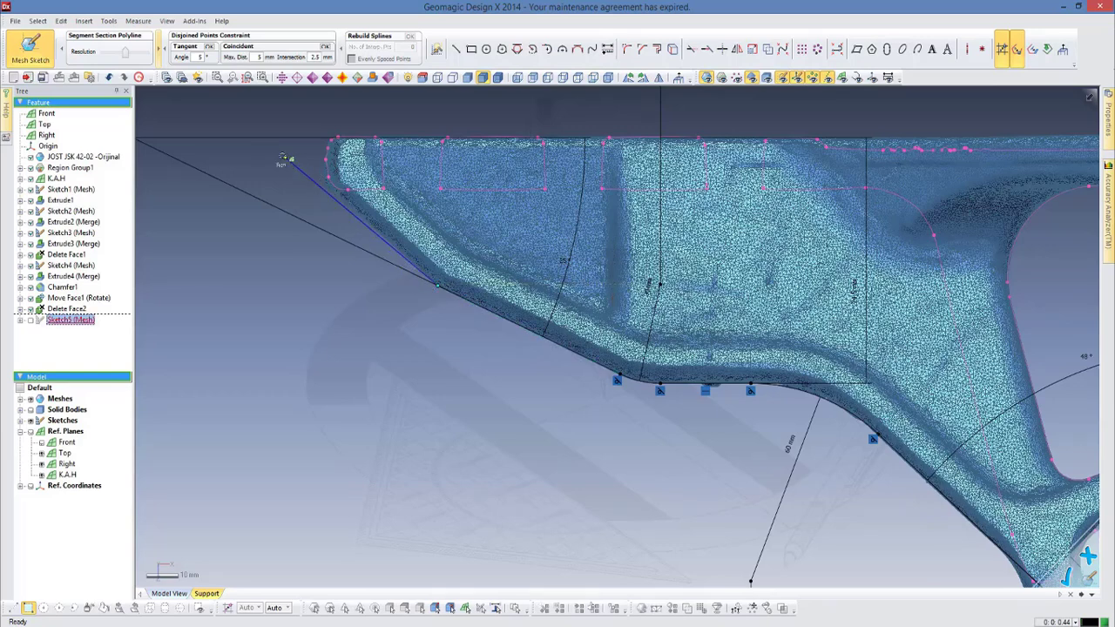
scroll(345, 217, up, 1)
scroll(365, 227, up, 1)
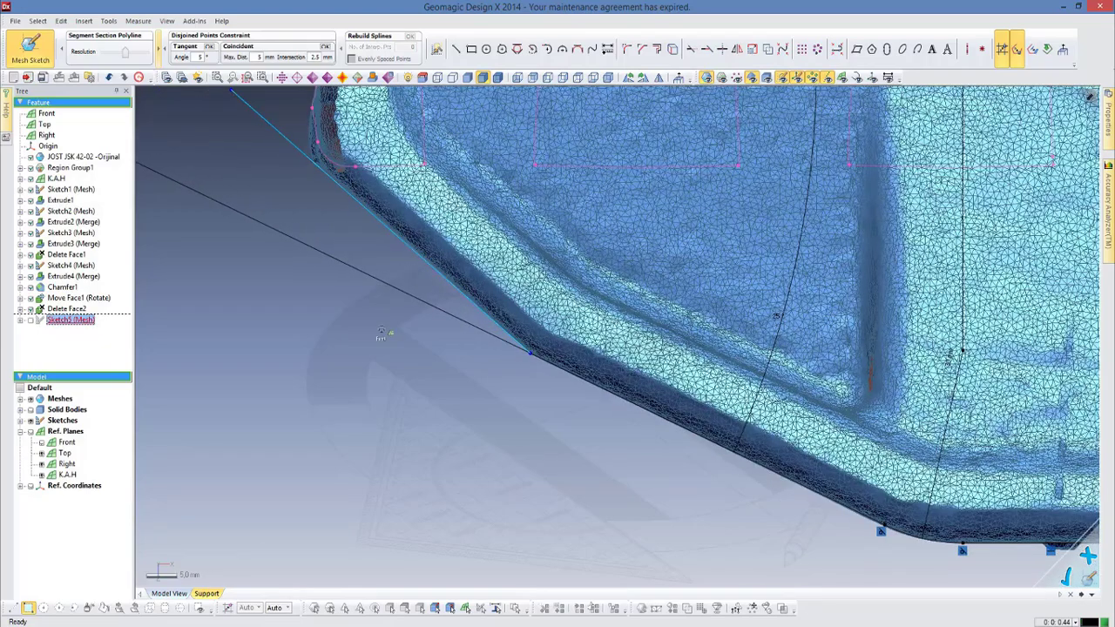
Place the 25° angle dimension, then fillet the corner vertex on the slanted edge
click(383, 340)
click(627, 48)
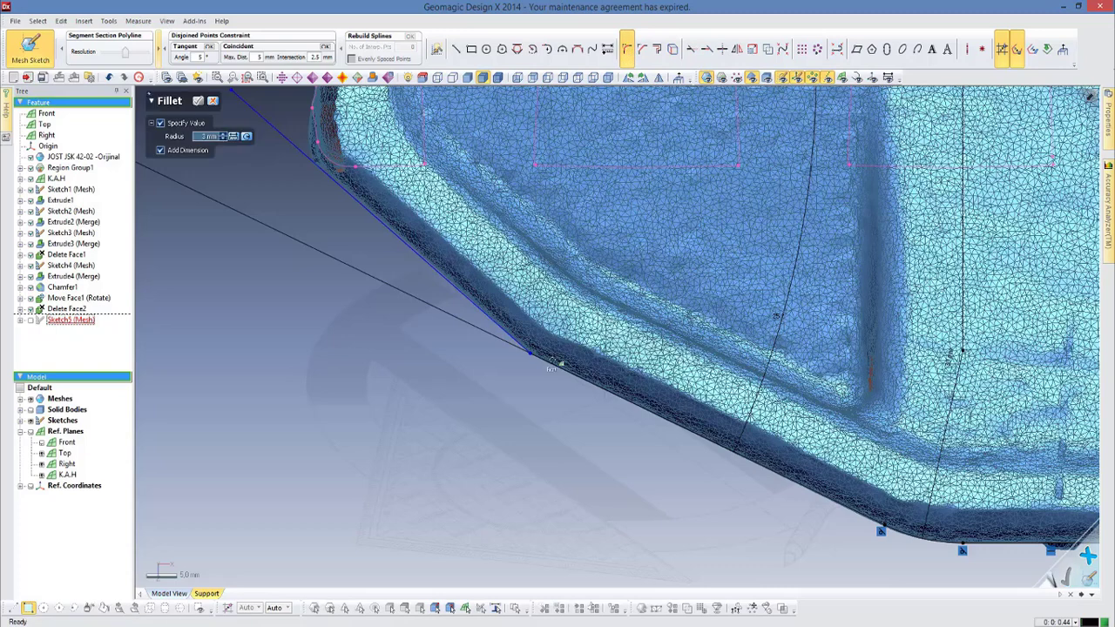
click(533, 342)
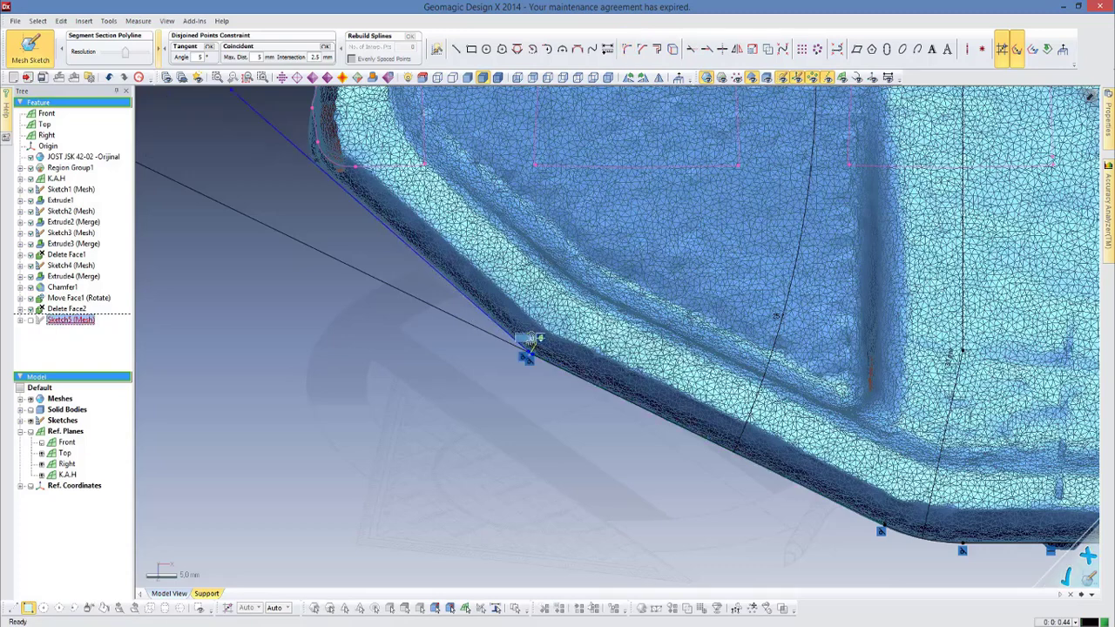
drag(530, 341, 628, 190)
scroll(630, 189, down, 3)
scroll(630, 189, down, 2)
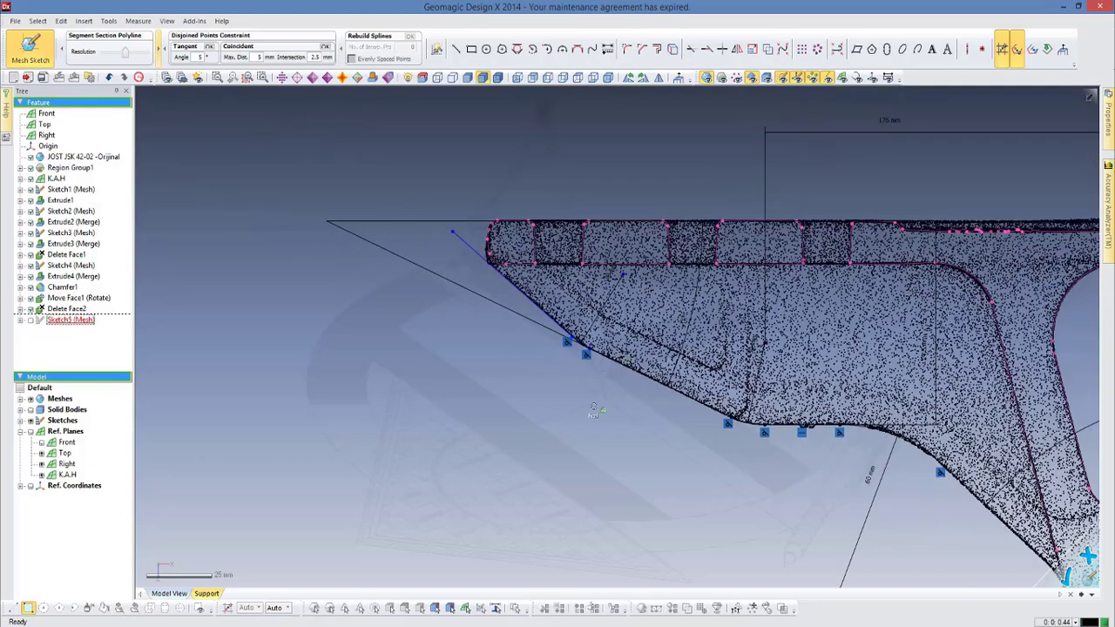
Set a 40° angle between the upper slanted edge and the top edge
click(606, 49)
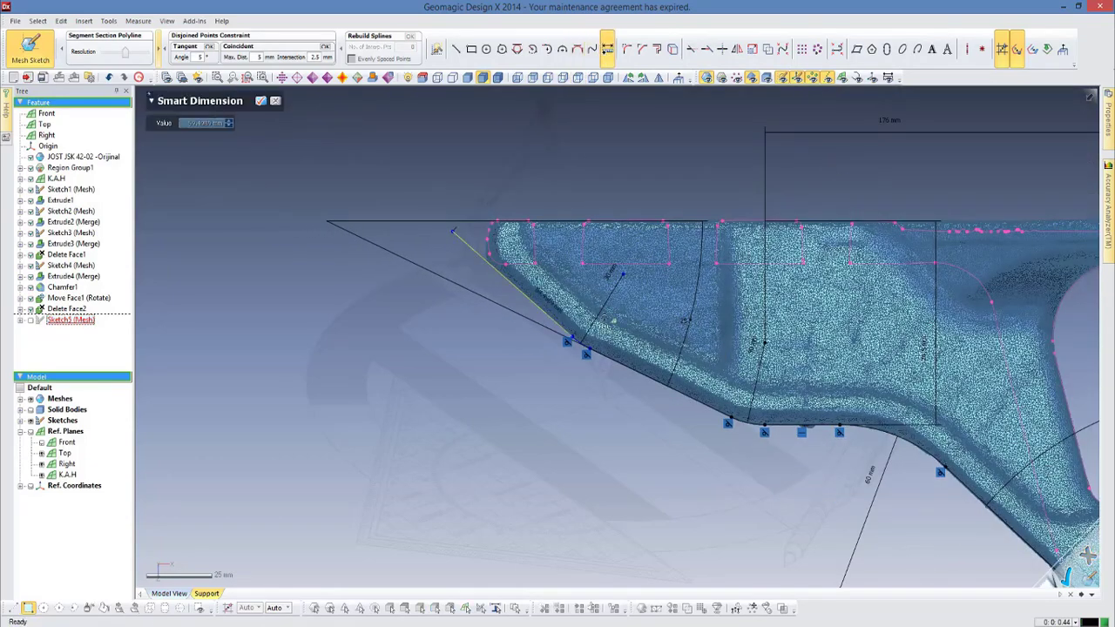
scroll(614, 323, down, 2)
click(887, 284)
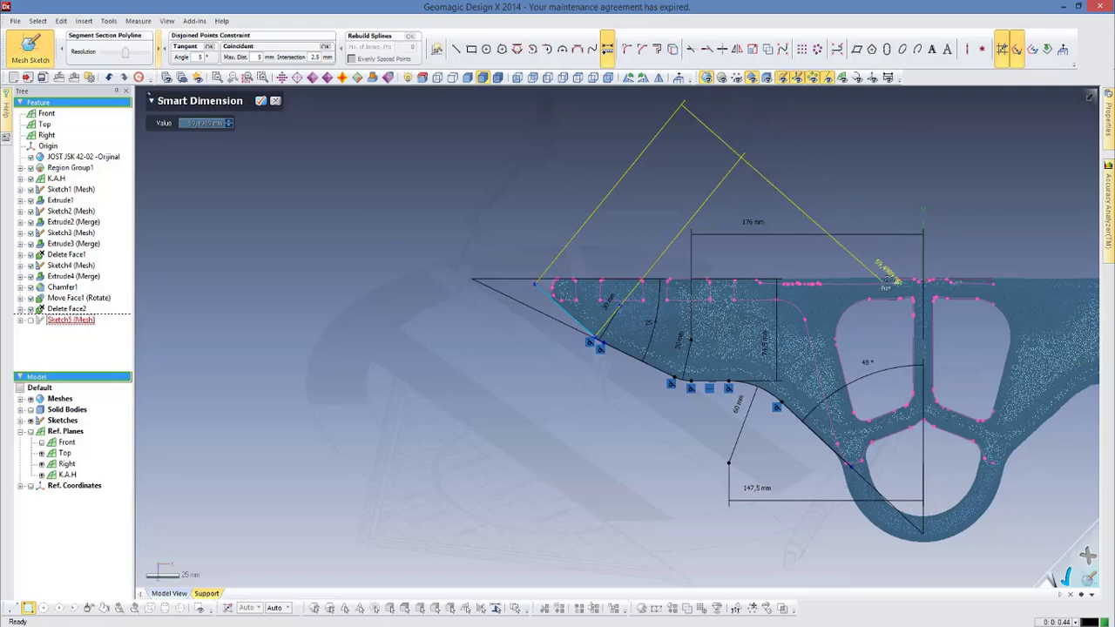
click(887, 284)
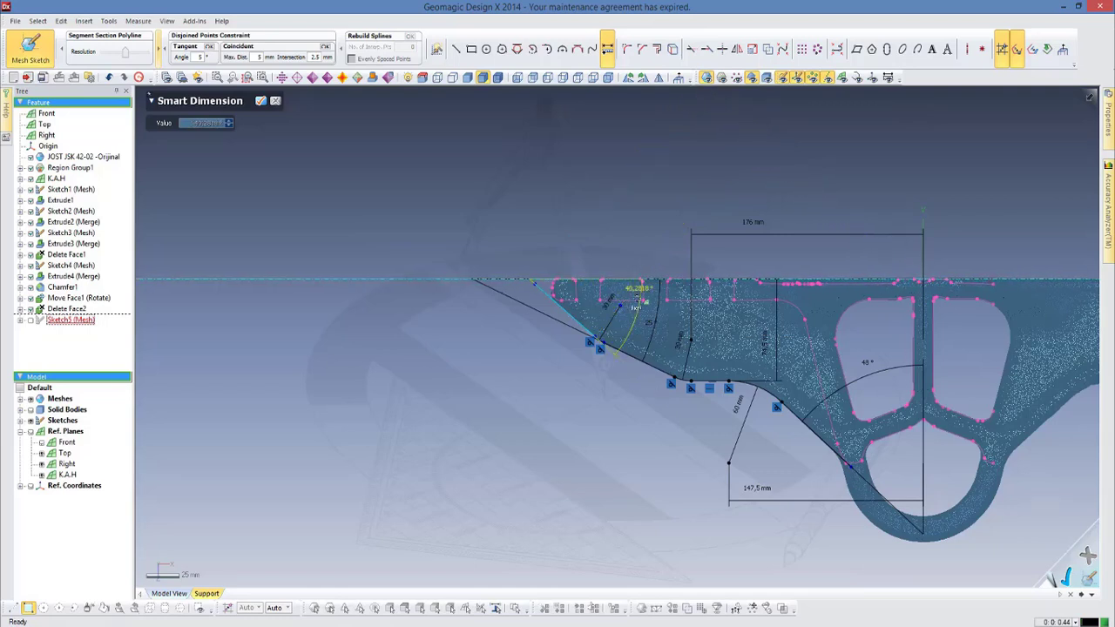
click(637, 299)
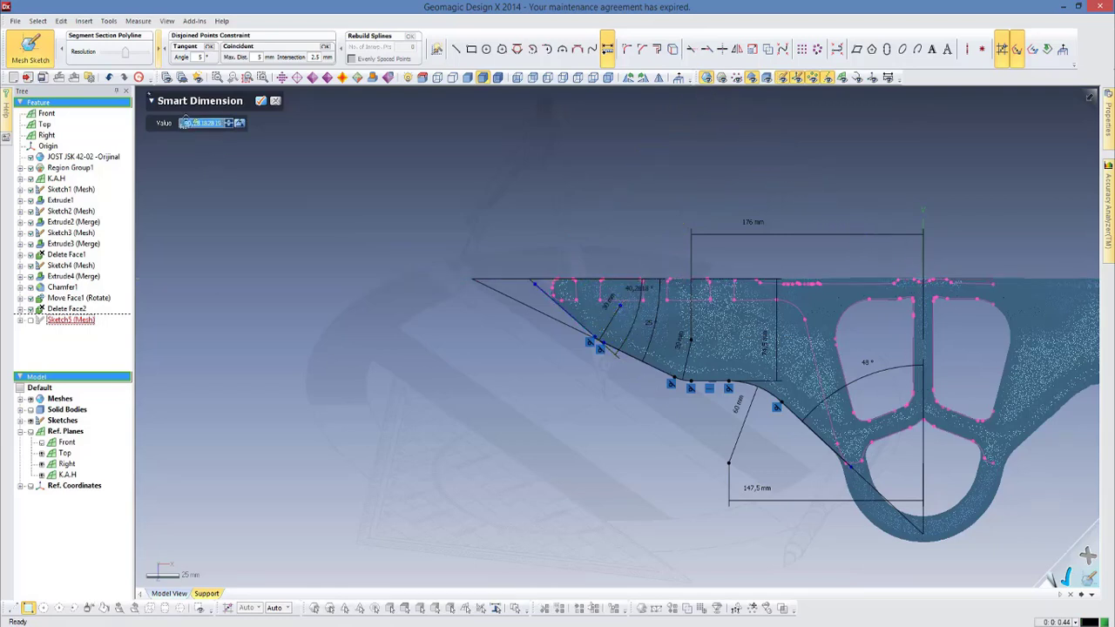
scroll(523, 122, up, 1)
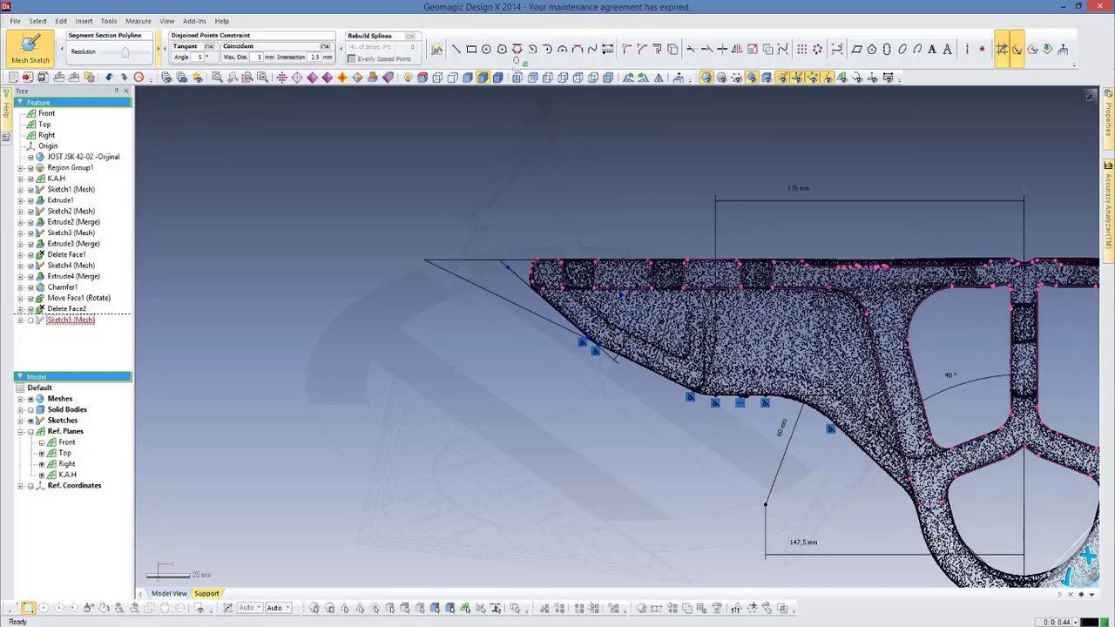
scroll(566, 122, up, 1)
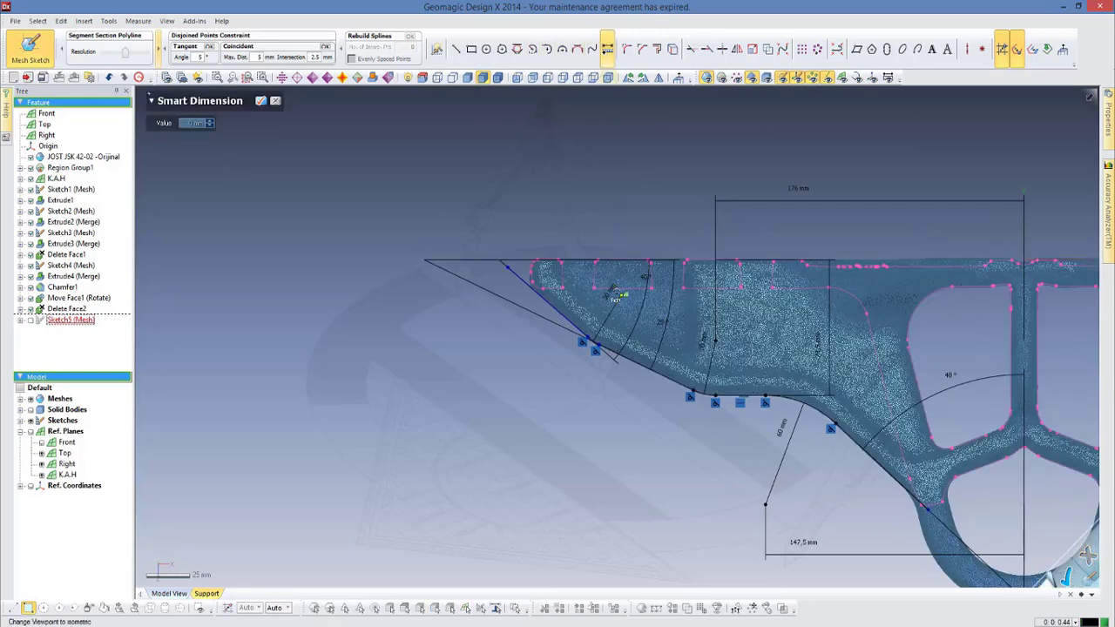
scroll(761, 331, down, 3)
Dimension the profile's overall length as 230 mm
click(821, 281)
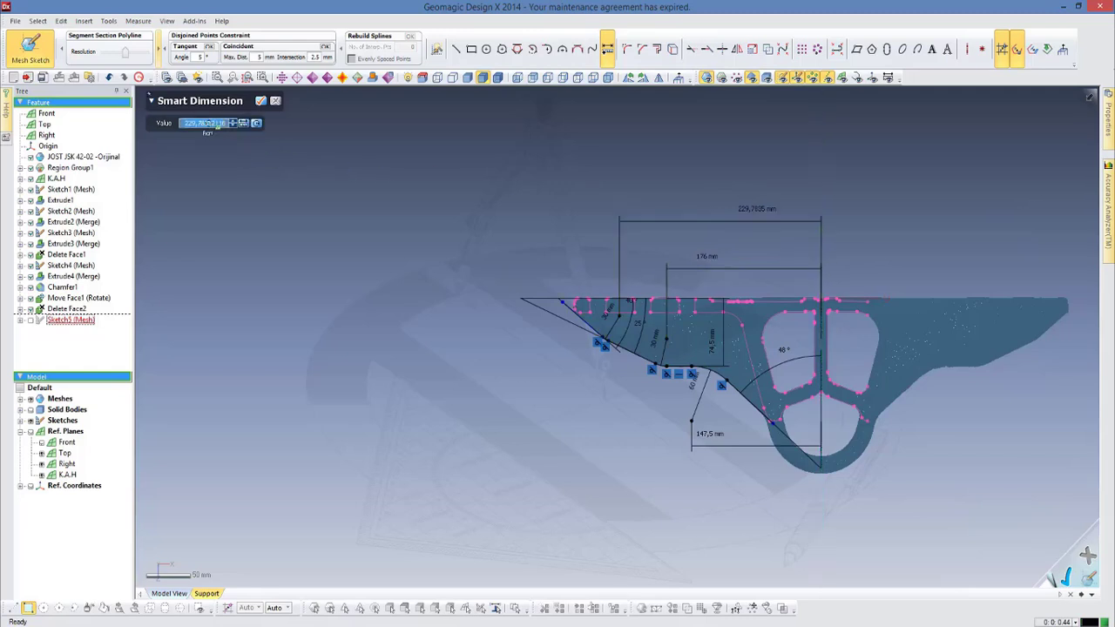
key(Return)
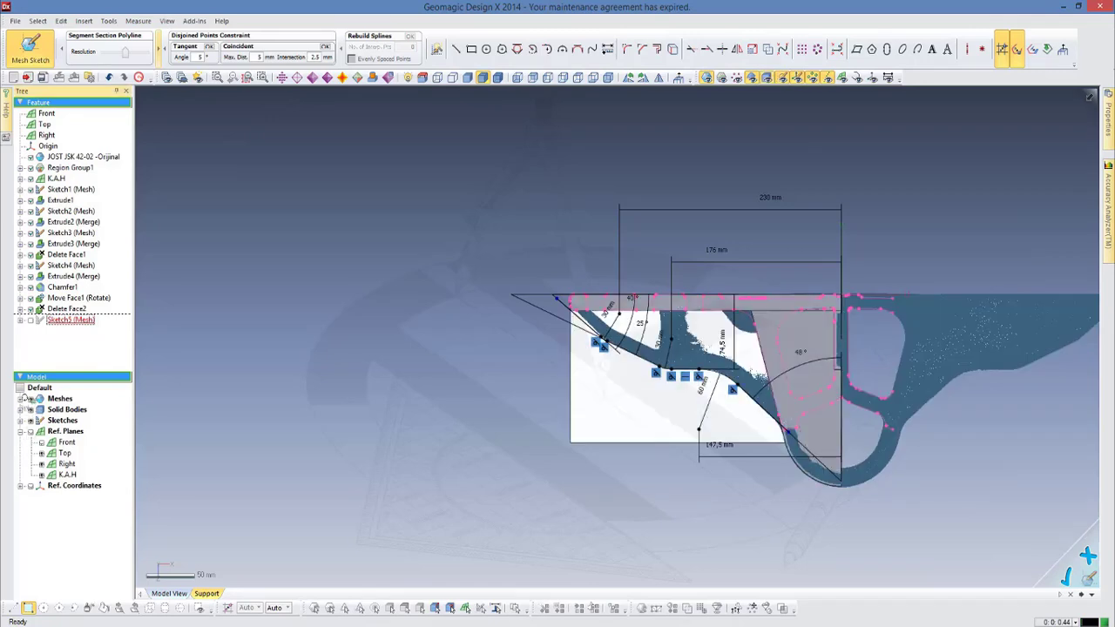
scroll(561, 332, up, 3)
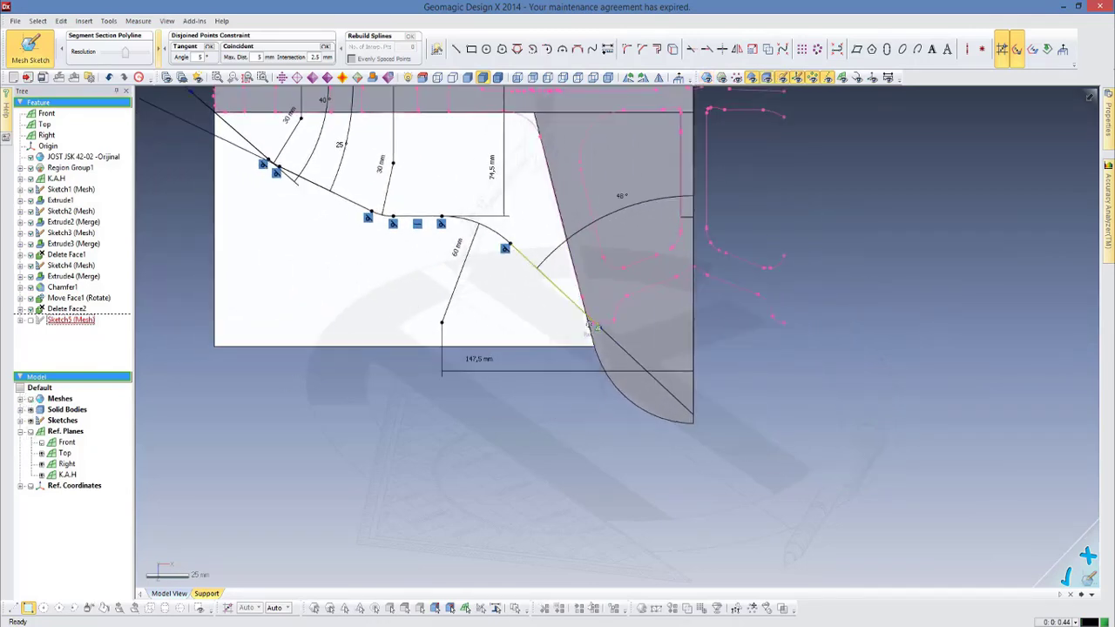
Convert the solid's slanted edge and bottom edge into sketch lines with Convert Entities
scroll(589, 327, down, 3)
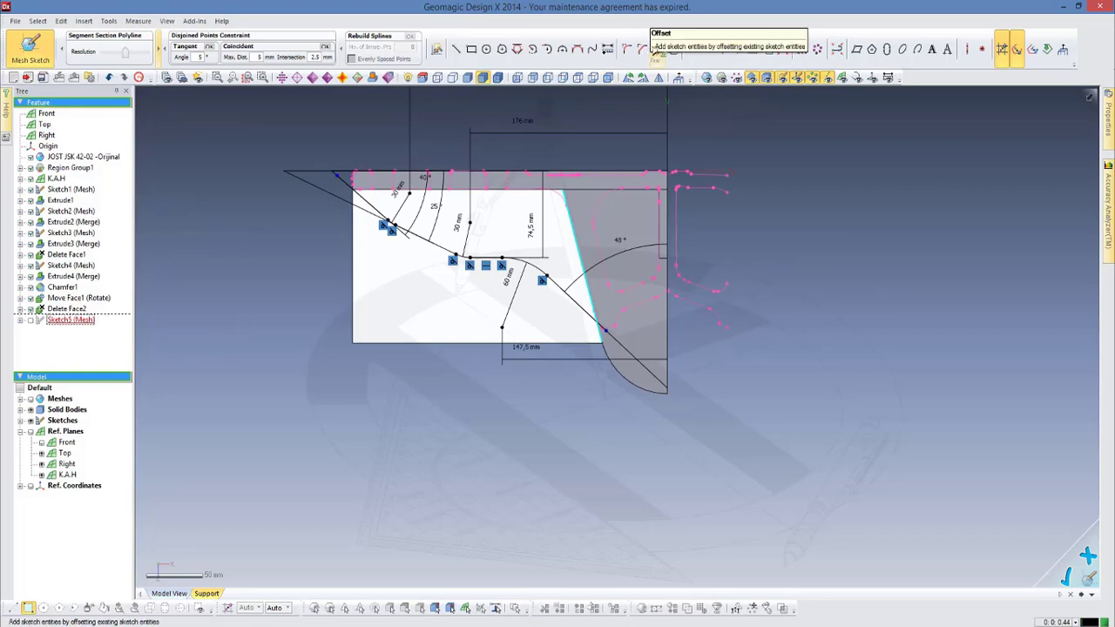
click(673, 49)
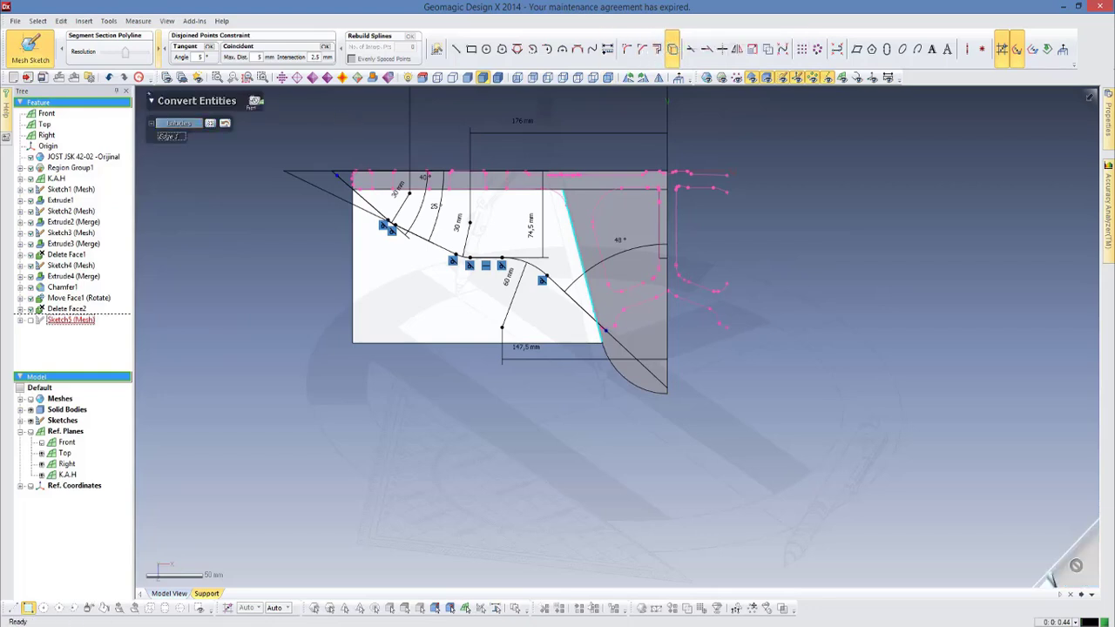
click(241, 100)
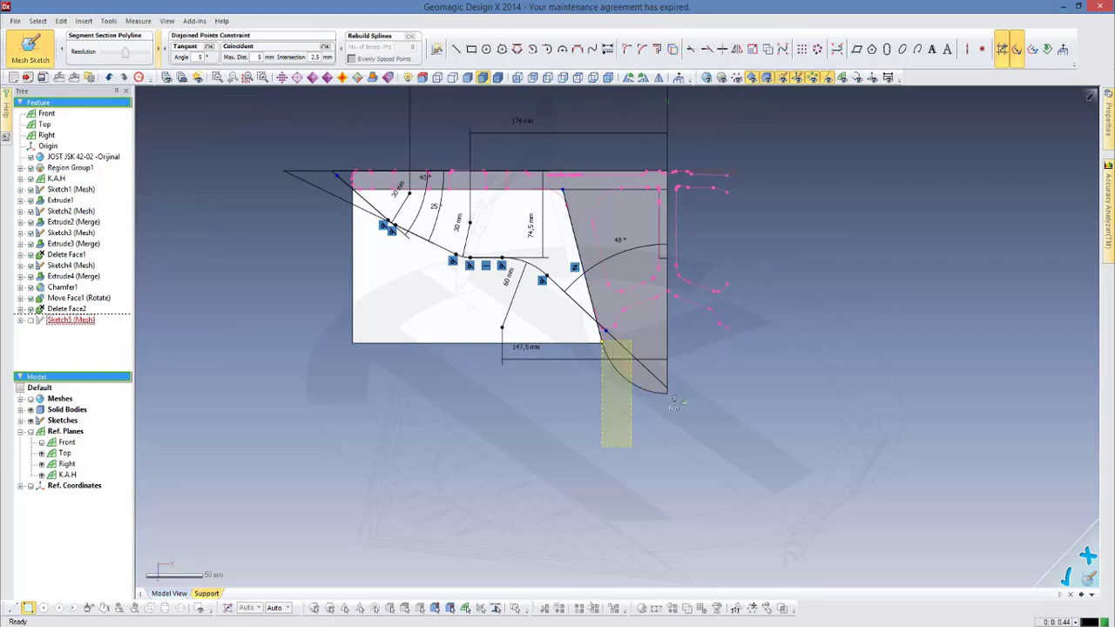
middle_drag(604, 374, 629, 325)
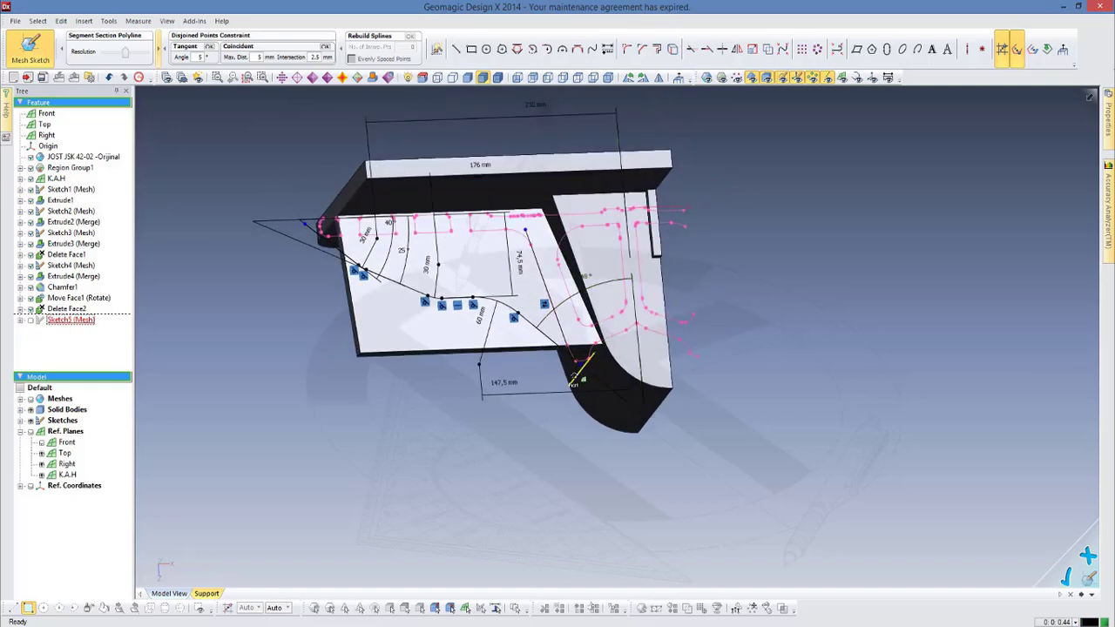
right_drag(585, 359, 619, 353)
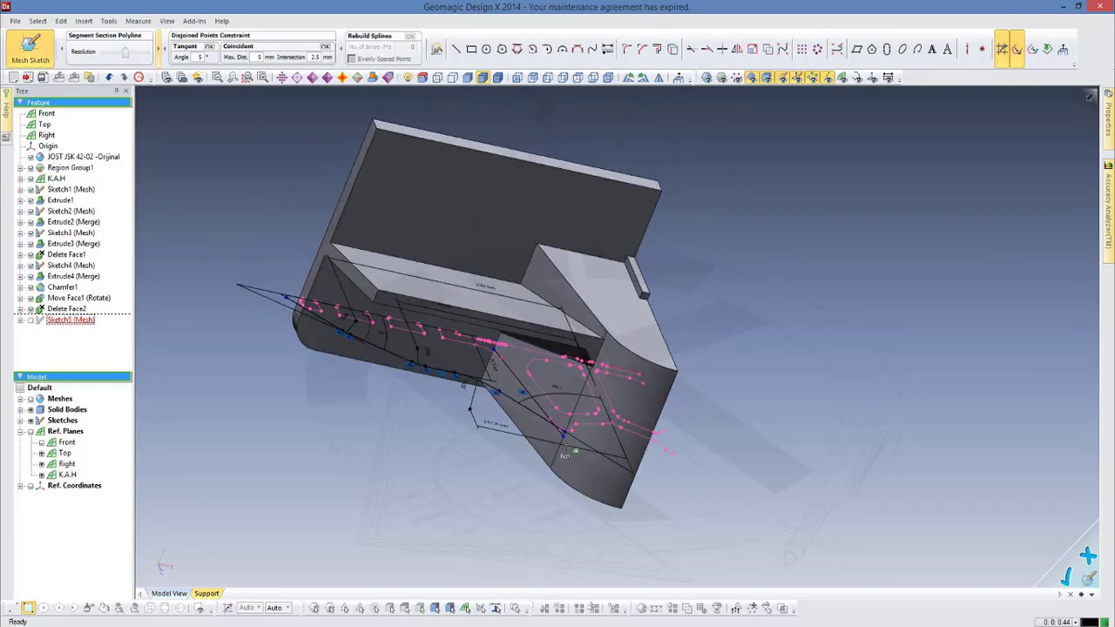
click(567, 491)
click(672, 49)
click(254, 100)
right_drag(789, 241, 699, 299)
Hide the solid body in the Model tree so only the sketch profile shows
click(30, 409)
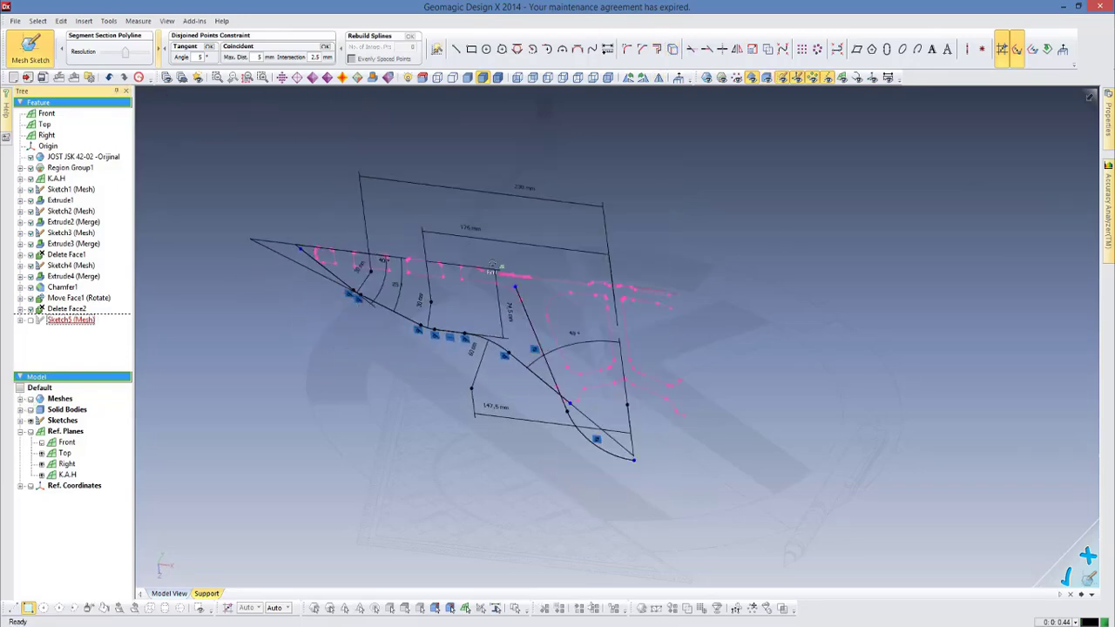
scroll(575, 384, up, 5)
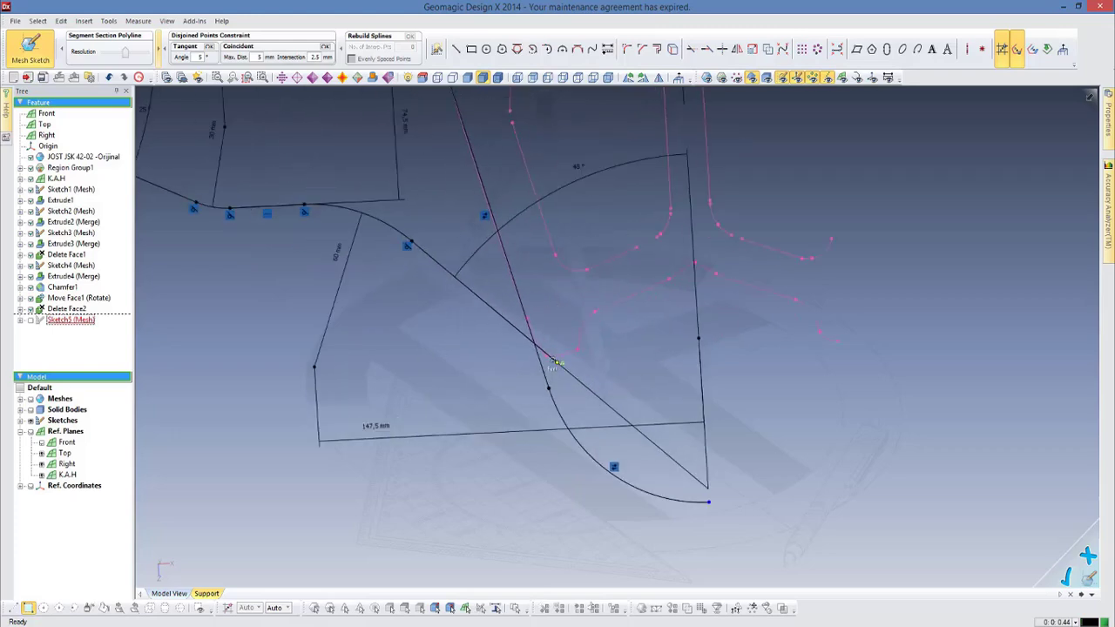
scroll(673, 316, down, 3)
scroll(804, 277, down, 2)
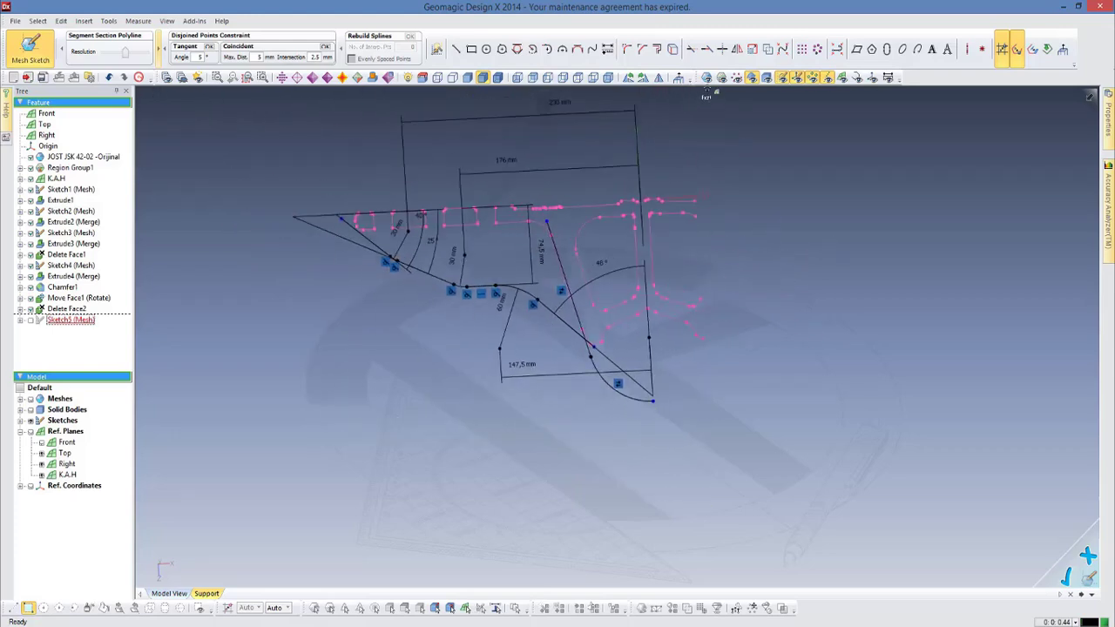
scroll(634, 353, up, 1)
scroll(635, 353, up, 2)
scroll(634, 353, up, 1)
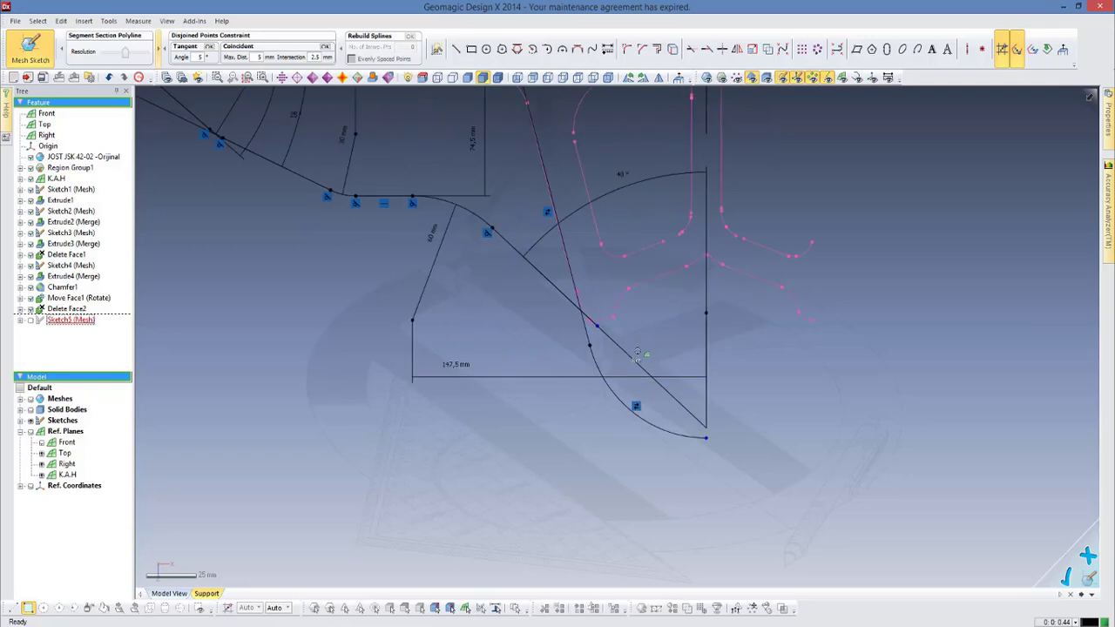
scroll(615, 345, up, 1)
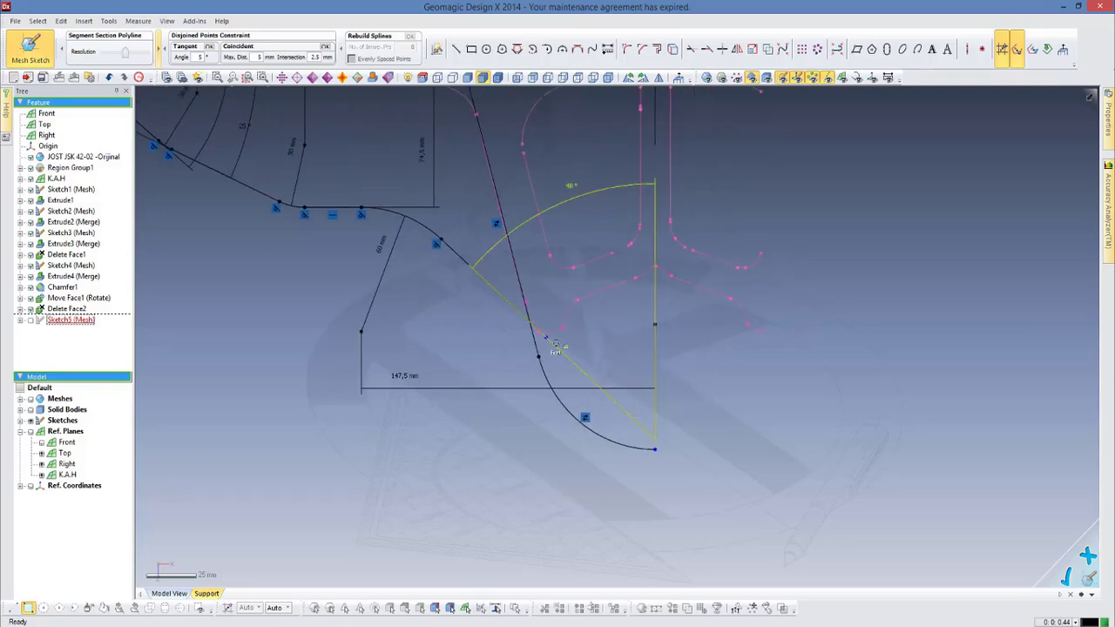
click(690, 49)
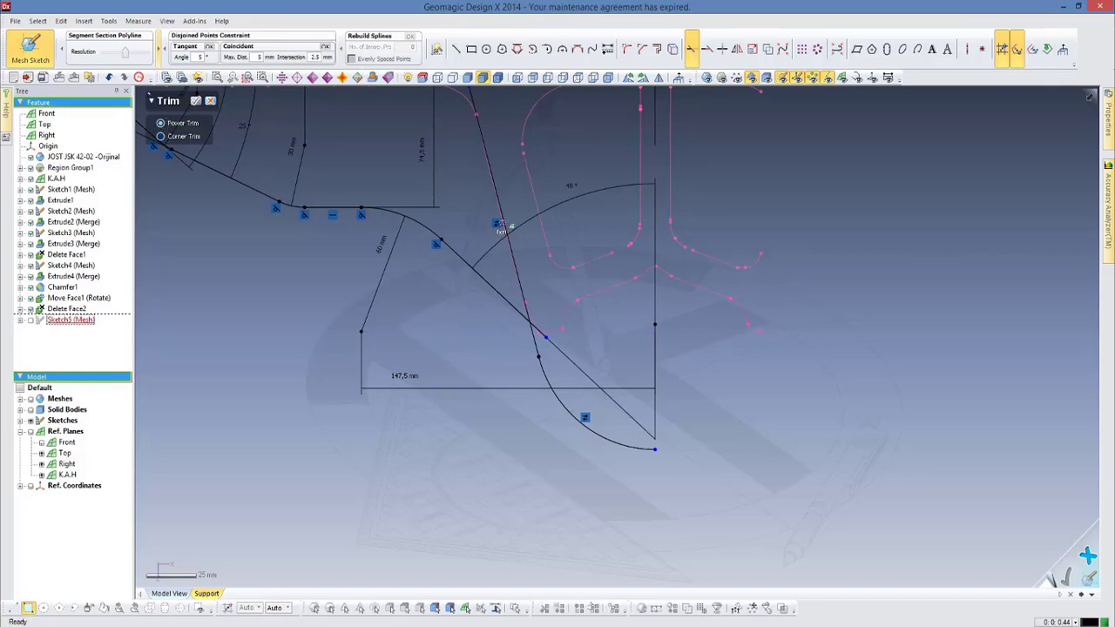
Draw the vertical side and bottom lines back to the start point, then exit the mesh sketch
key(Escape)
scroll(544, 340, down, 2)
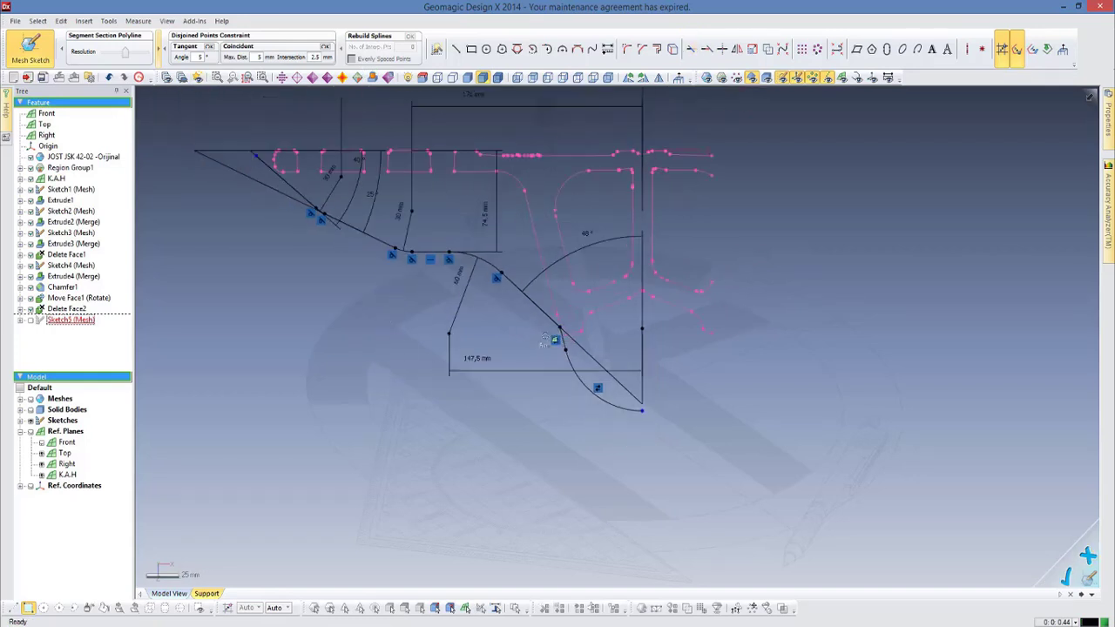
key(l)
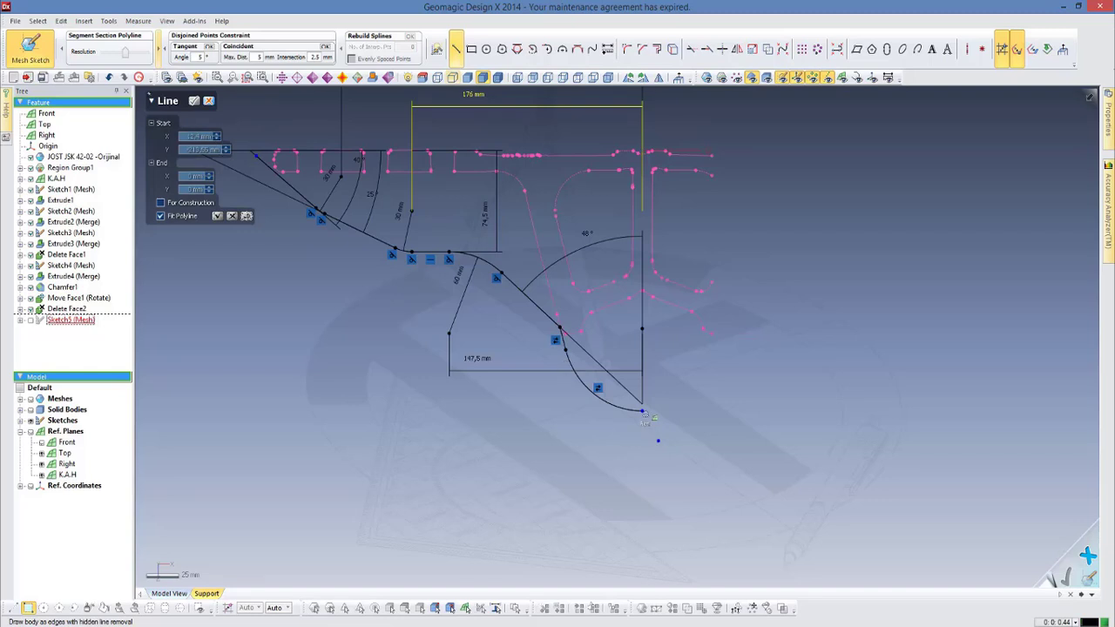
click(642, 411)
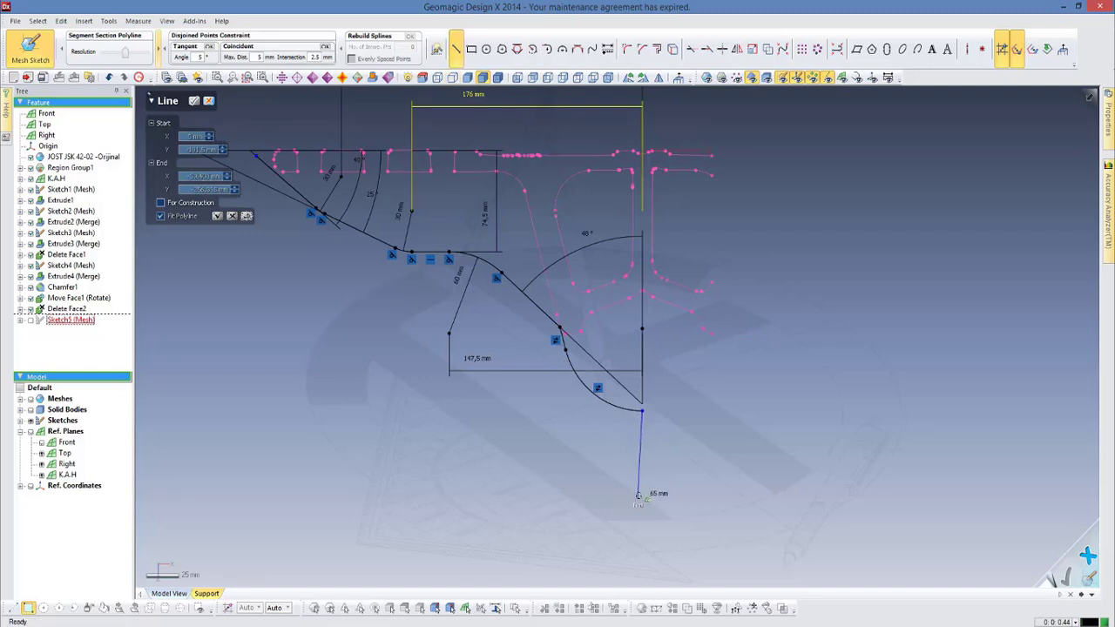
click(247, 455)
scroll(247, 454, down, 2)
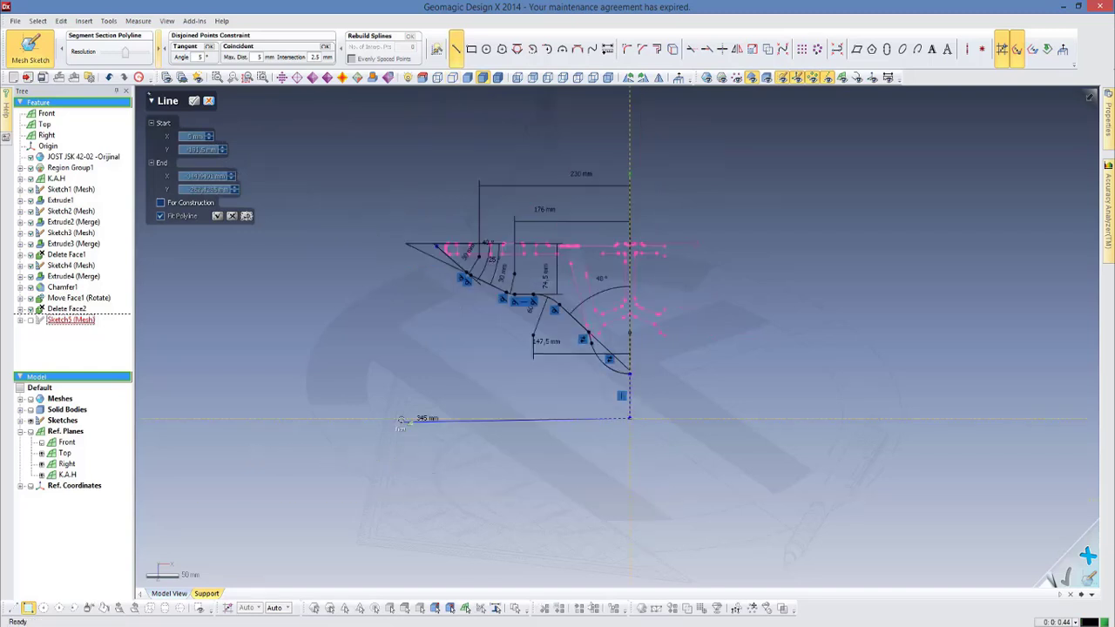
click(404, 423)
click(436, 246)
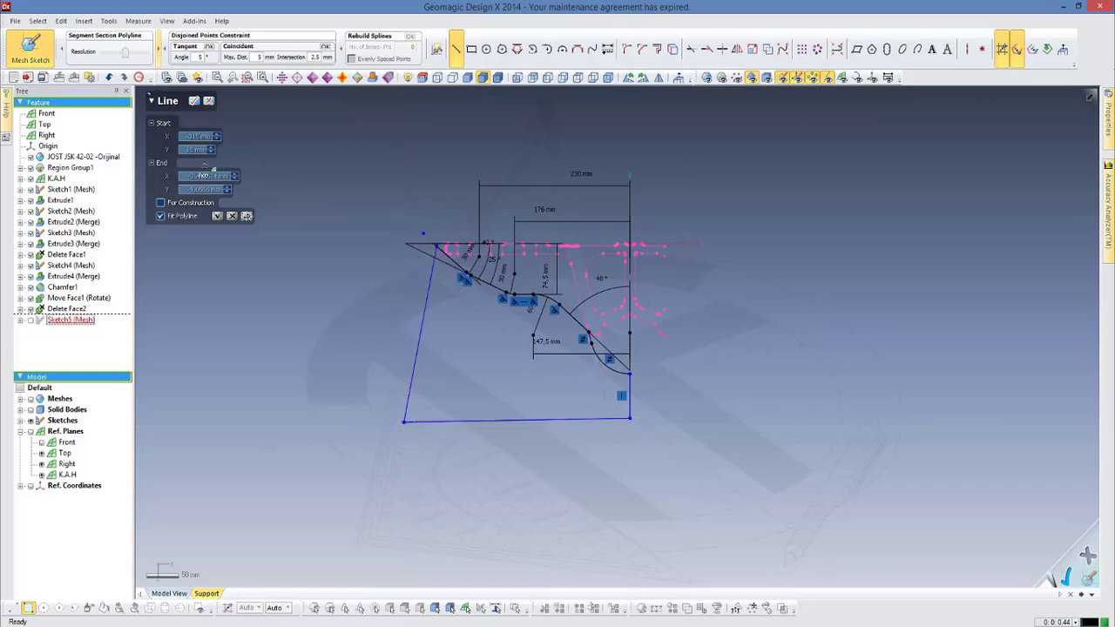
key(Escape)
click(50, 63)
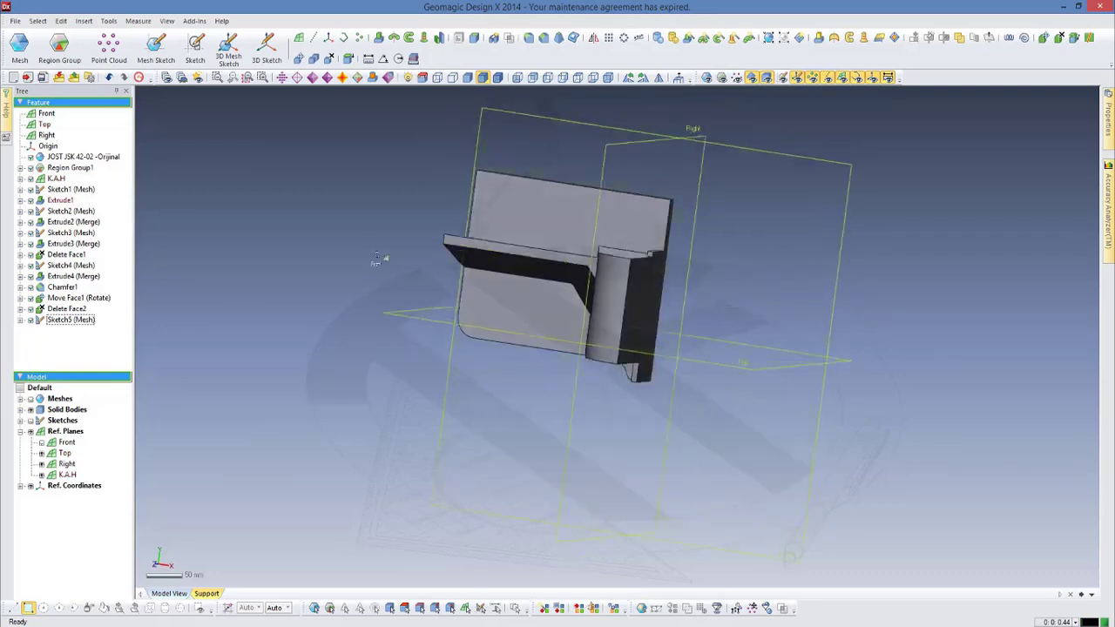
Extrude Sketch5 (Mesh) 268 mm as a cut through the bracket solid
click(70, 320)
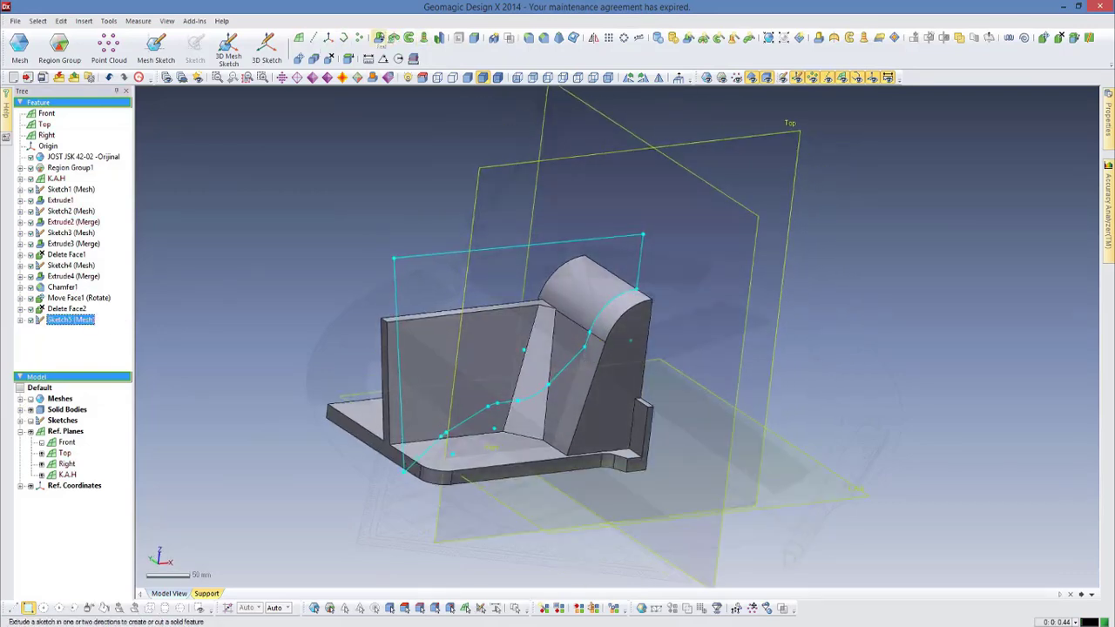
click(378, 37)
right_drag(523, 292, 452, 340)
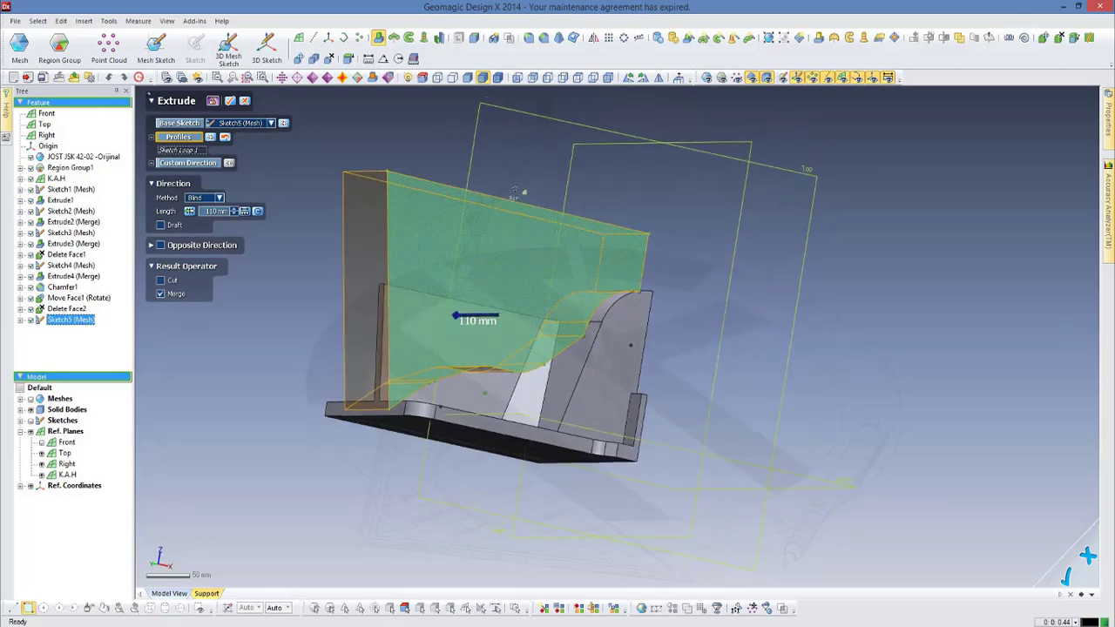
drag(453, 325, 381, 289)
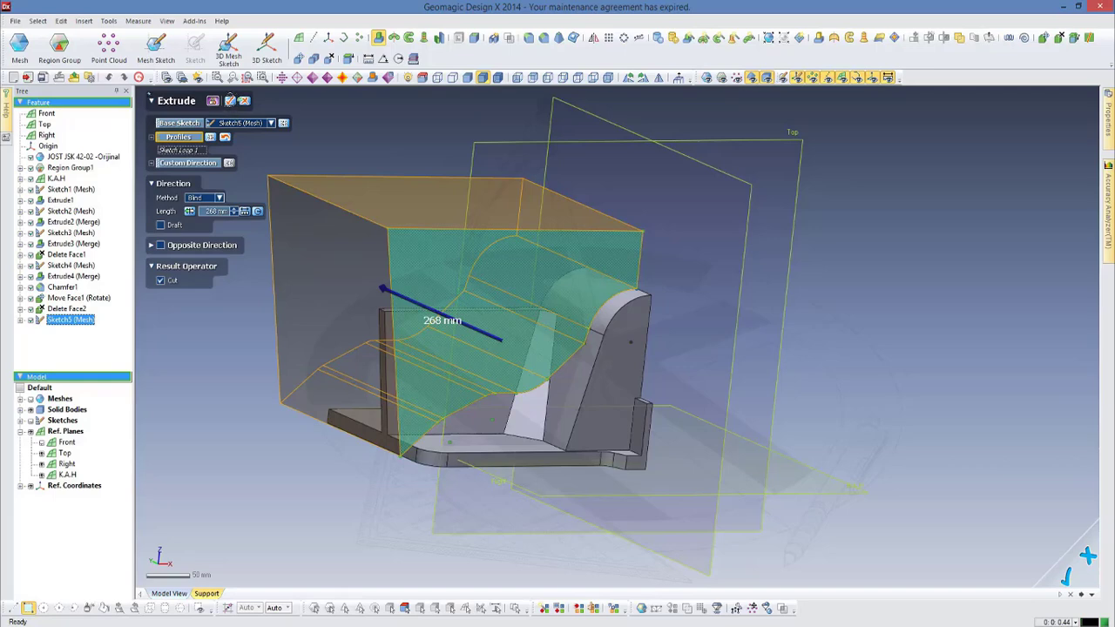
click(230, 100)
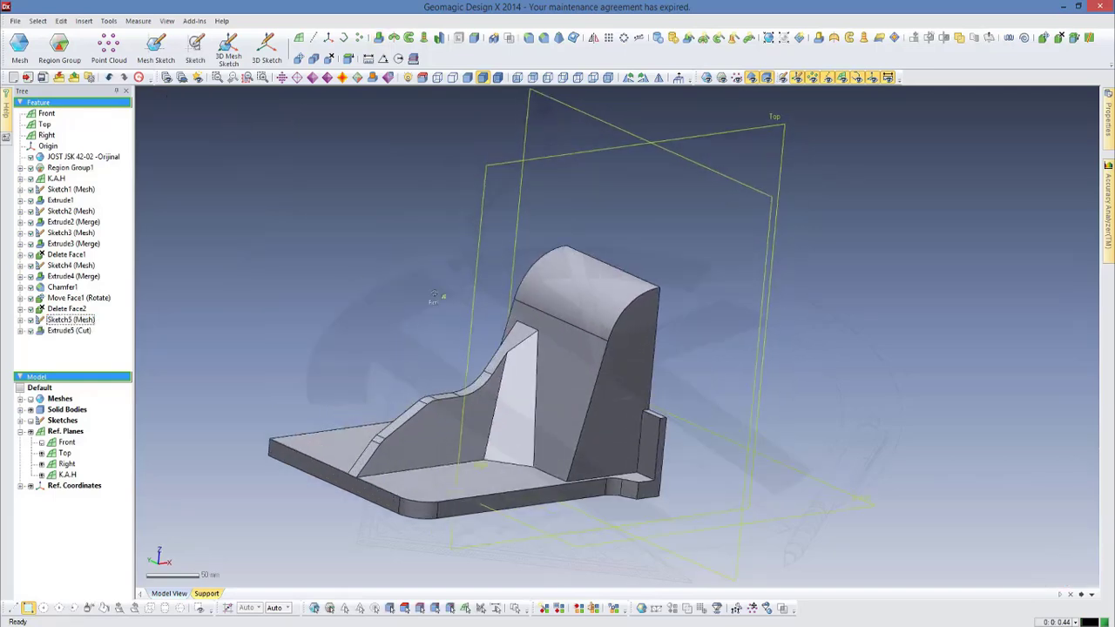
Show the scanned mesh and orbit around the cut plate corner to compare surfaces
scroll(453, 340, up, 3)
scroll(453, 340, up, 3)
right_drag(454, 343, 550, 306)
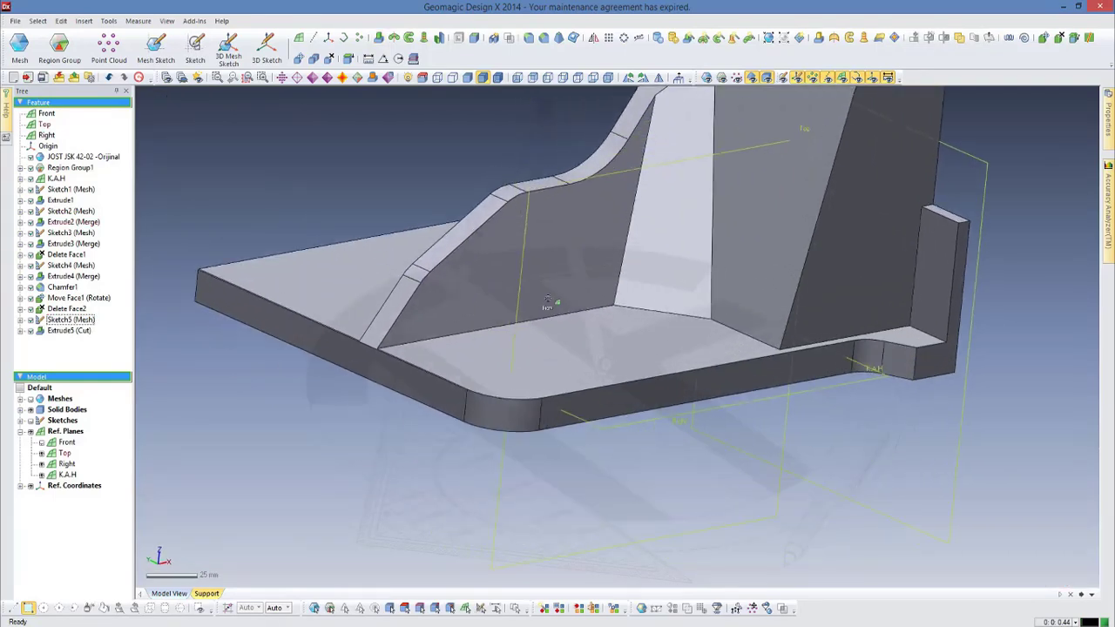
click(30, 398)
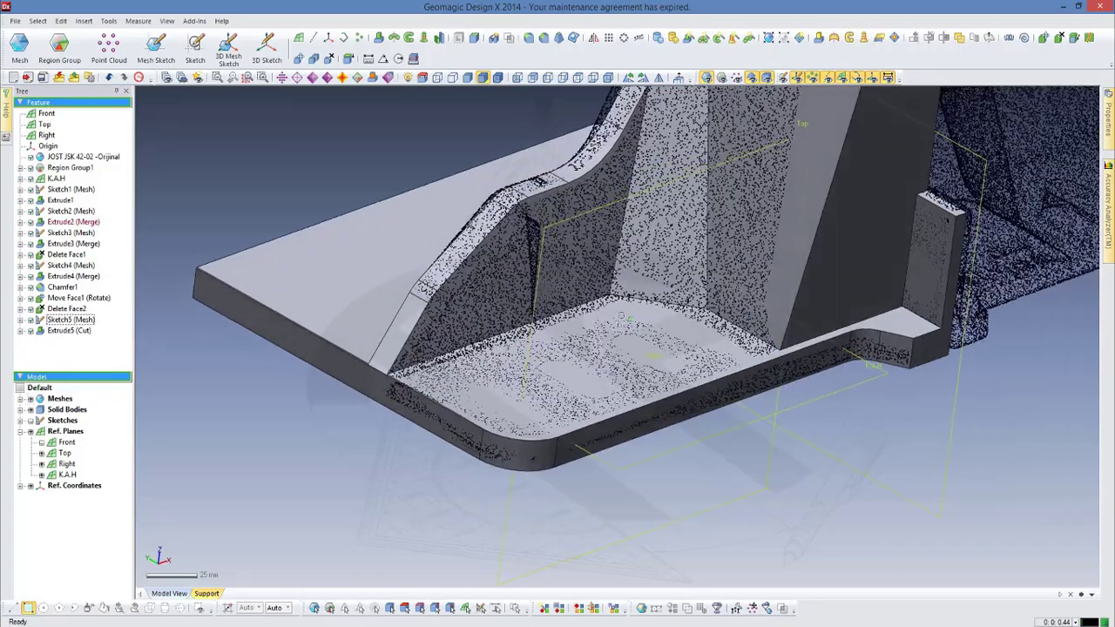
scroll(455, 311, up, 3)
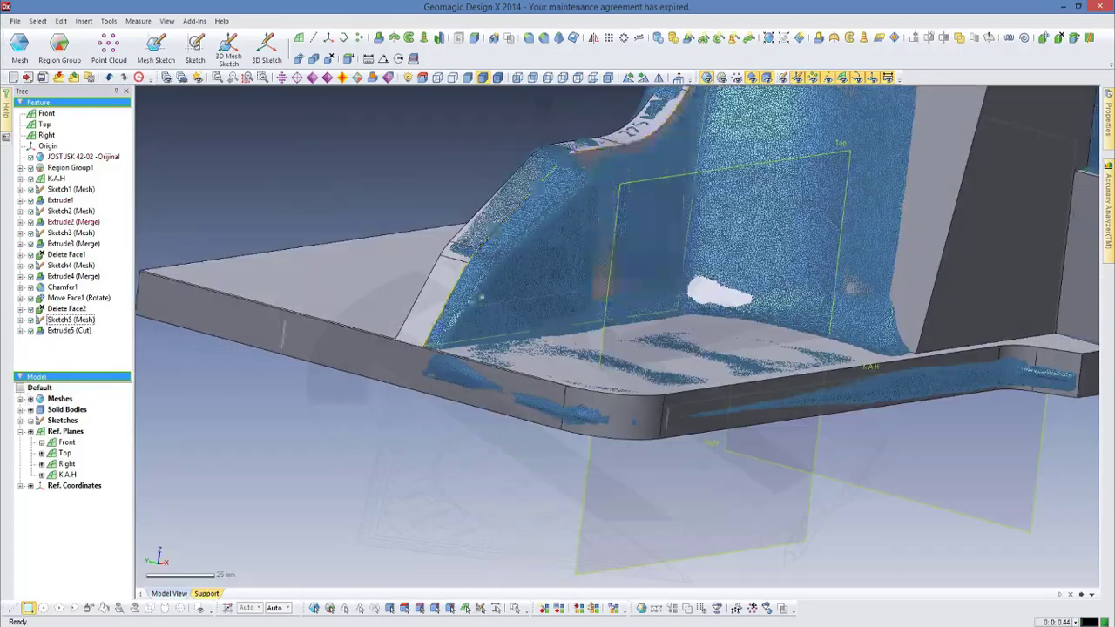
mouse_move(456, 311)
right_down()
mouse_move(520, 322)
mouse_move(561, 311)
mouse_move(552, 333)
mouse_move(467, 339)
mouse_move(737, 276)
mouse_move(619, 335)
right_up()
mouse_move(489, 357)
right_down()
mouse_move(518, 332)
mouse_move(492, 384)
mouse_move(436, 344)
mouse_move(410, 348)
right_up()
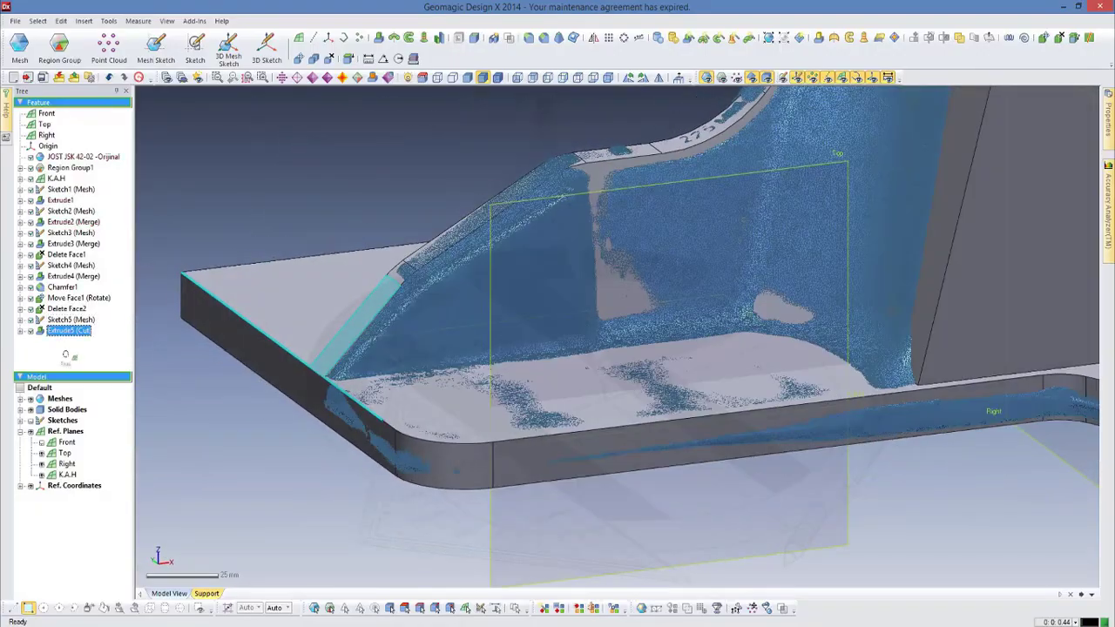
click(87, 320)
double_click(87, 320)
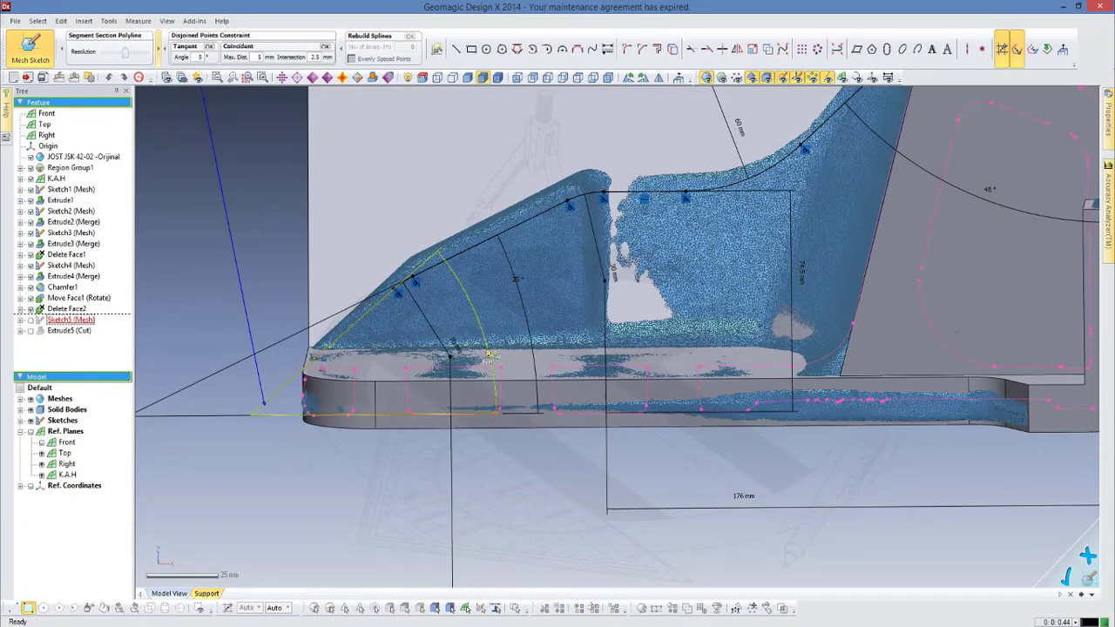
drag(493, 355, 482, 357)
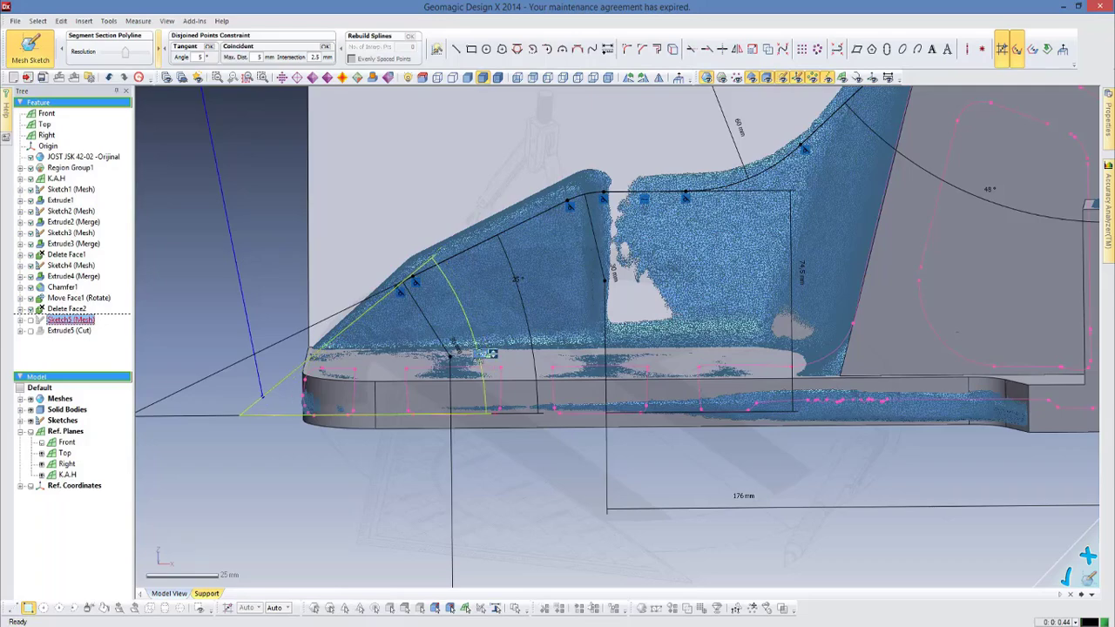
key(ctrl+z)
key(Escape)
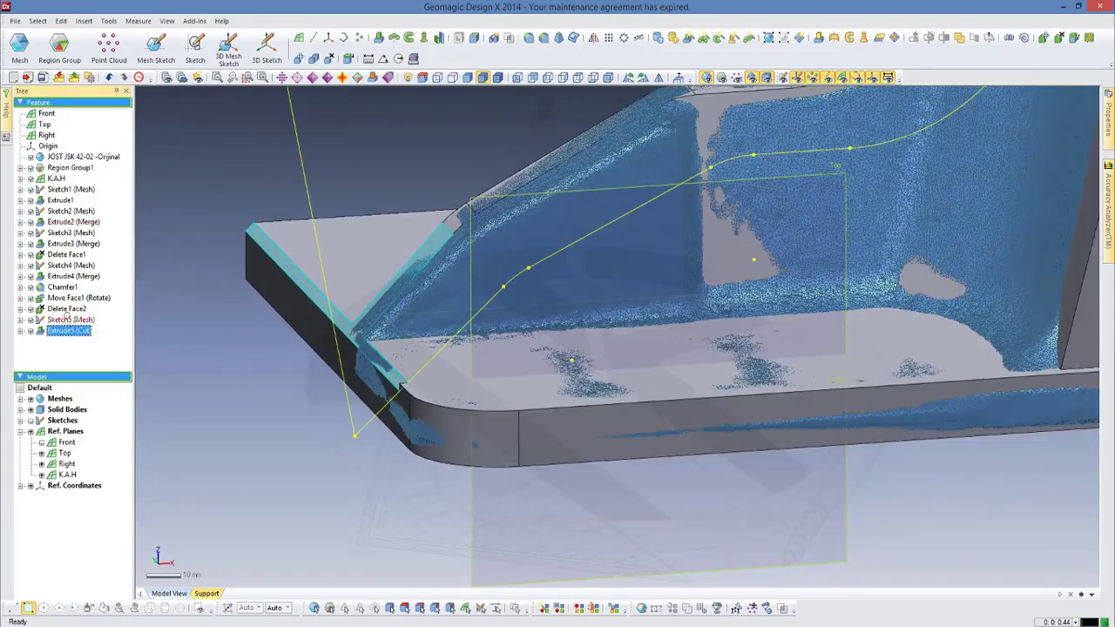
double_click(553, 372)
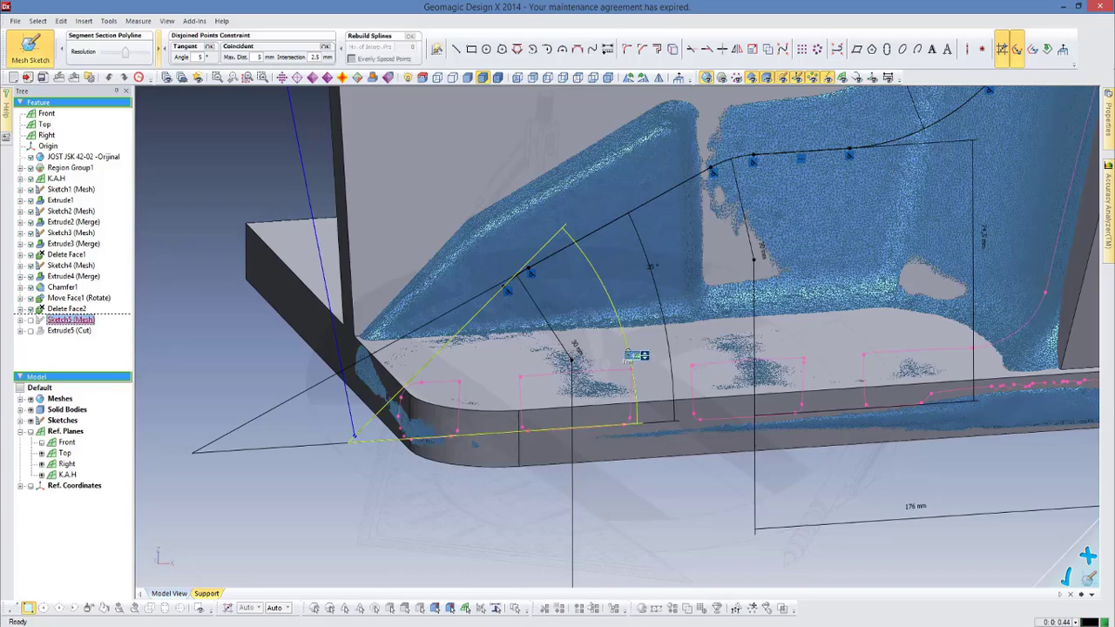
click(629, 356)
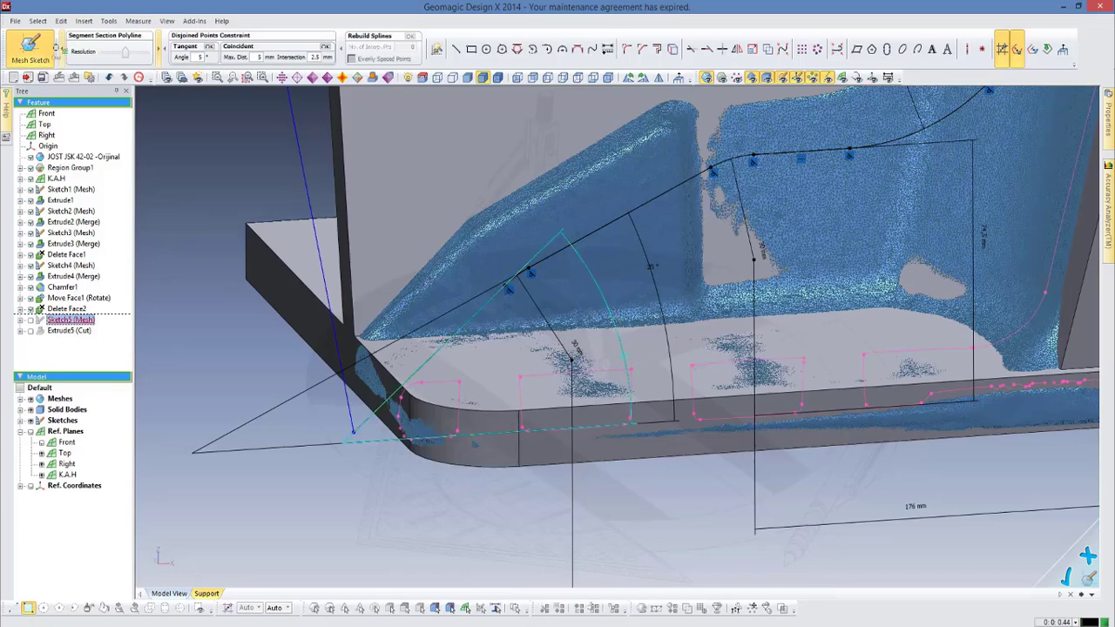
click(31, 45)
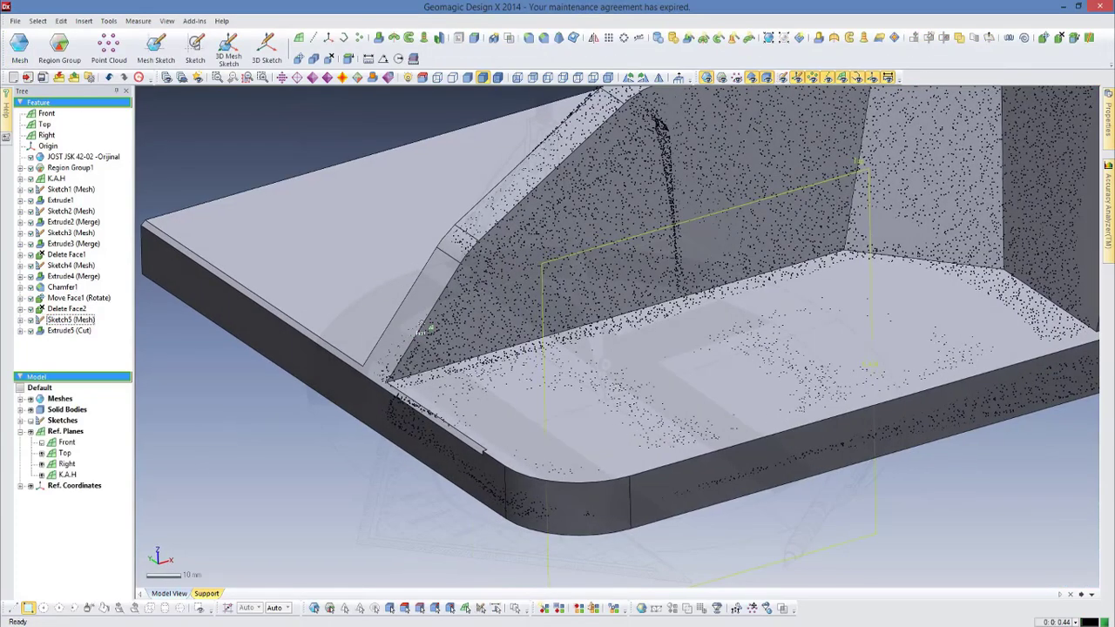
right_drag(417, 287, 519, 350)
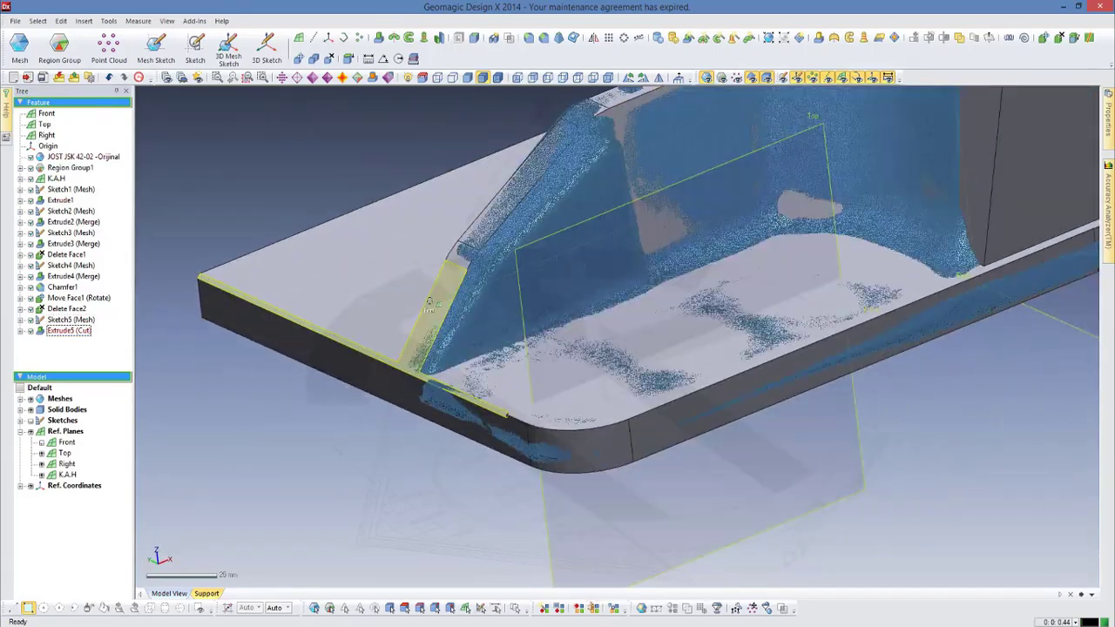
click(429, 315)
mouse_move(428, 316)
right_down()
mouse_move(710, 366)
mouse_move(519, 310)
mouse_move(410, 98)
right_up()
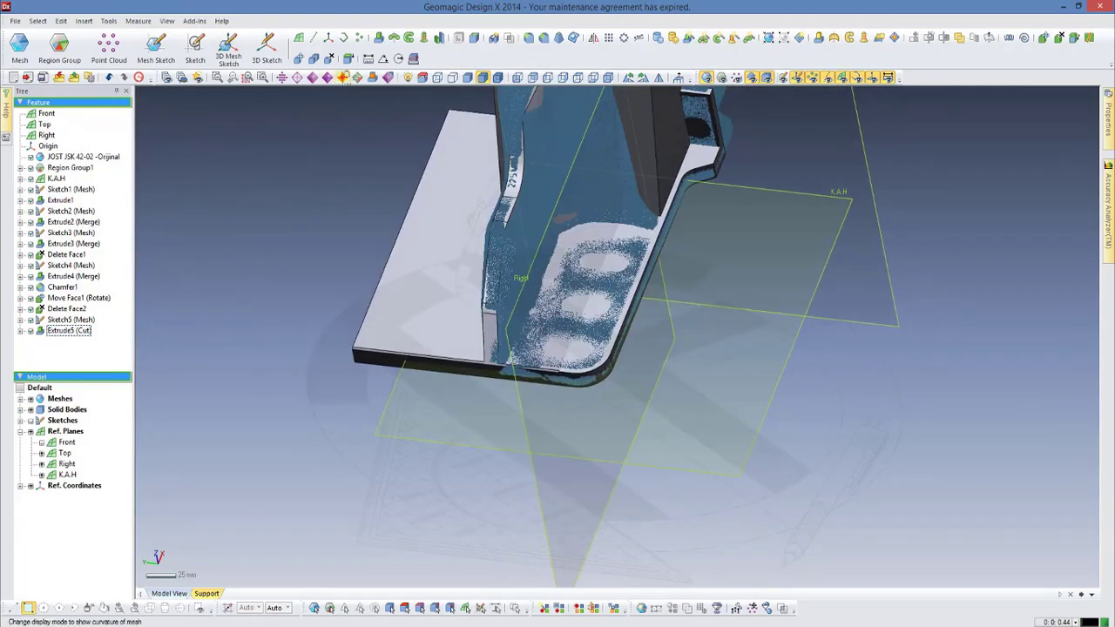
With mesh curvature colours shown, give Extrude5 (Cut) an 80 mm opposite-direction length
click(343, 77)
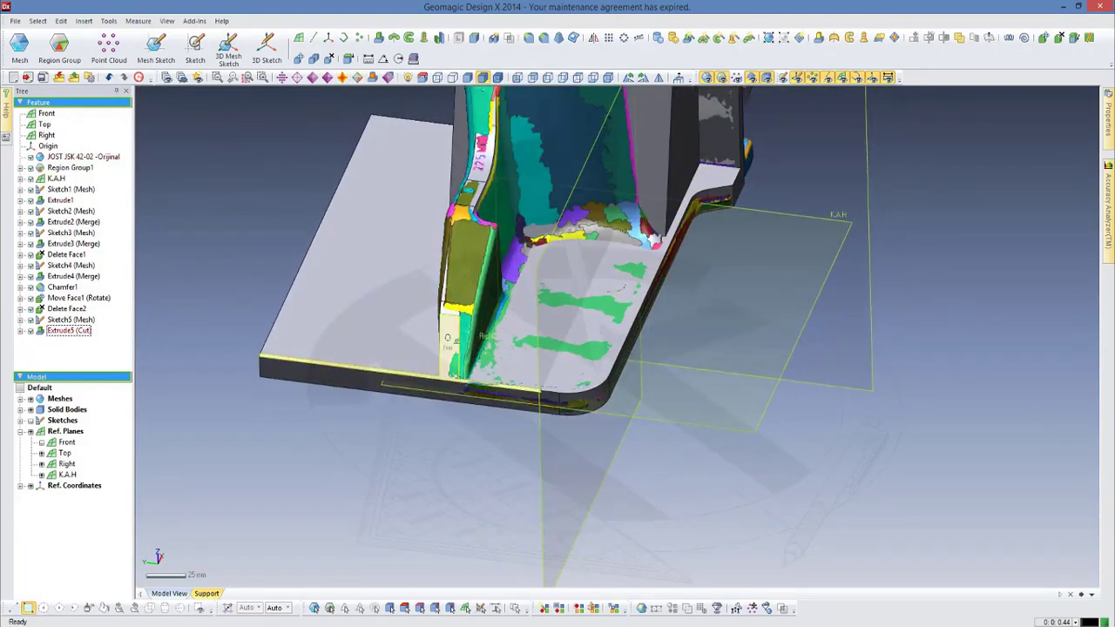
mouse_move(447, 338)
right_down()
mouse_move(694, 328)
mouse_move(251, 325)
right_up()
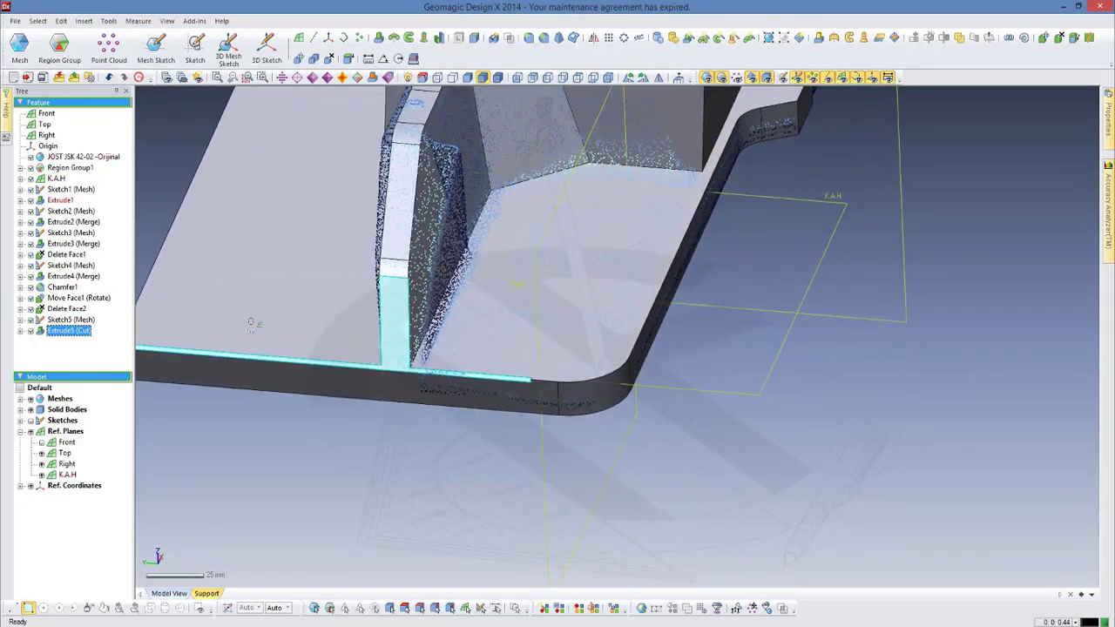
double_click(401, 352)
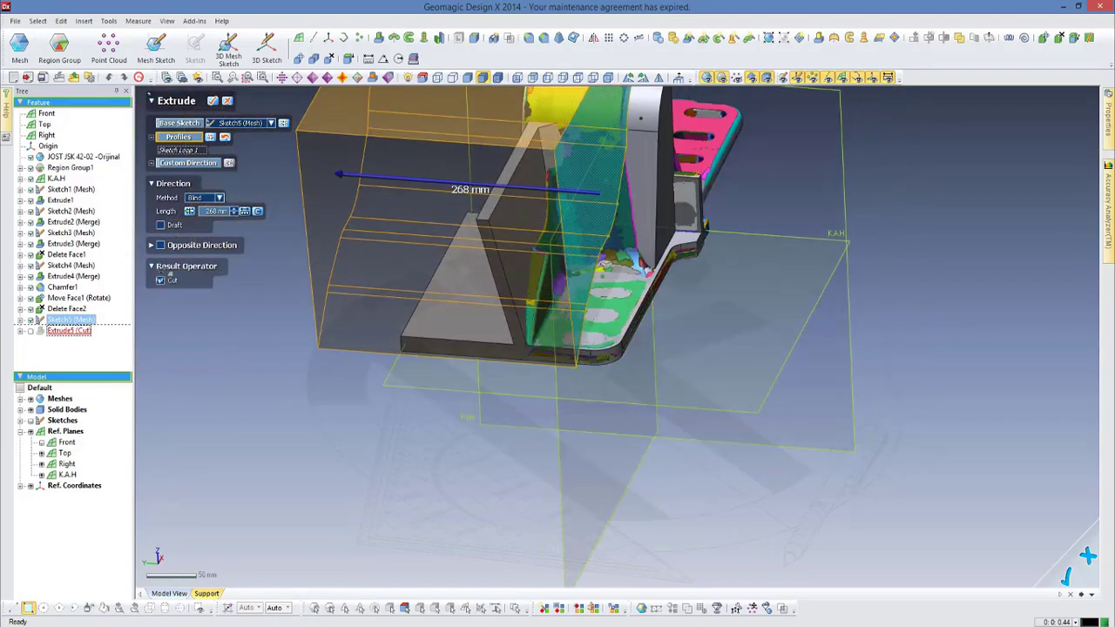
click(174, 245)
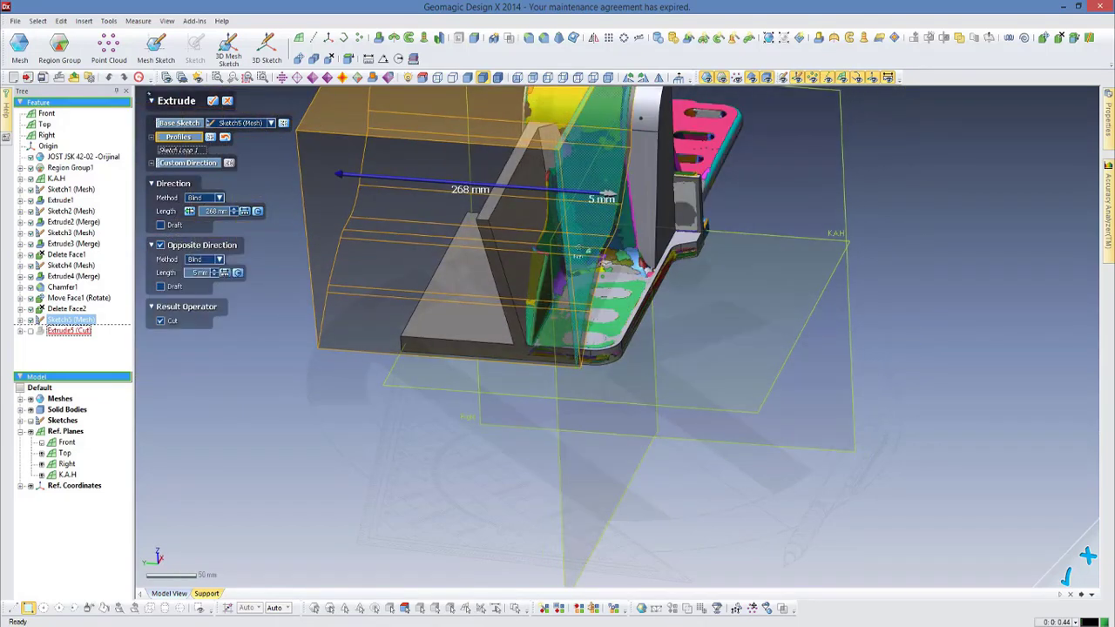
drag(678, 202, 688, 200)
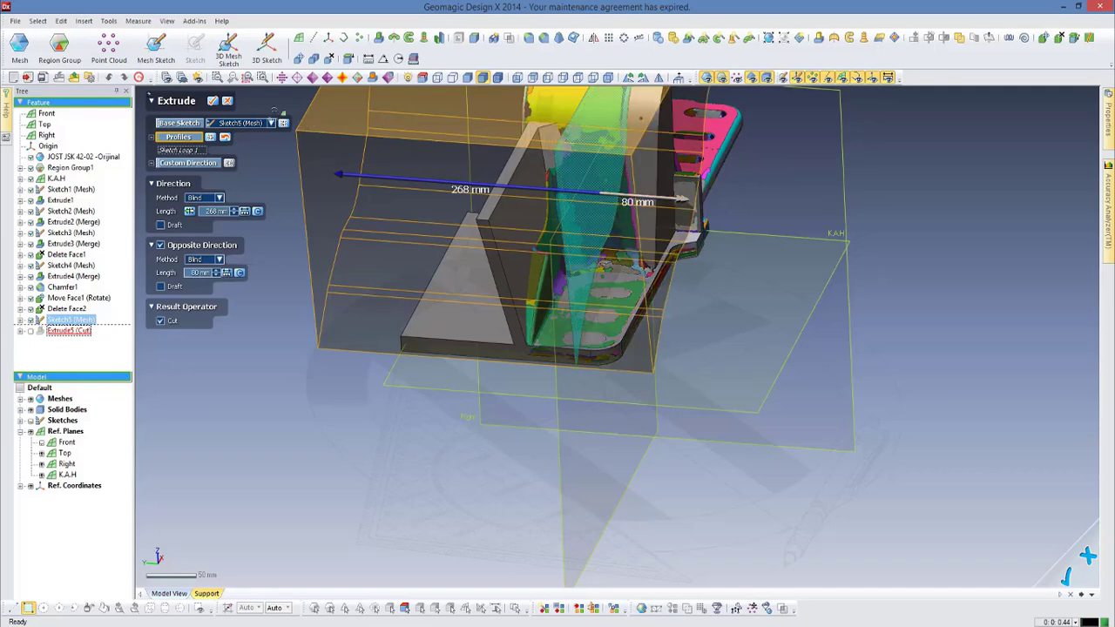
click(213, 101)
scroll(629, 348, up, 5)
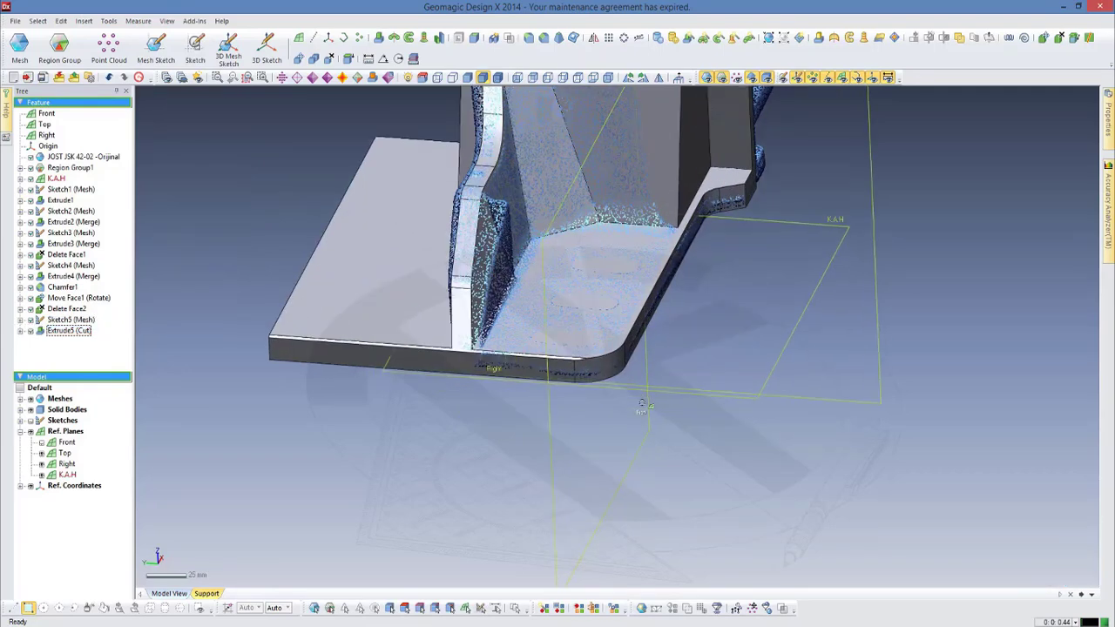
mouse_move(629, 348)
right_down()
mouse_move(590, 314)
mouse_move(607, 294)
mouse_move(487, 305)
right_up()
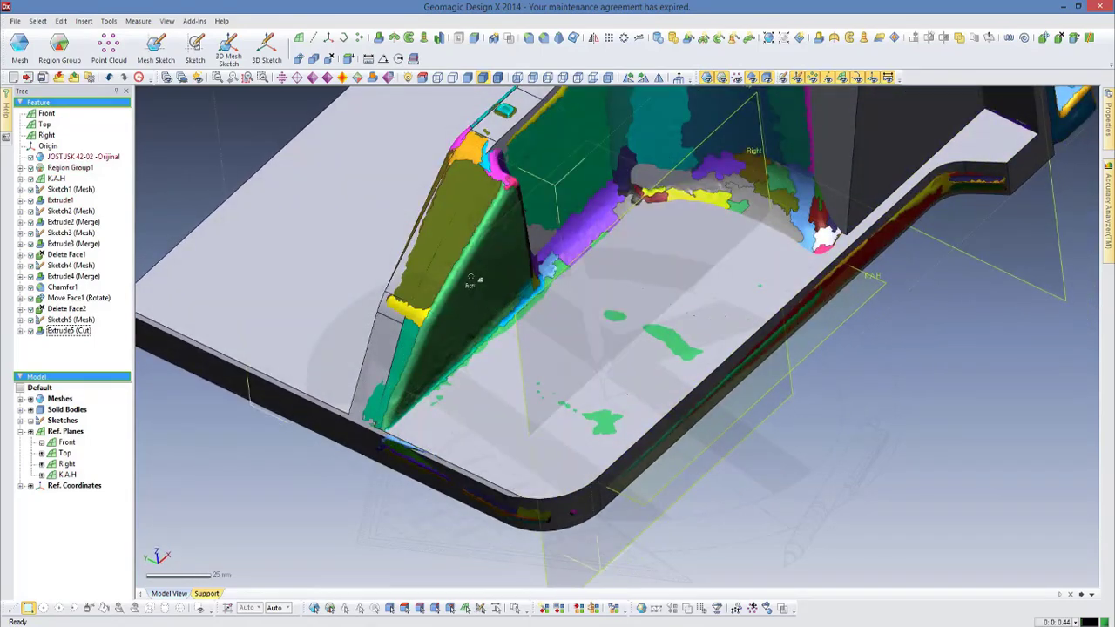
mouse_move(610, 262)
right_down()
mouse_move(697, 281)
mouse_move(625, 338)
right_up()
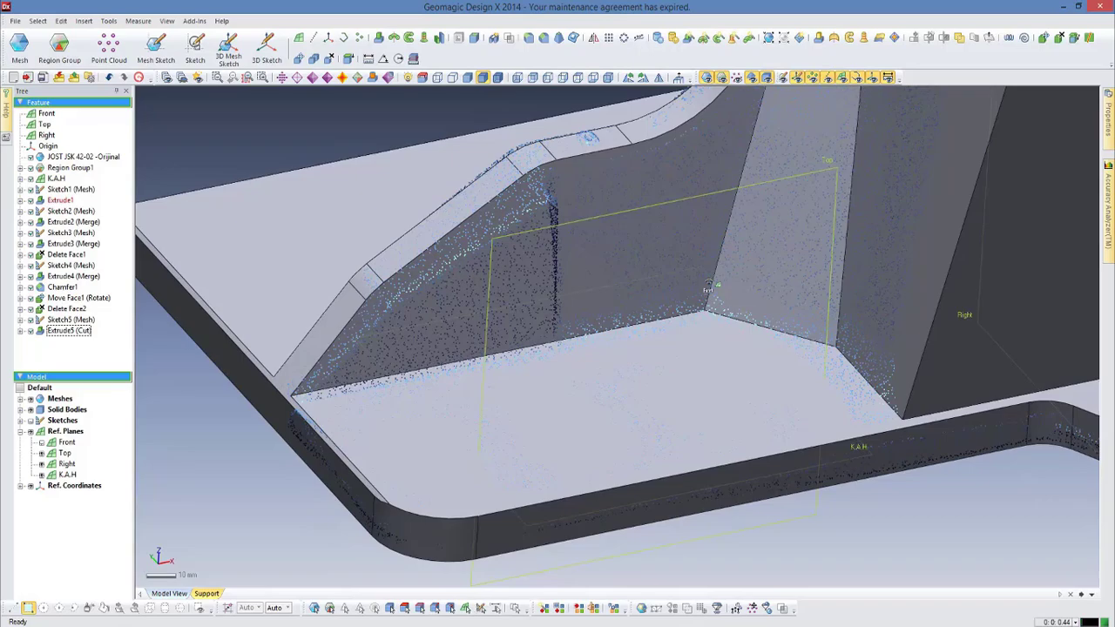
mouse_move(708, 288)
right_down()
mouse_move(511, 290)
mouse_move(587, 338)
right_up()
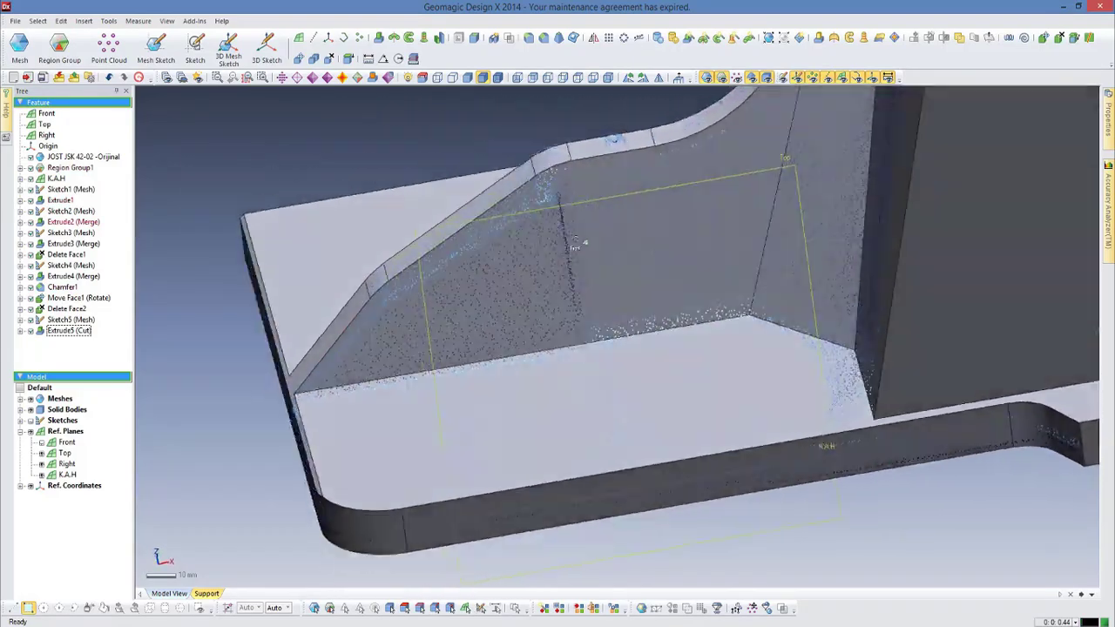